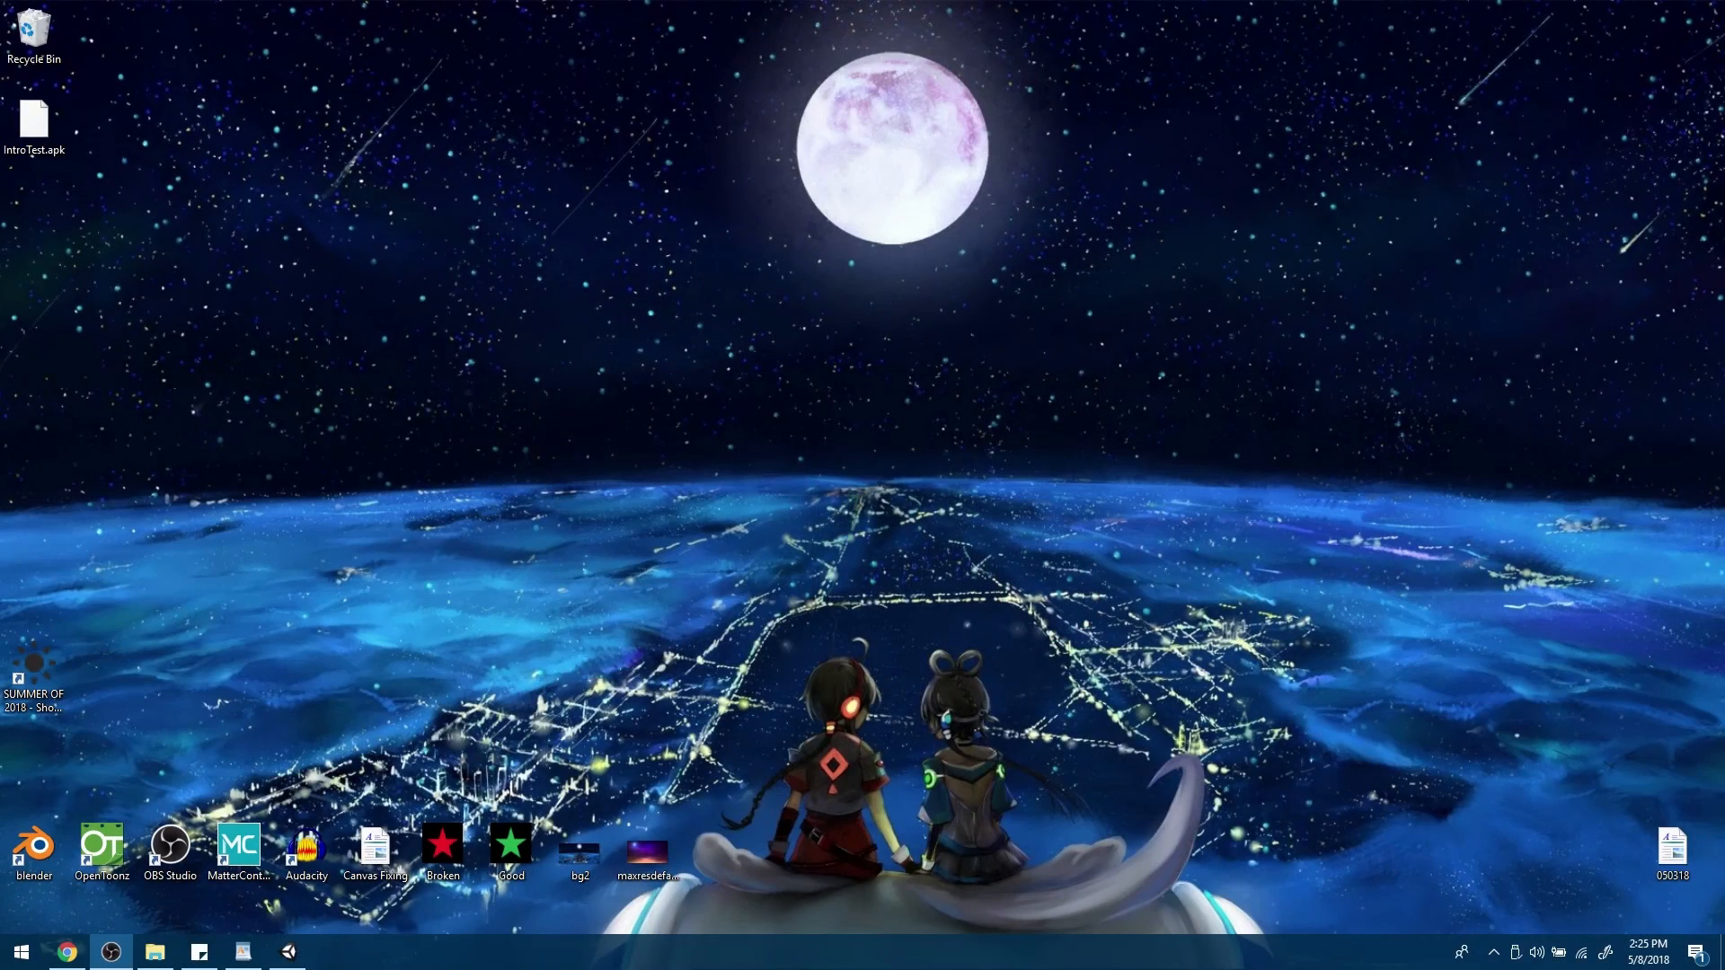
# Switch to Unity and play-test the Grabbing scene with the Scene and Game views widened, stopping play mode at the end
pyautogui.click(288, 953)
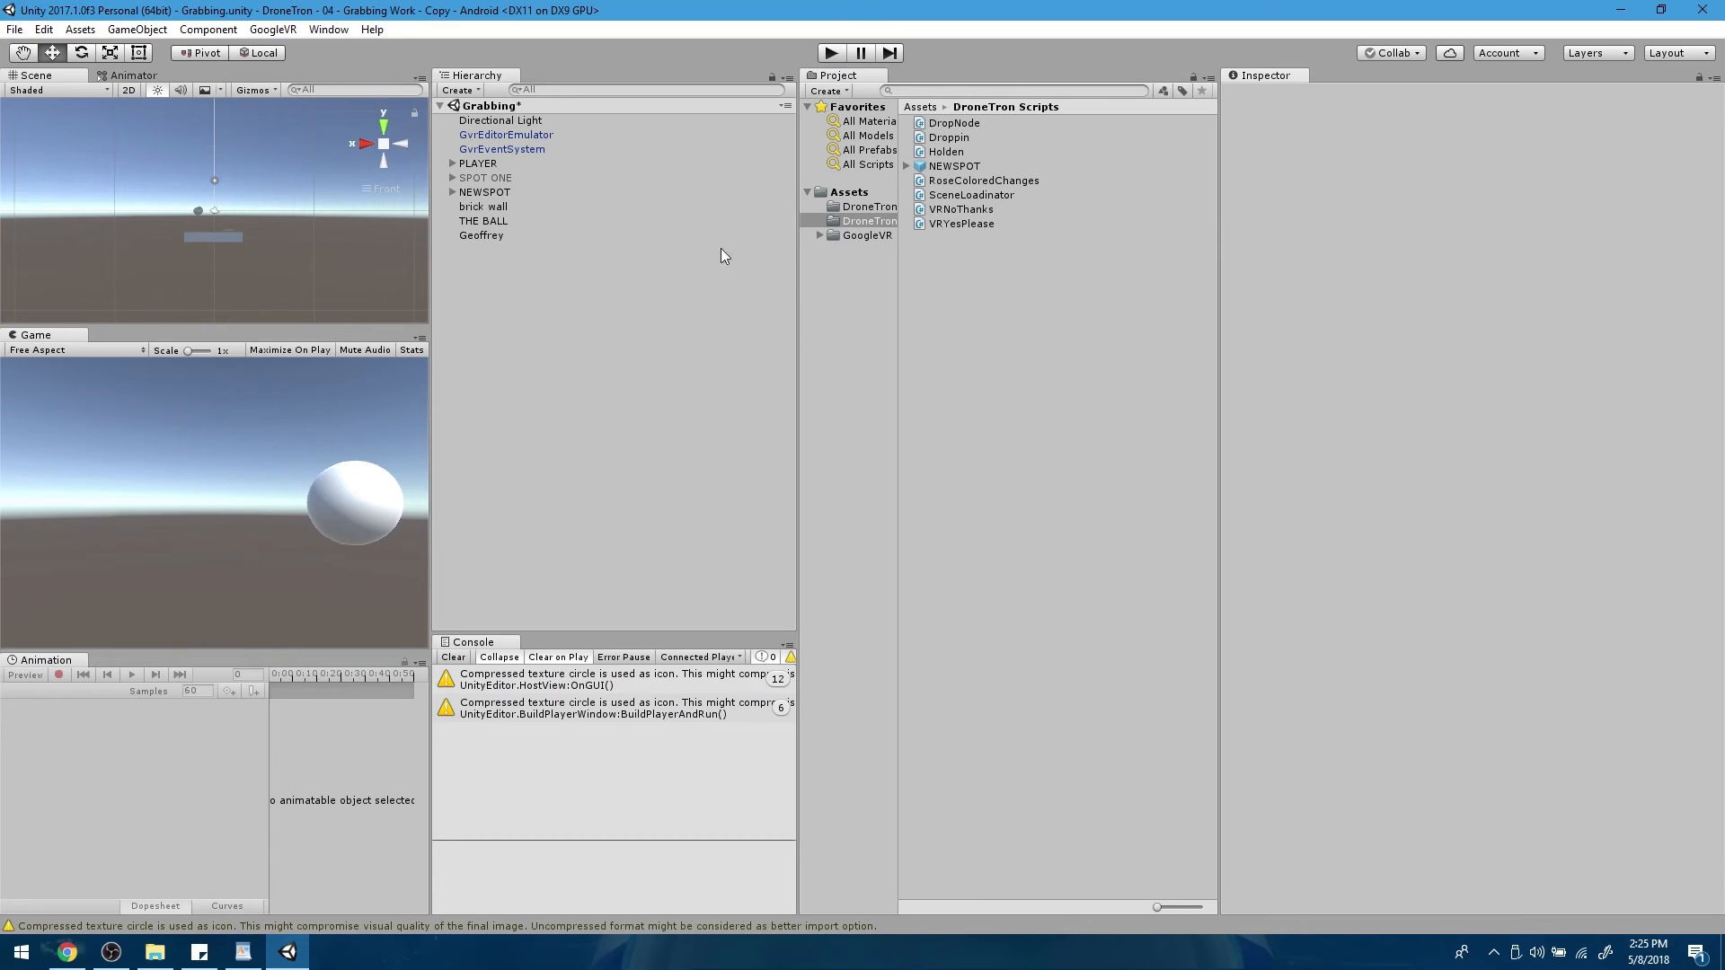
pyautogui.click(829, 55)
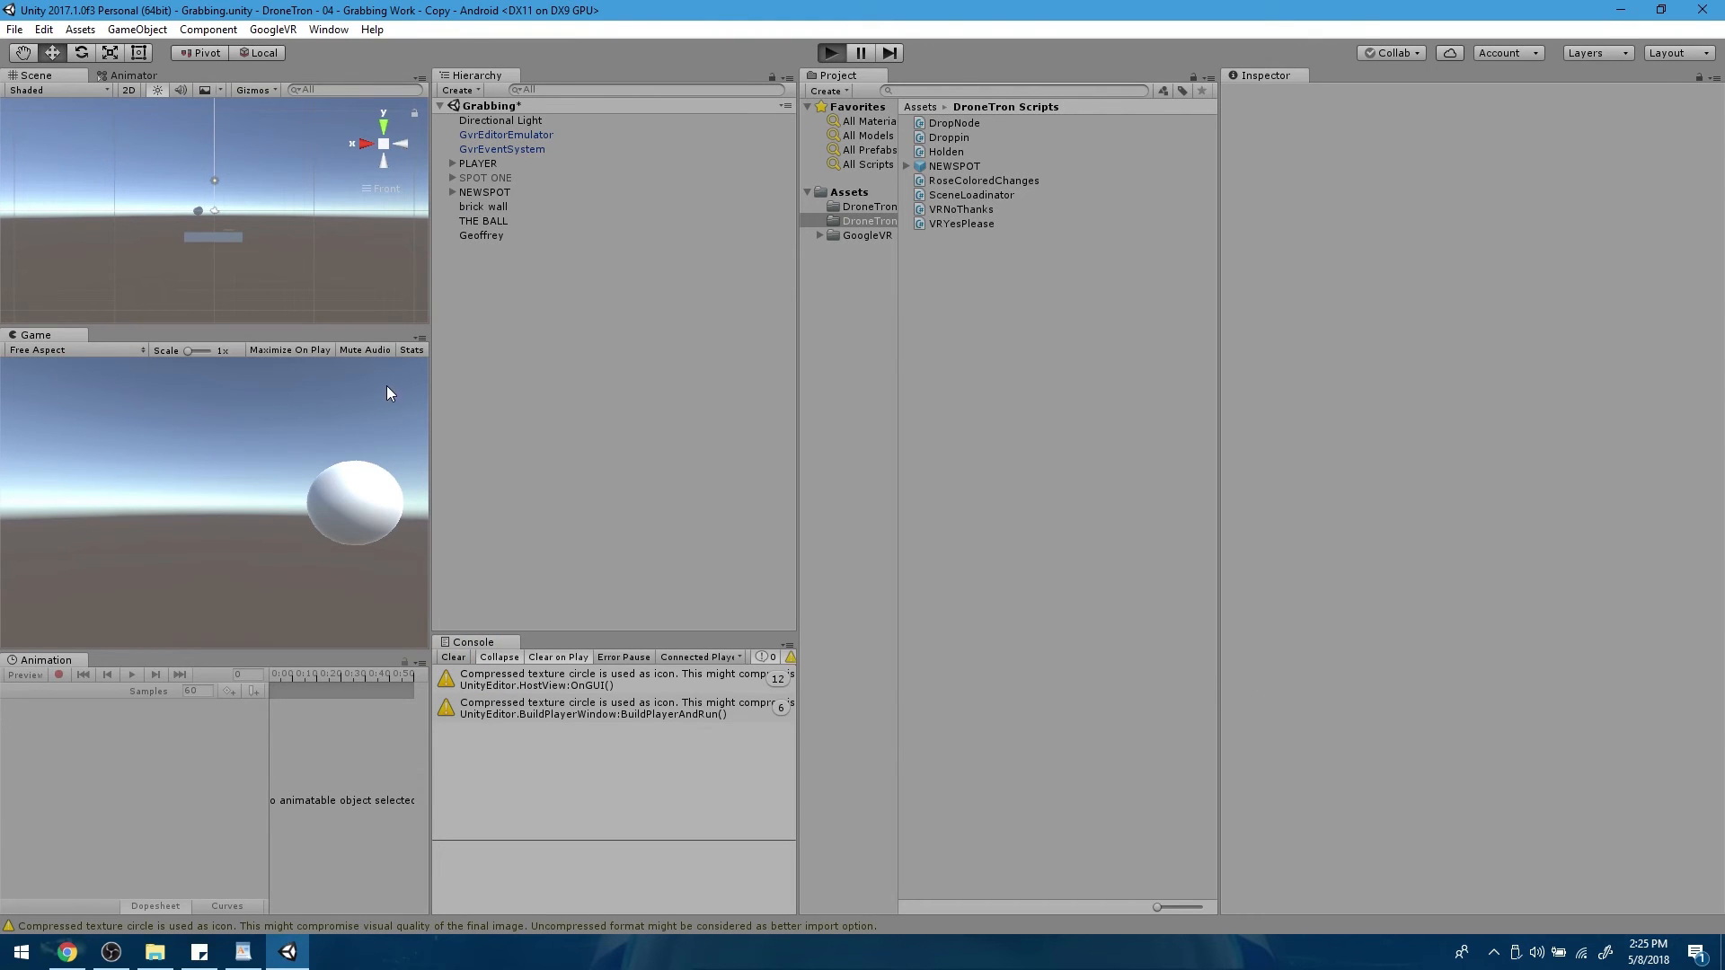
pyautogui.moveTo(898, 366); pyautogui.dragTo(1109, 377)
pyautogui.moveTo(794, 358); pyautogui.dragTo(1008, 368)
pyautogui.moveTo(1219, 312); pyautogui.dragTo(1238, 307)
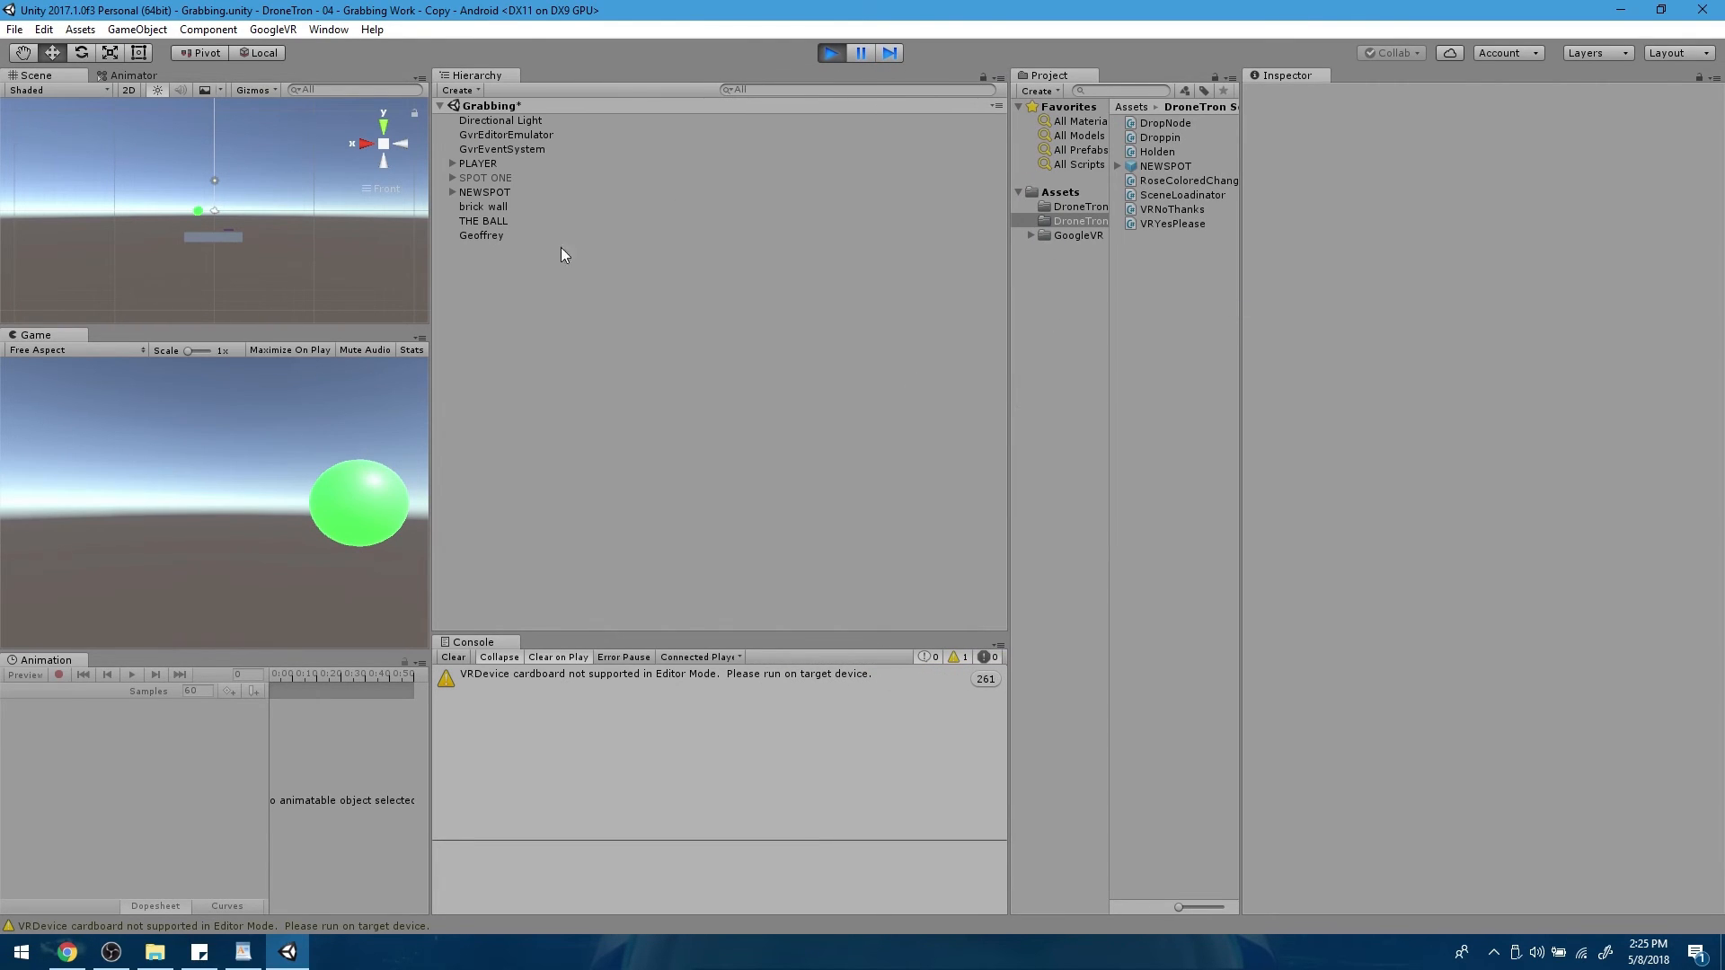
pyautogui.moveTo(434, 377); pyautogui.dragTo(737, 395)
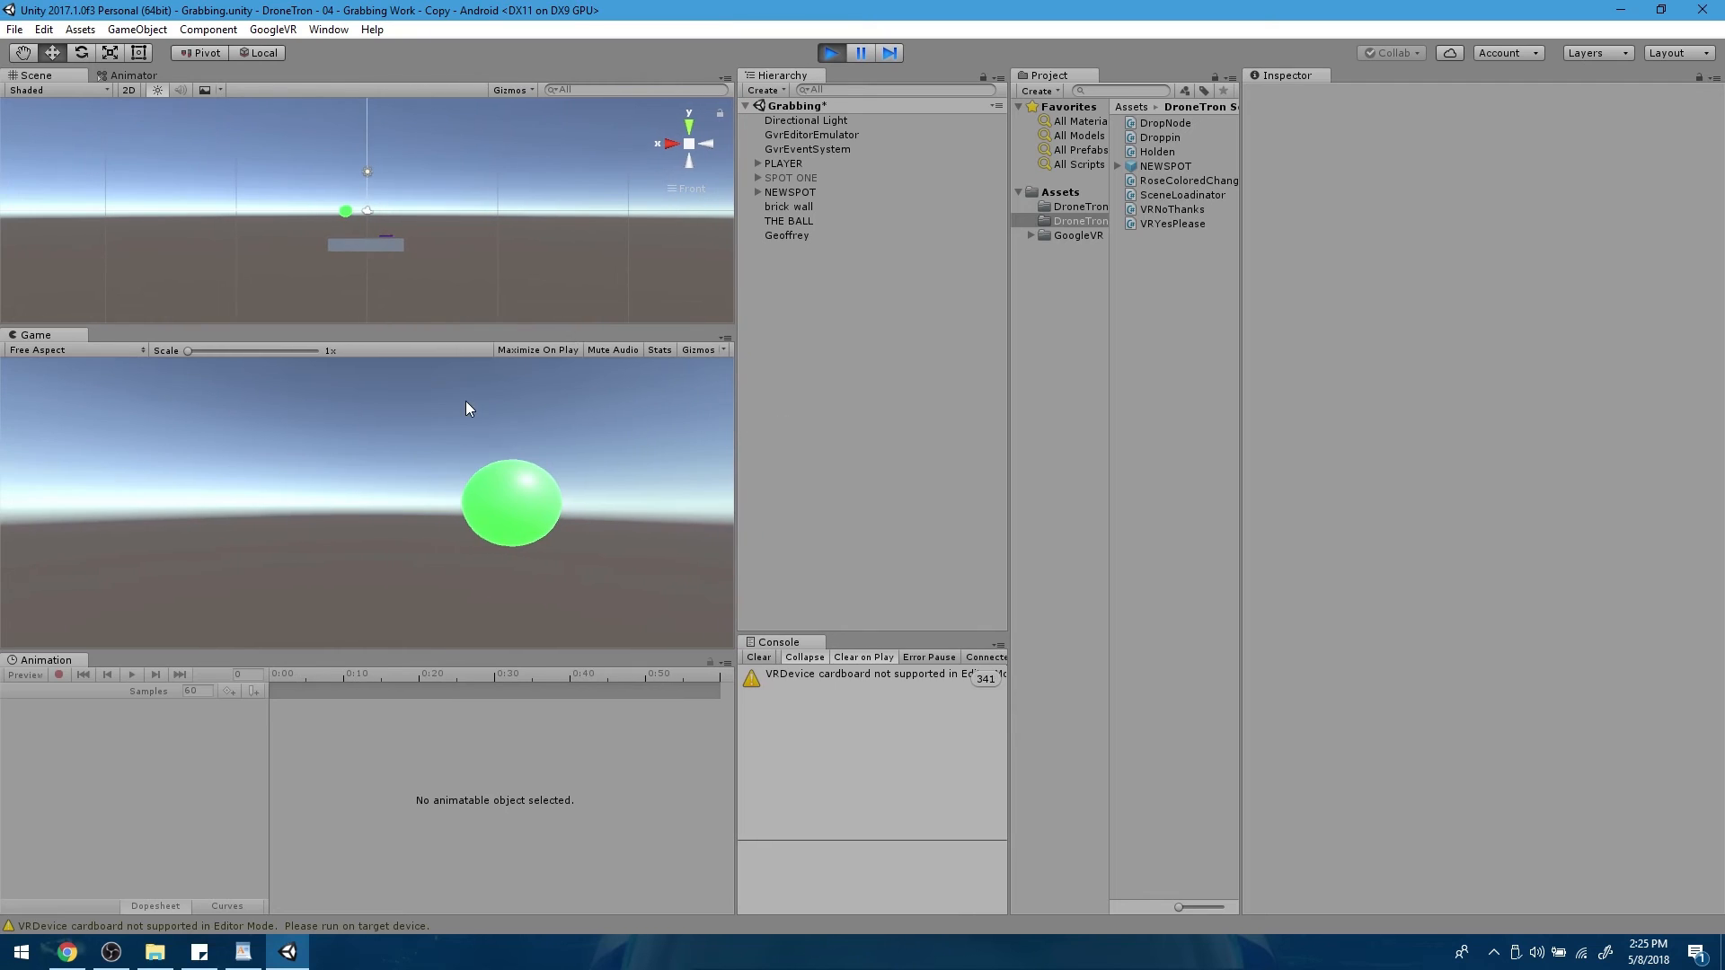
pyautogui.press('alt')
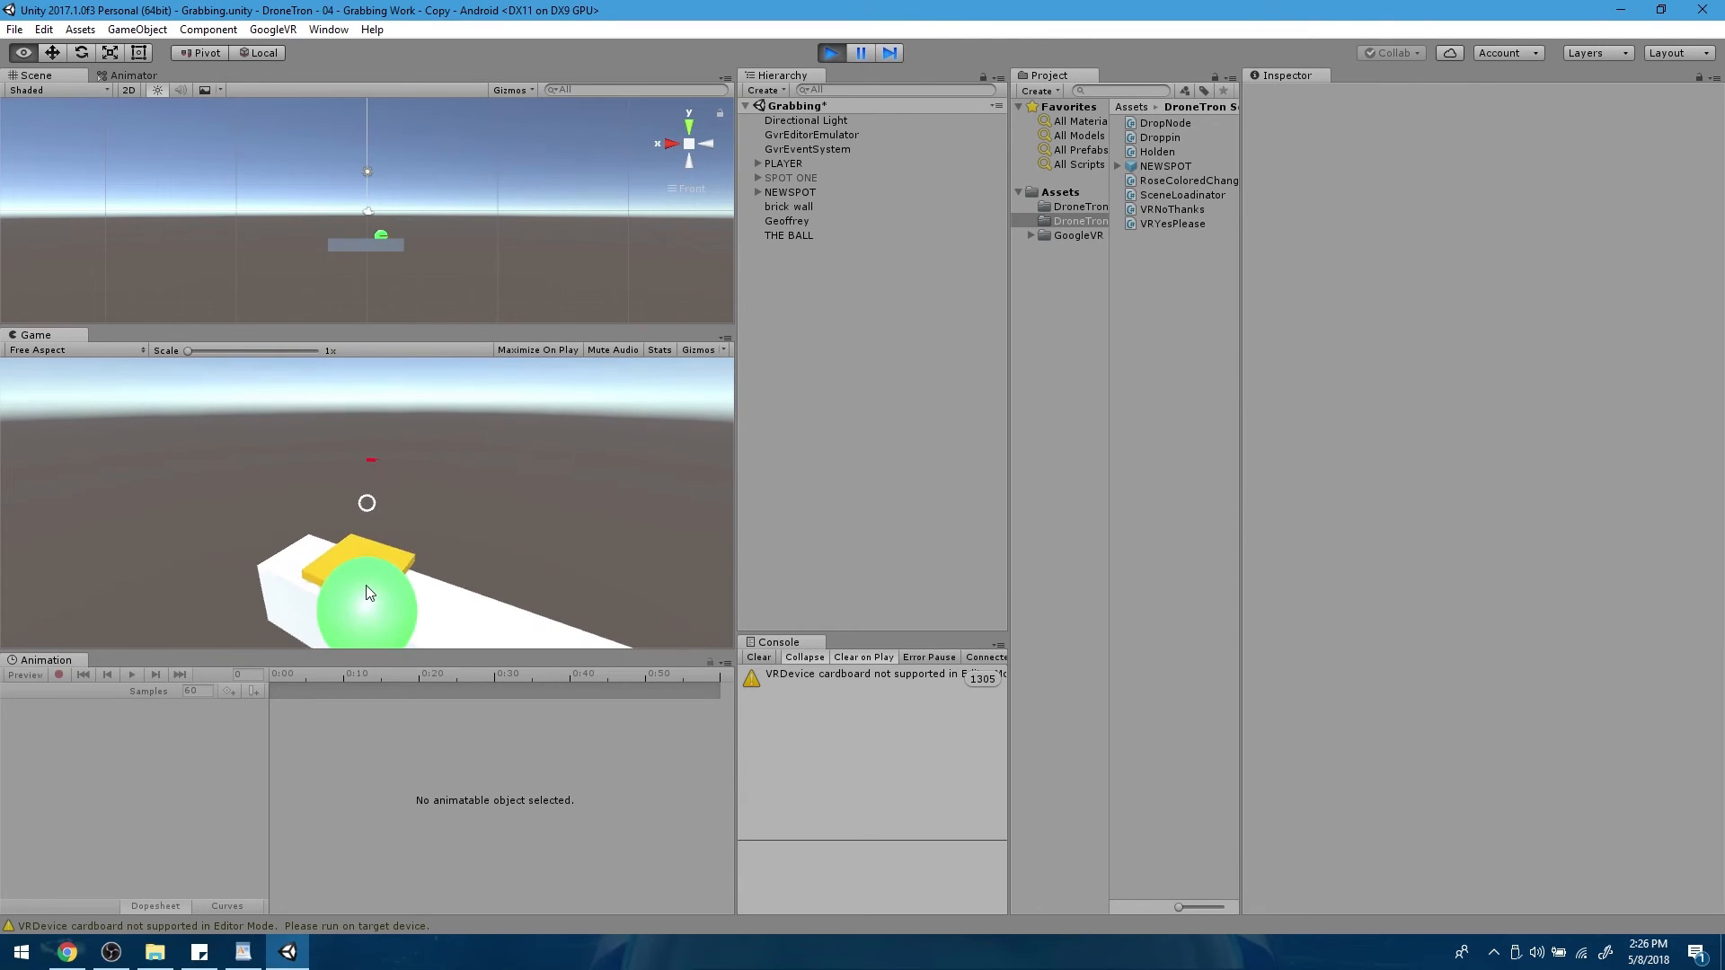
pyautogui.click(831, 52)
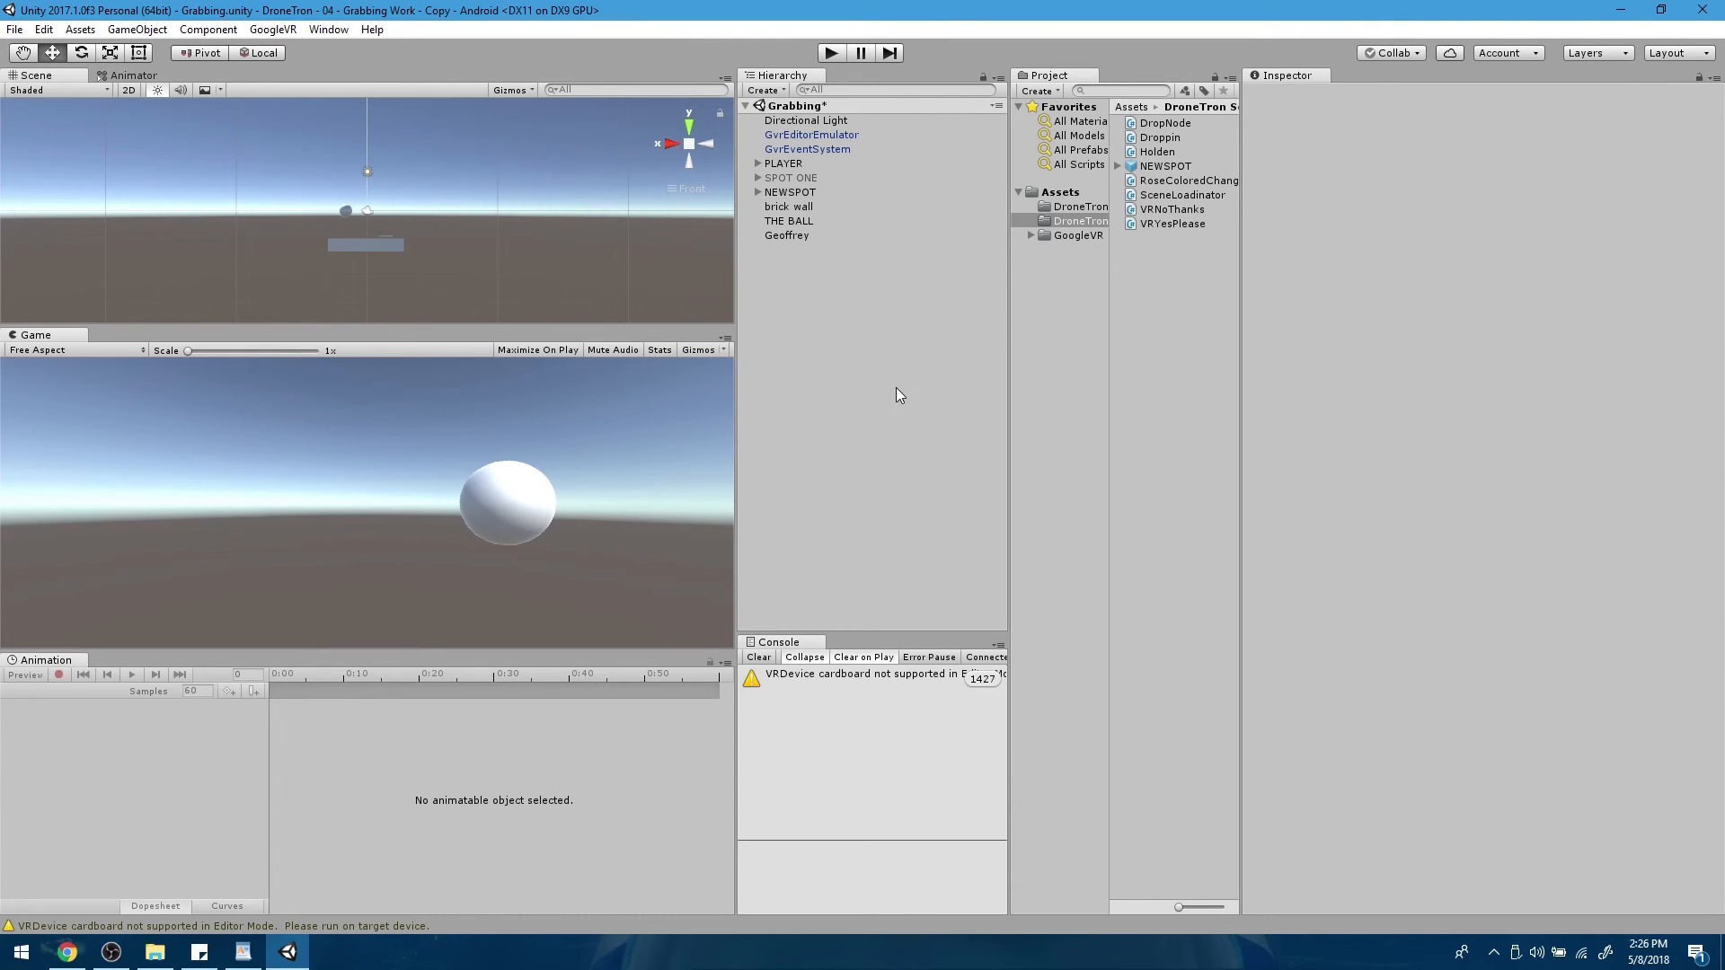
# Change the render mode of the Canvas under PLAYER's Main Camera to World Space
pyautogui.click(758, 164)
pyautogui.click(770, 177)
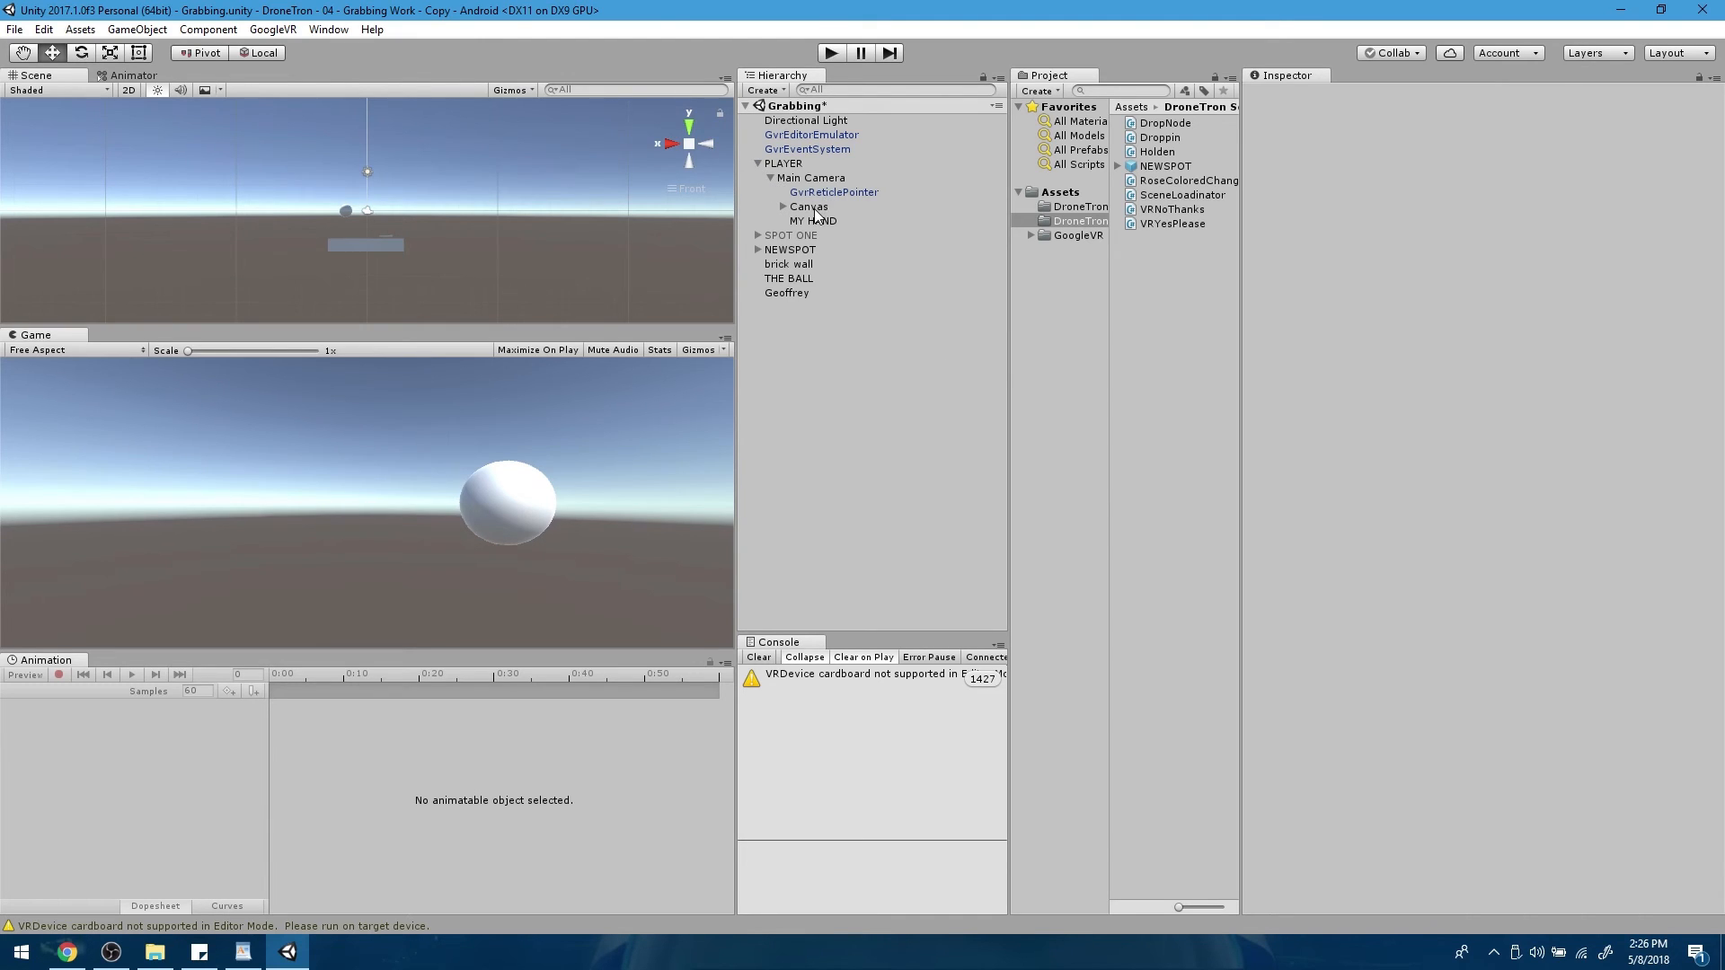
pyautogui.click(814, 210)
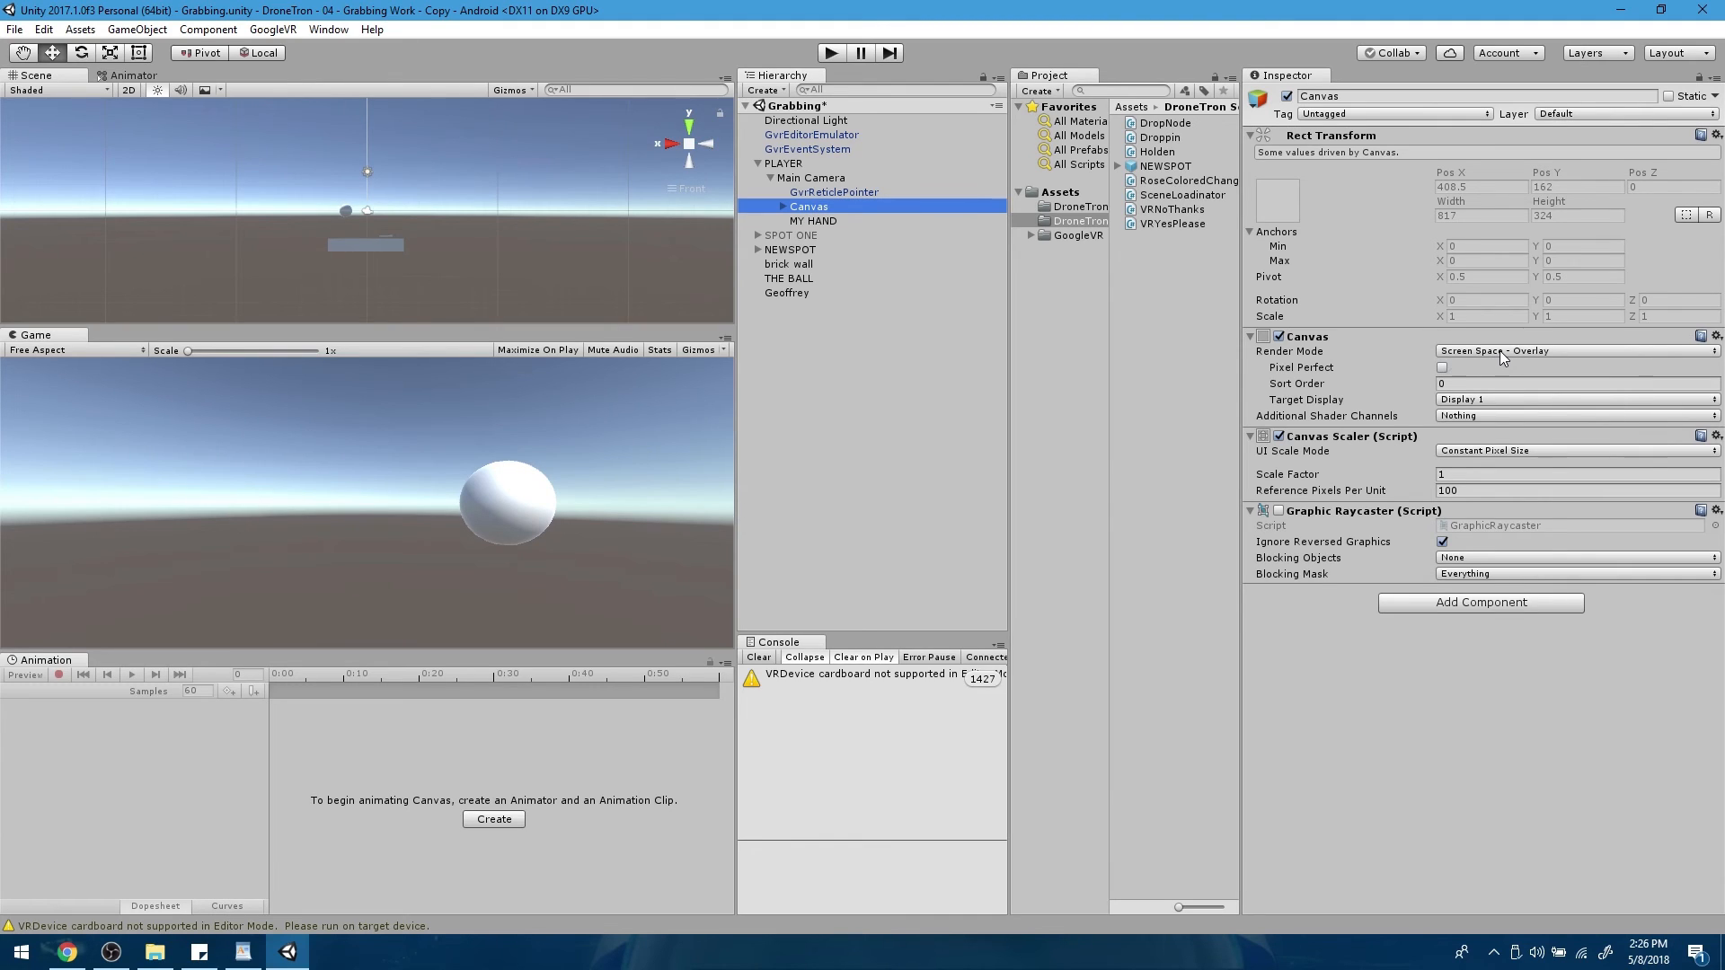
pyautogui.click(1500, 350)
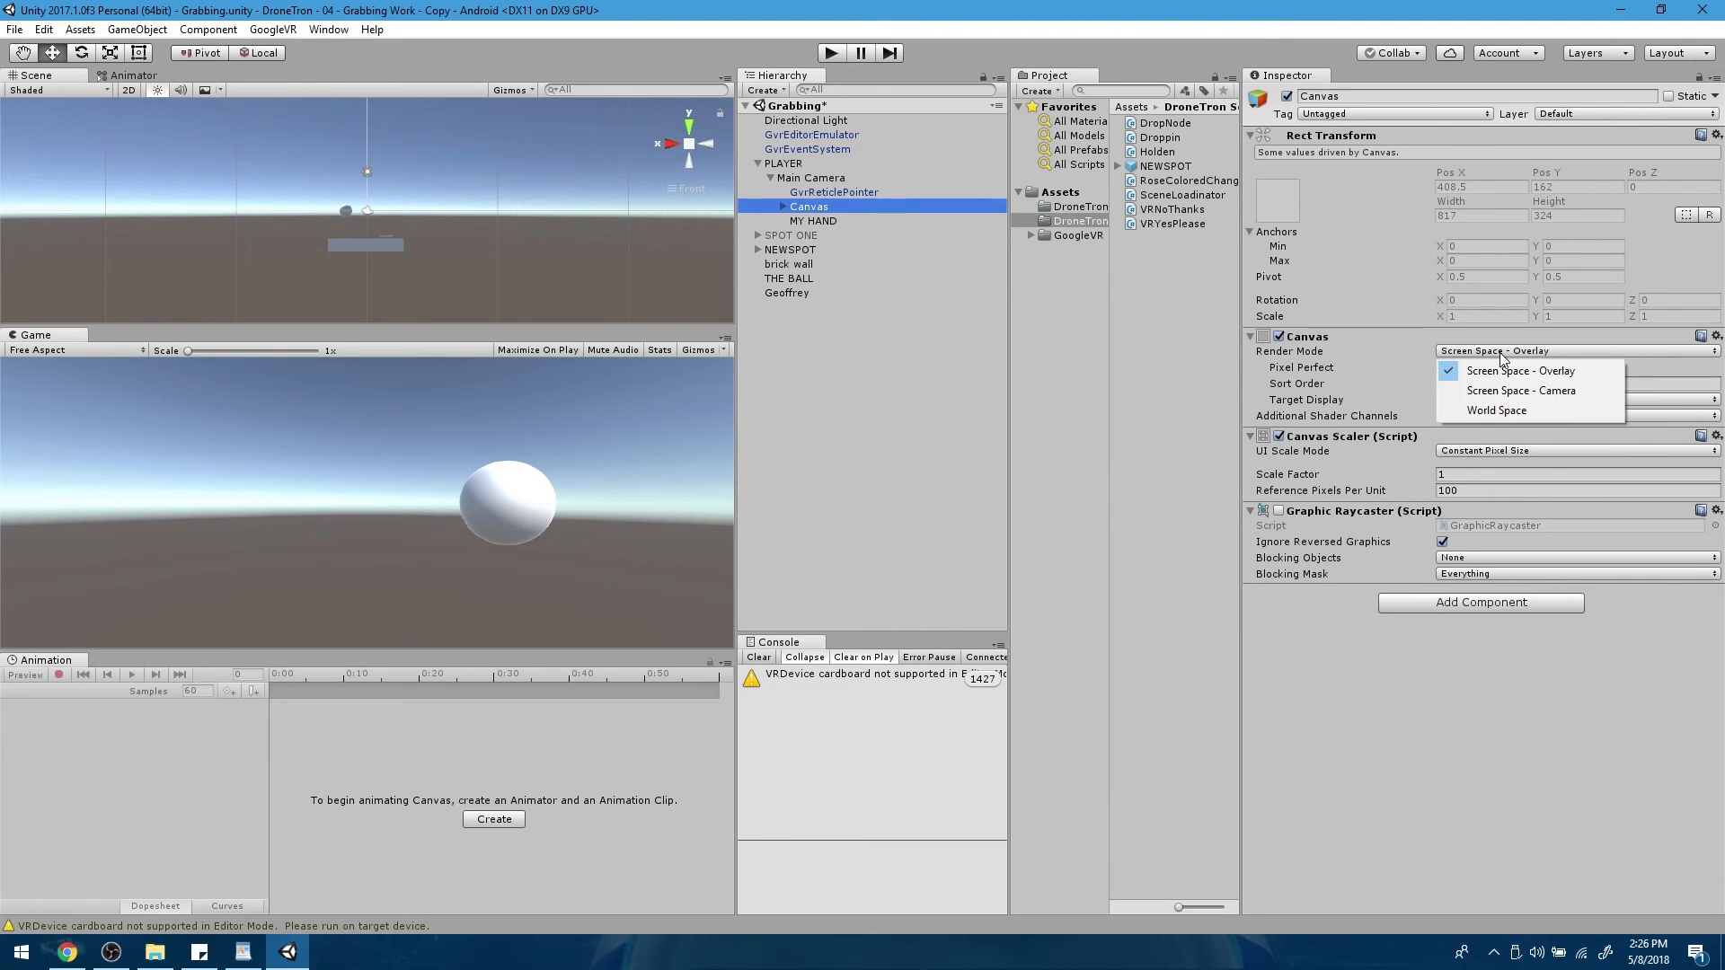
pyautogui.click(1494, 410)
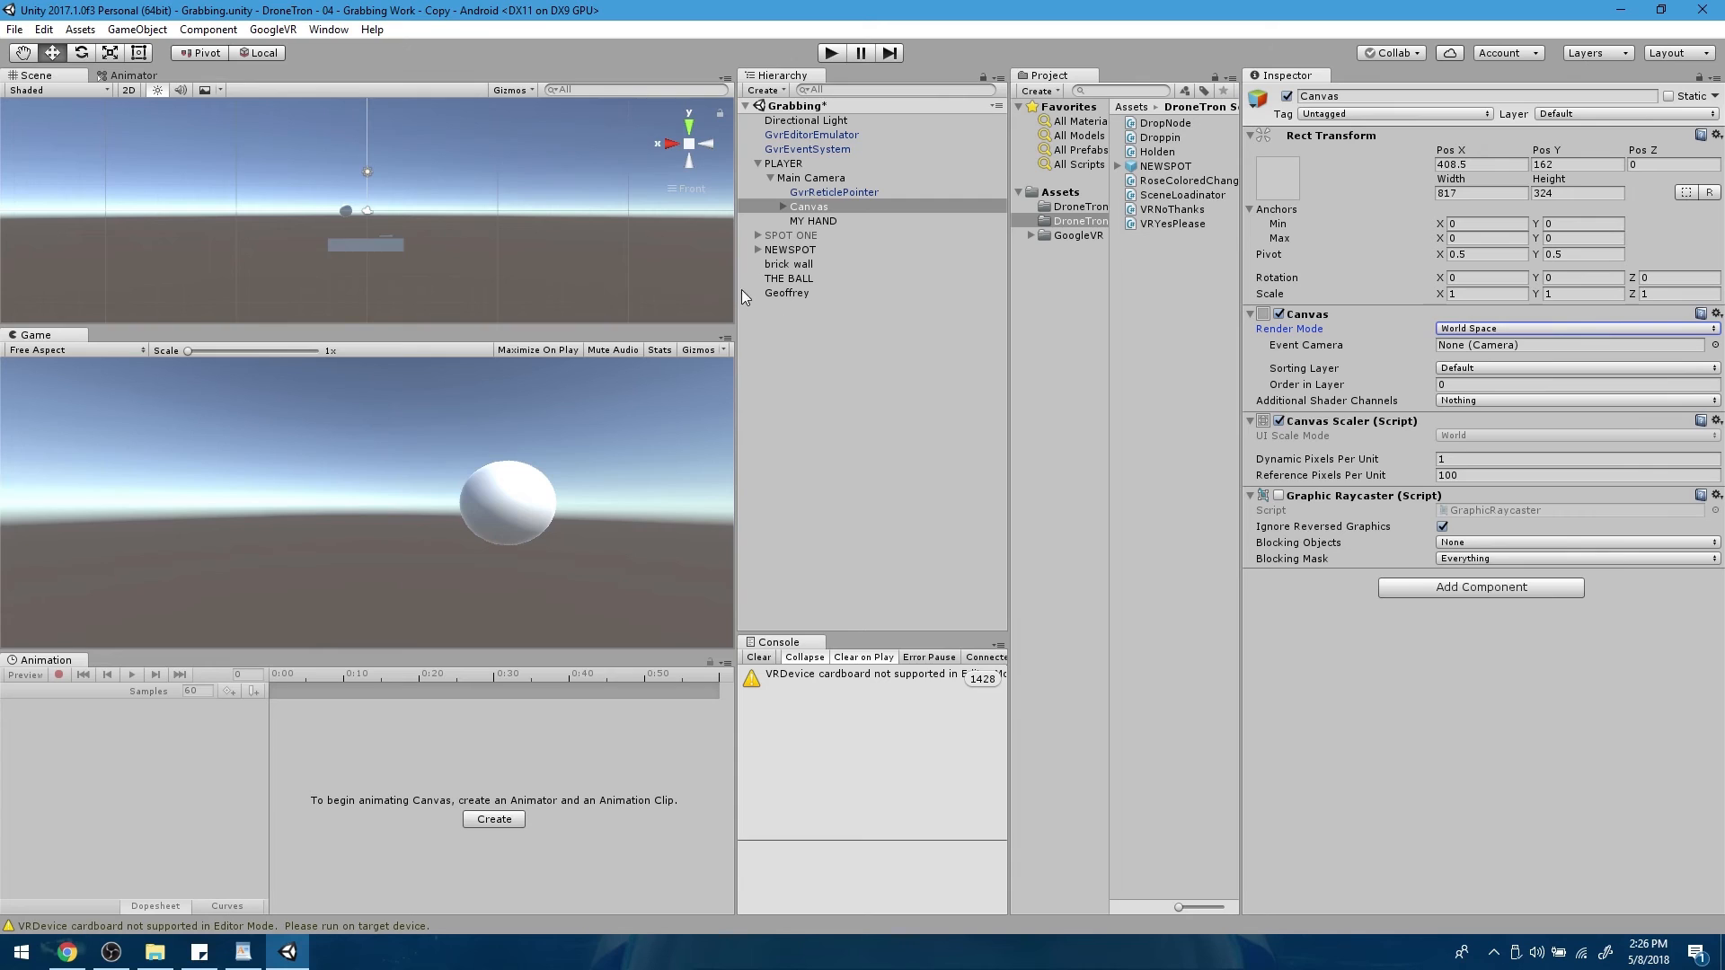
# Play-test the scene by picking up the ball and looking around toward the platform, and stop play mode
pyautogui.click(829, 54)
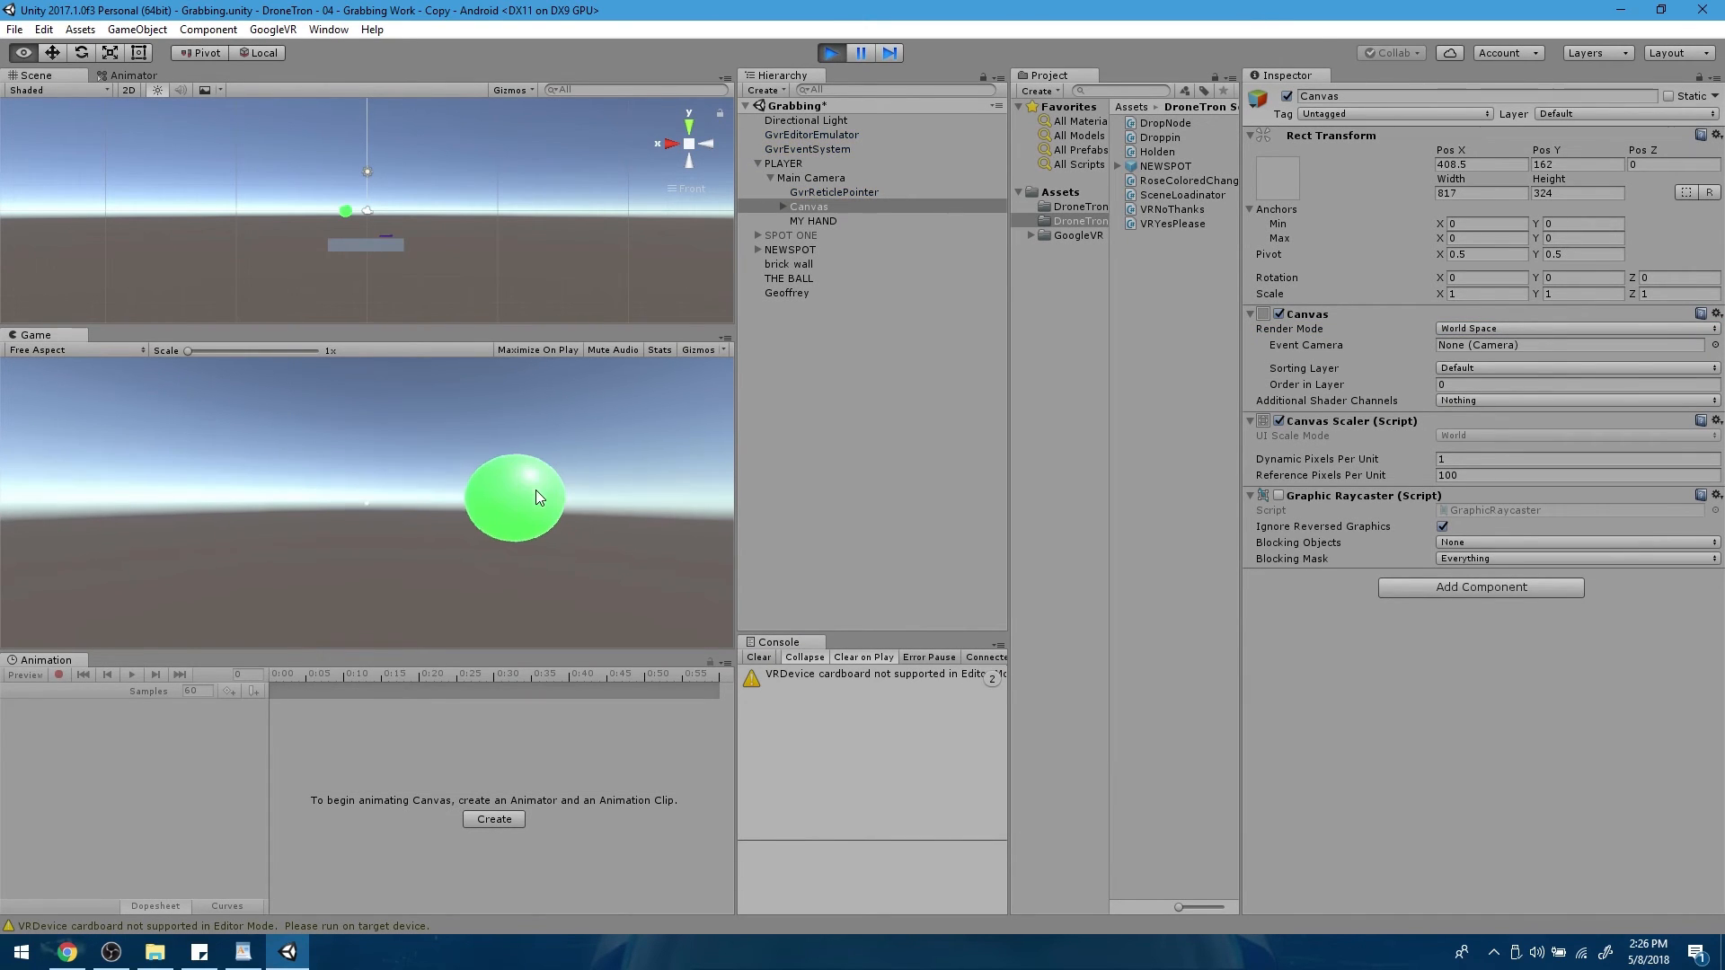
pyautogui.click(606, 493)
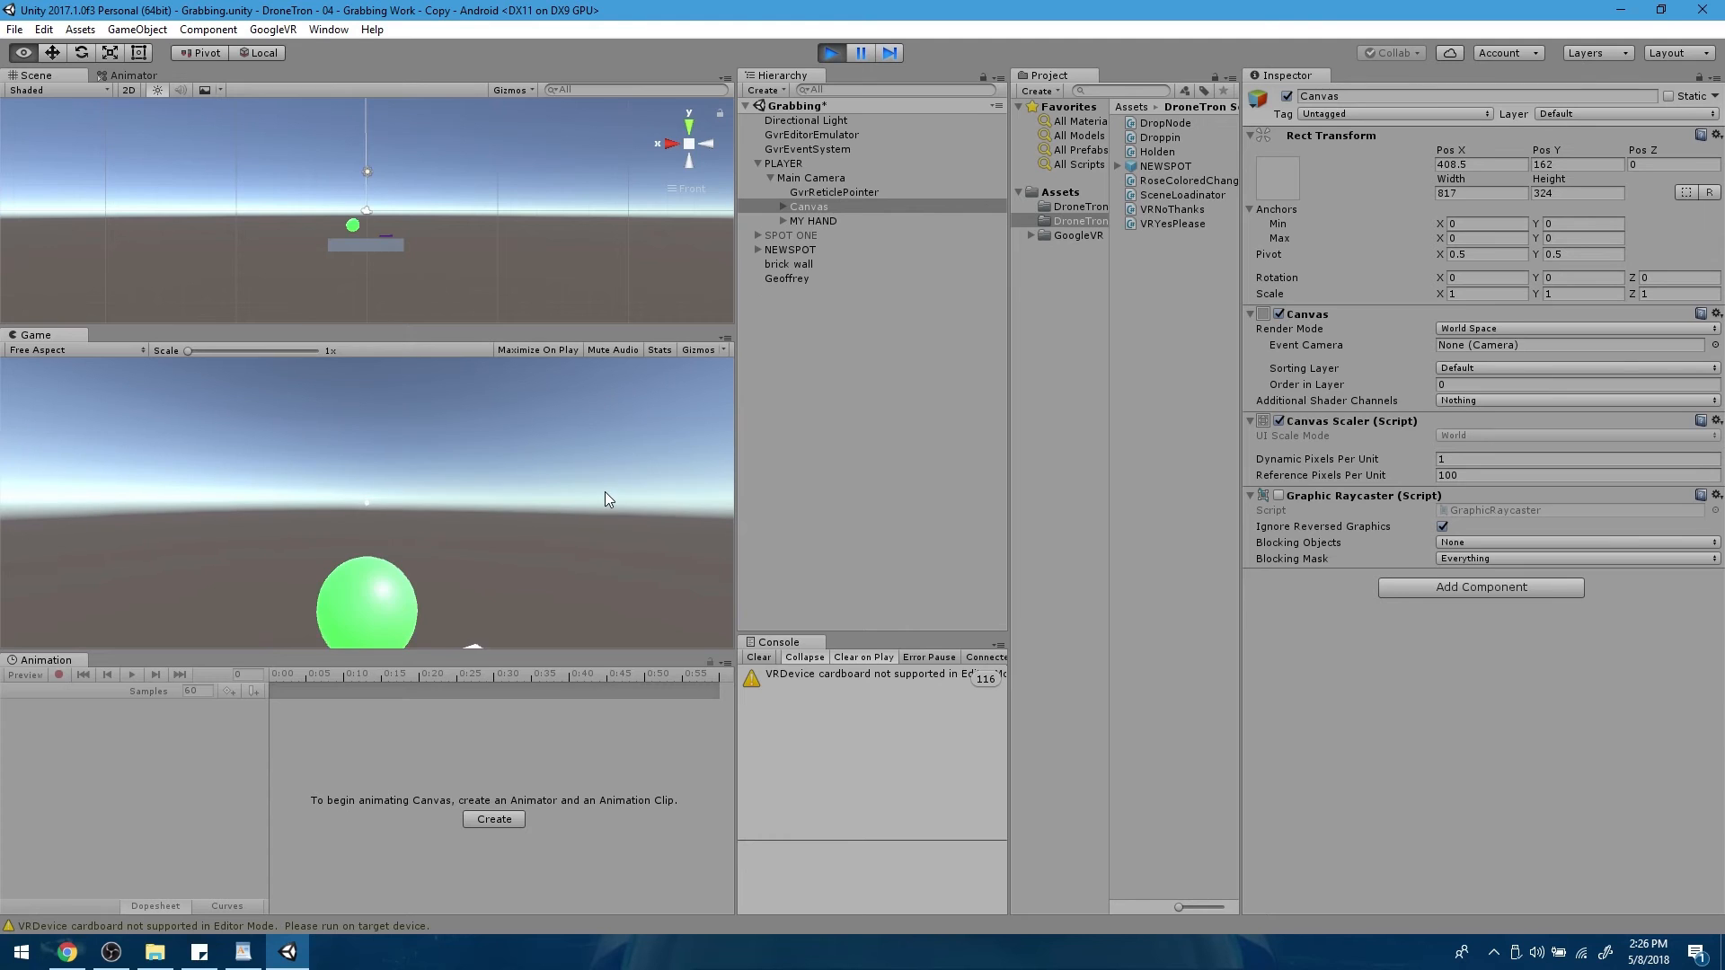
pyautogui.keyDown('alt'); pyautogui.click(393, 714); pyautogui.keyUp('alt')
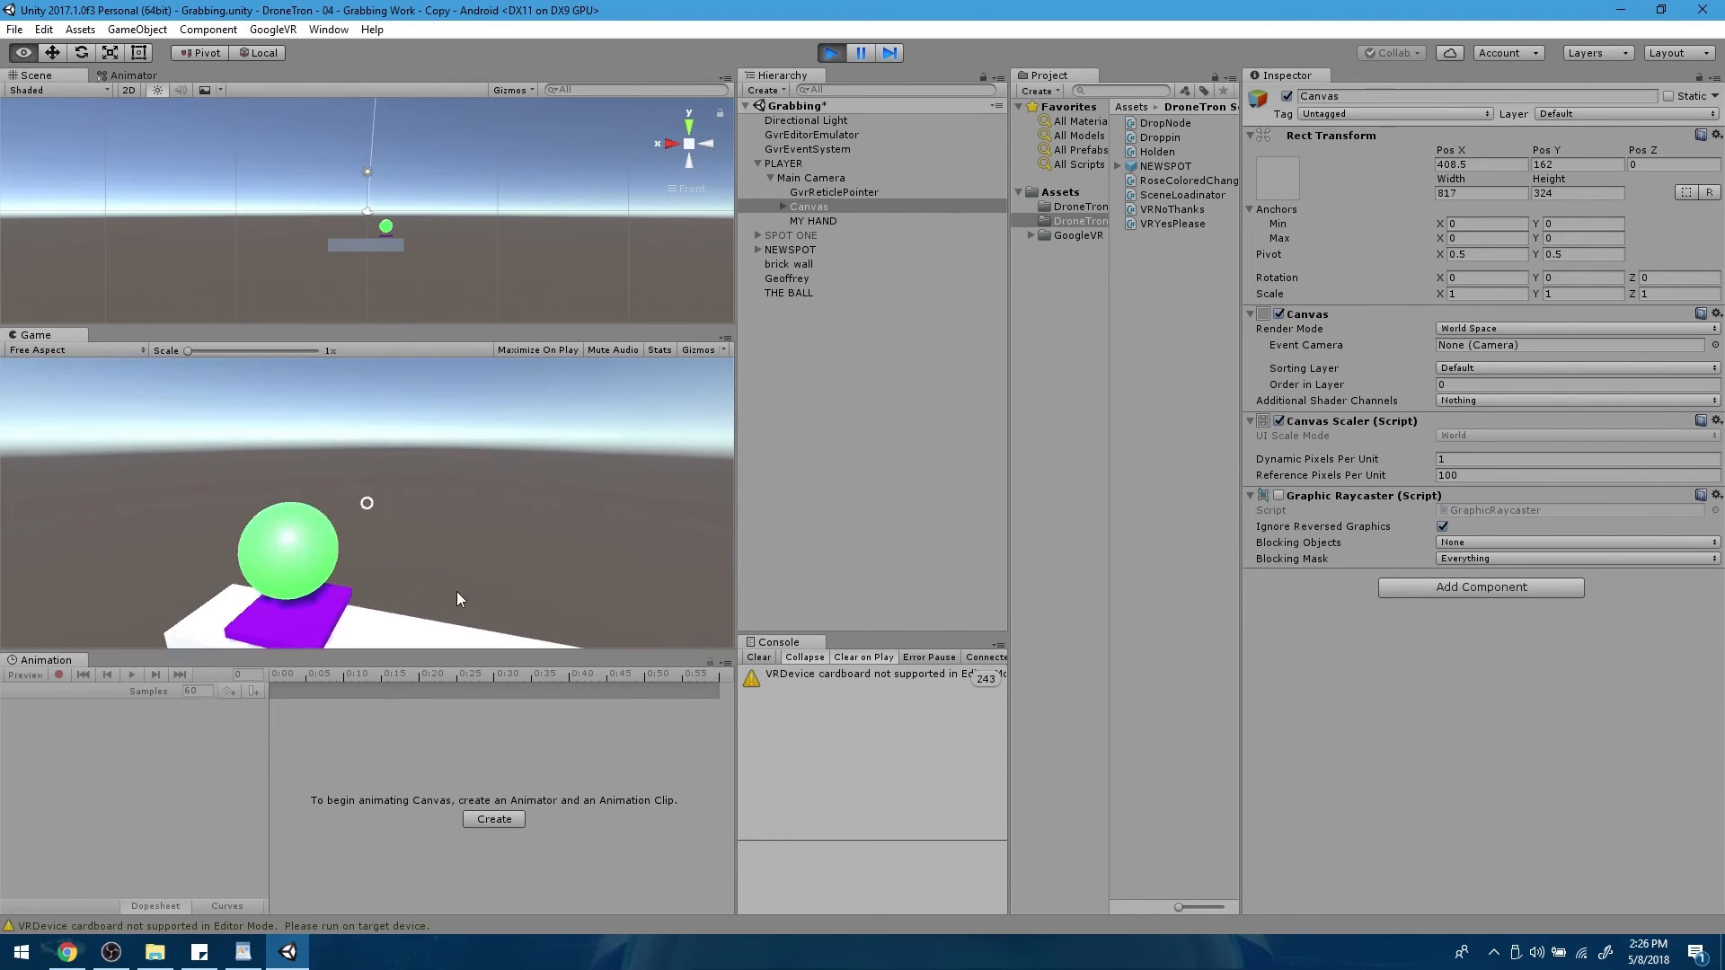
pyautogui.click(832, 53)
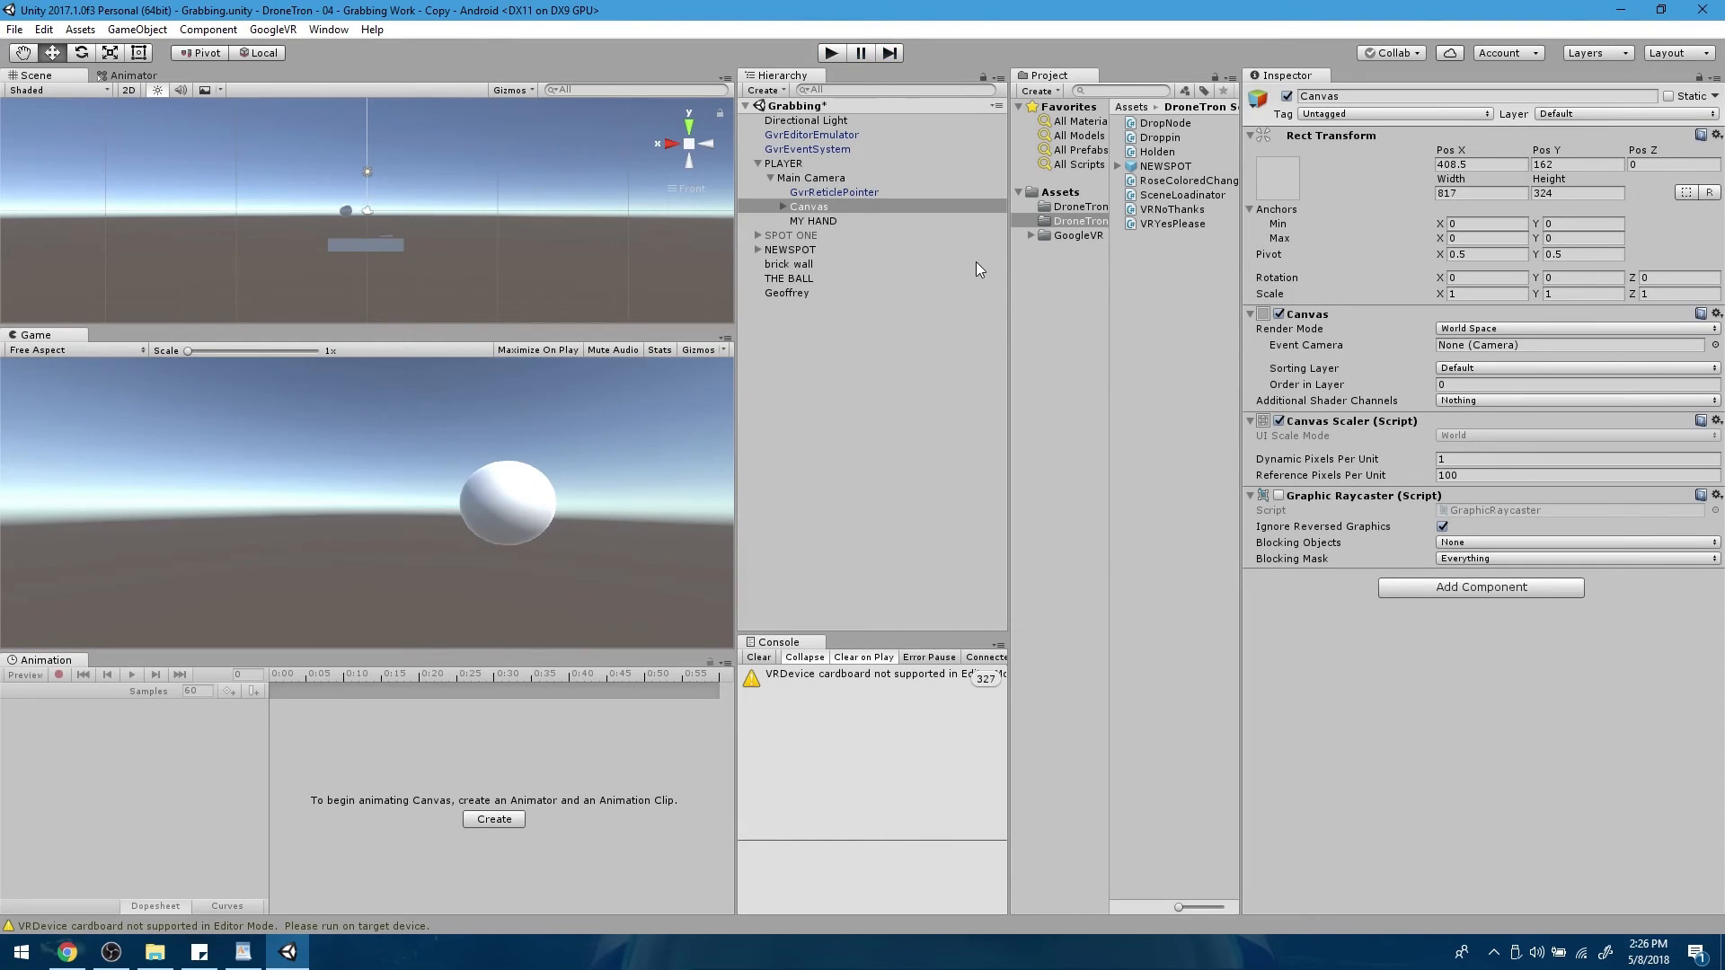
# Set the Canvas position to X 0 and Y 0, with a width and height of 10
pyautogui.click(784, 206)
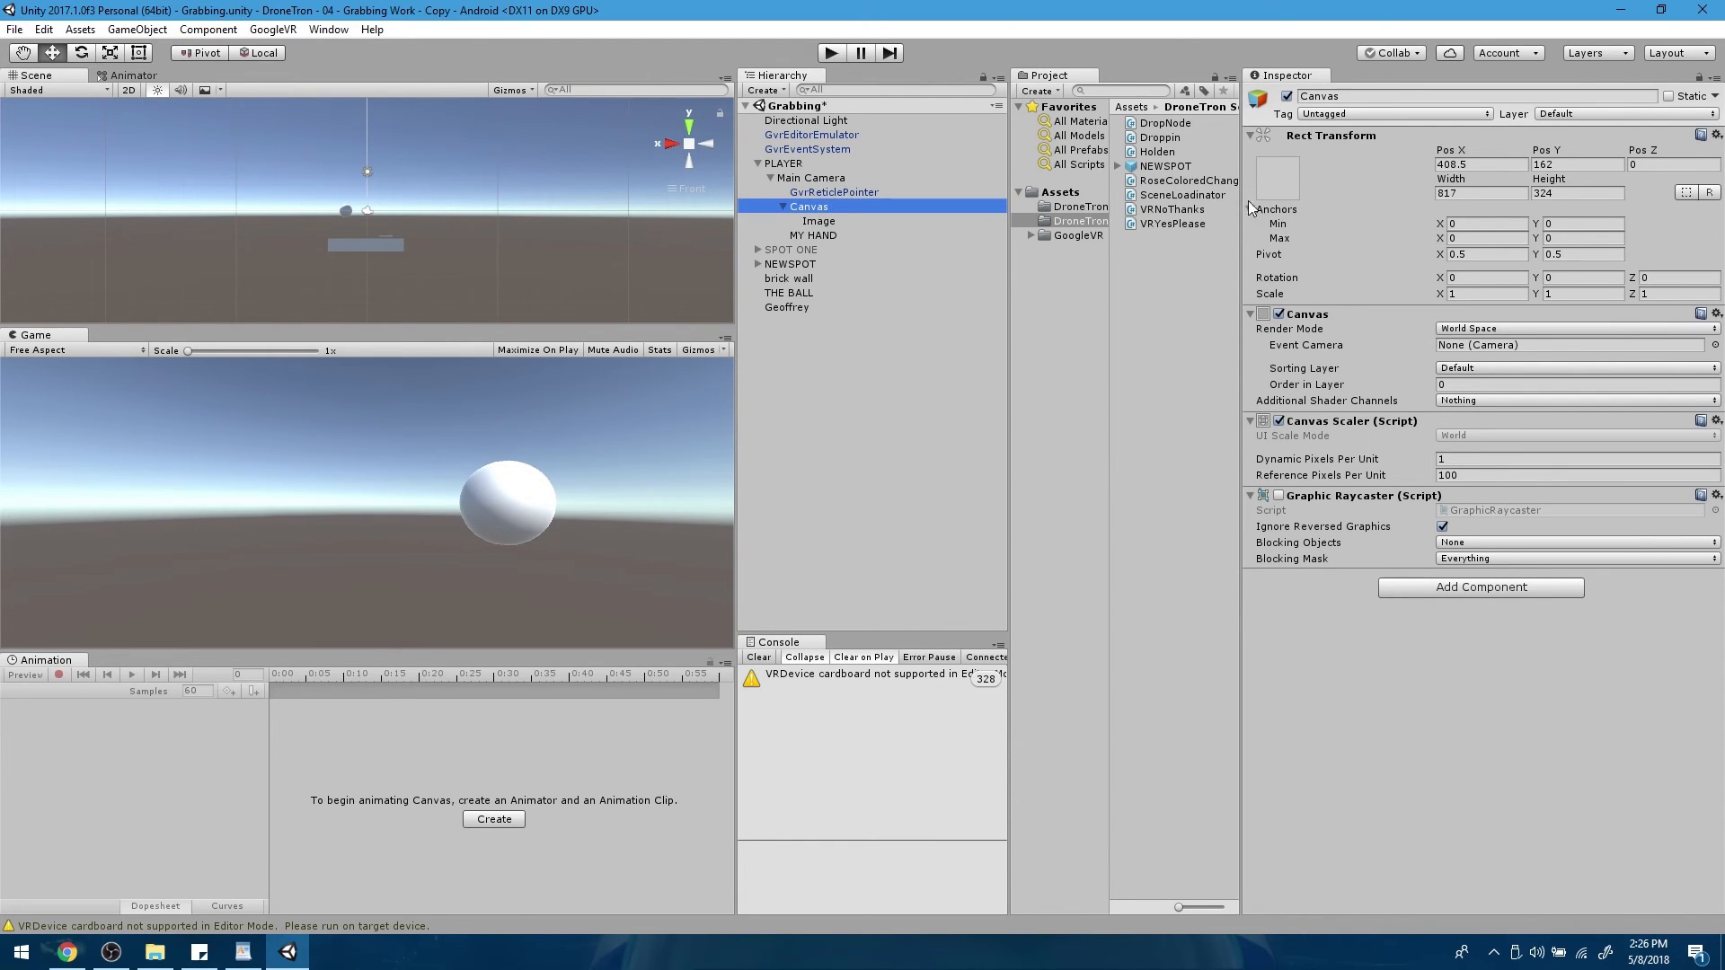
pyautogui.click(1478, 166)
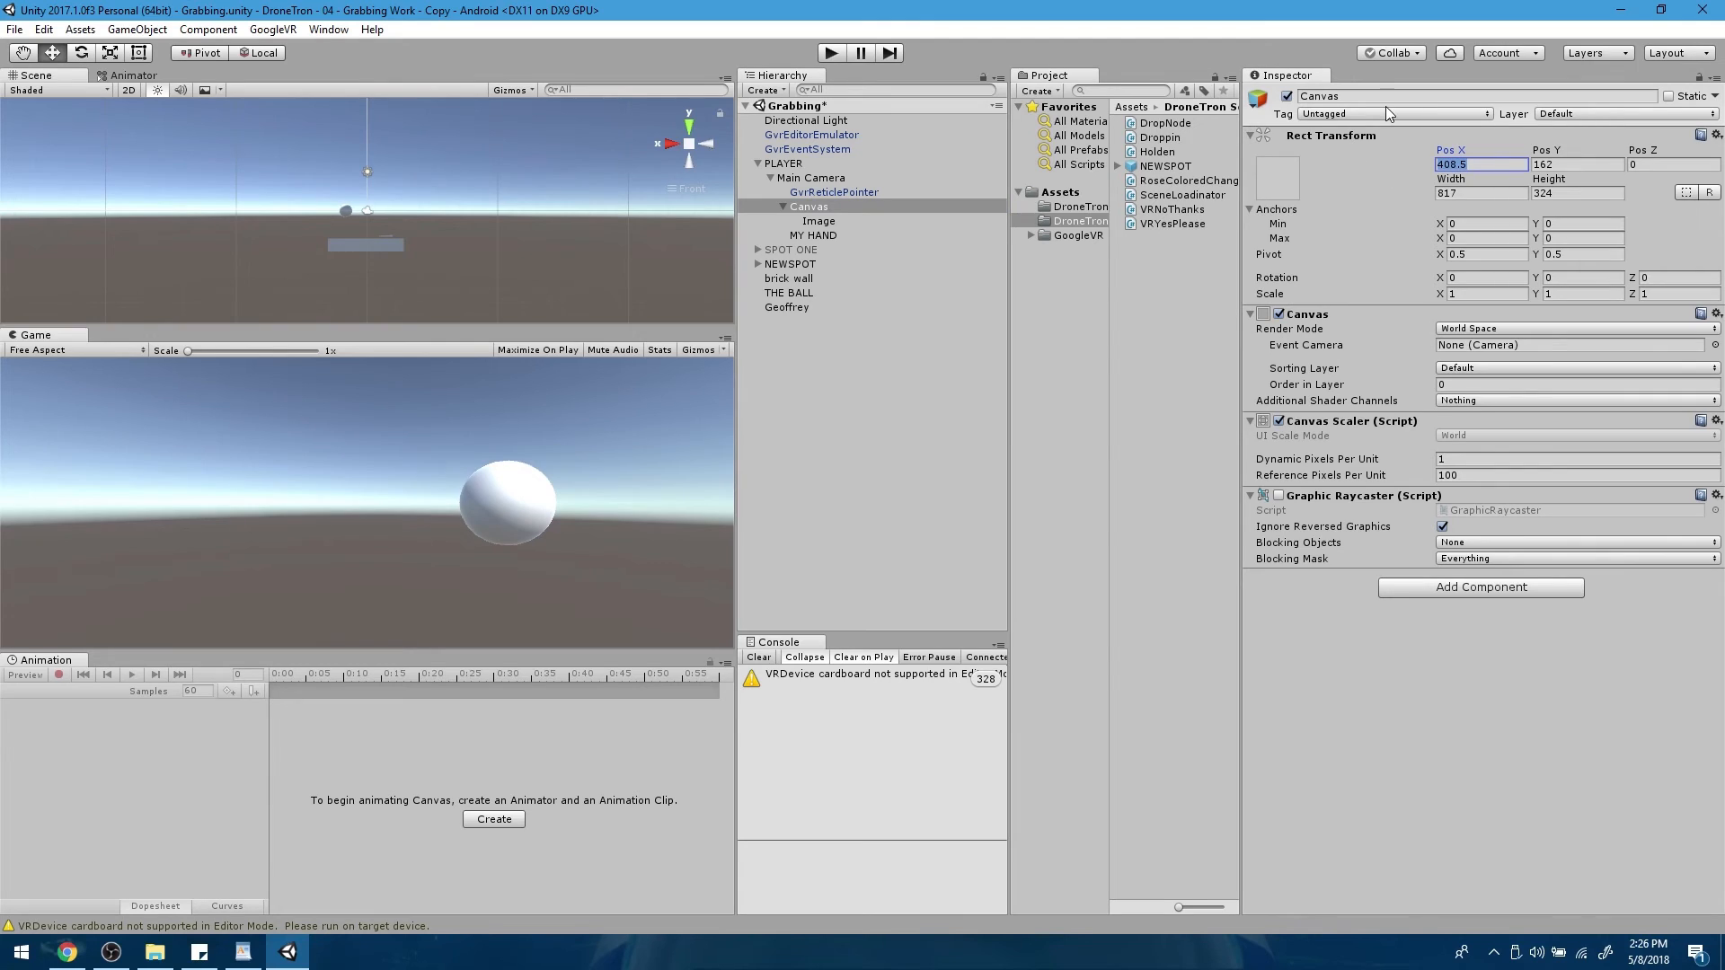
pyautogui.write('0')
pyautogui.press('Tab')
pyautogui.write('0')
pyautogui.press('Tab')
pyautogui.press('Tab')
pyautogui.write('10')
pyautogui.press('Tab')
pyautogui.write('10')
pyautogui.press('Tab')
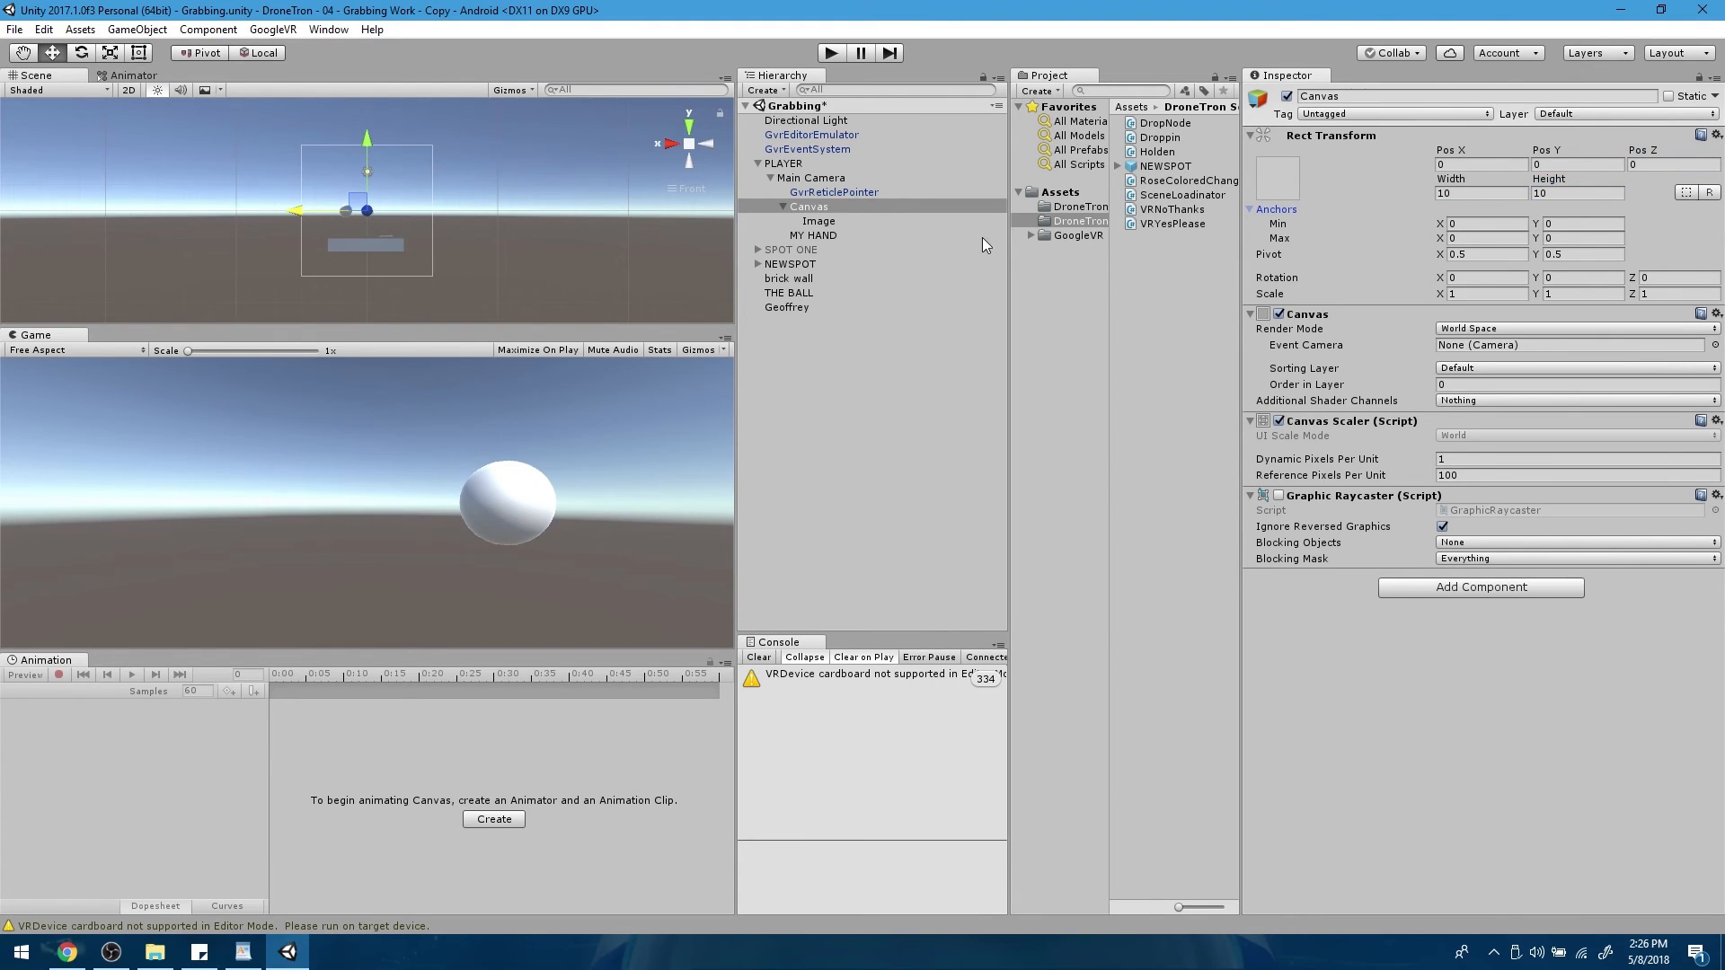
# Set the width and height of the Image under the Canvas to 50
pyautogui.click(818, 222)
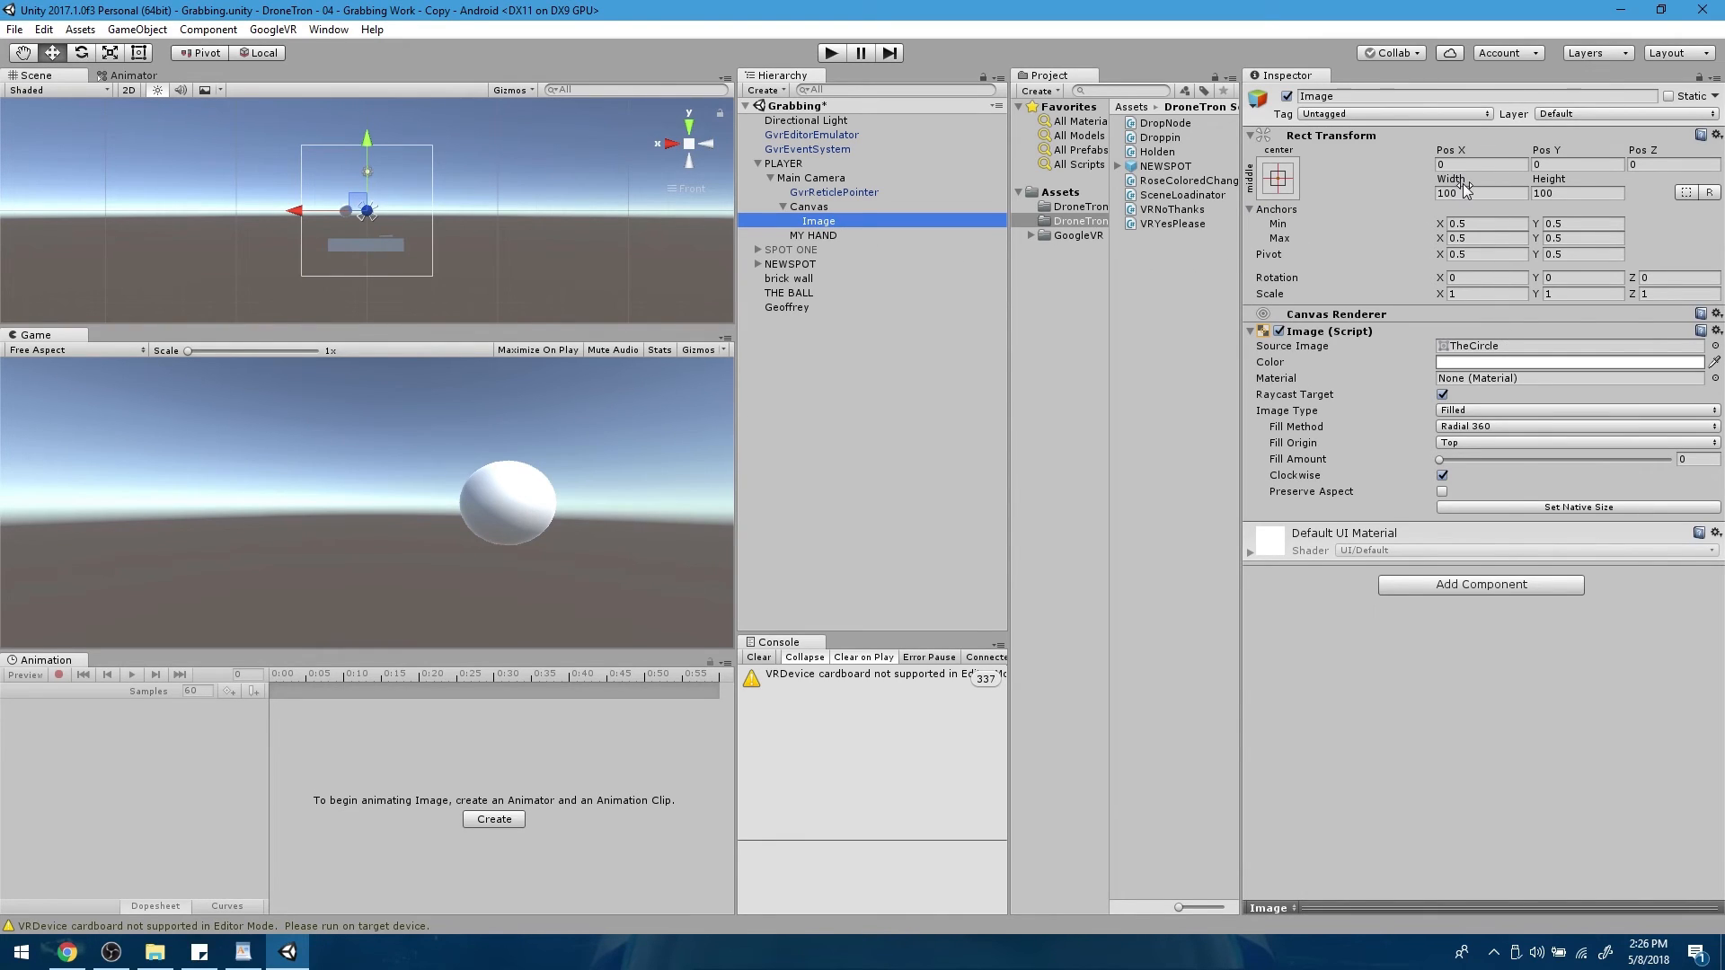
pyautogui.click(1464, 193)
pyautogui.write('50')
pyautogui.press('Tab')
pyautogui.write('50')
pyautogui.press('Tab')
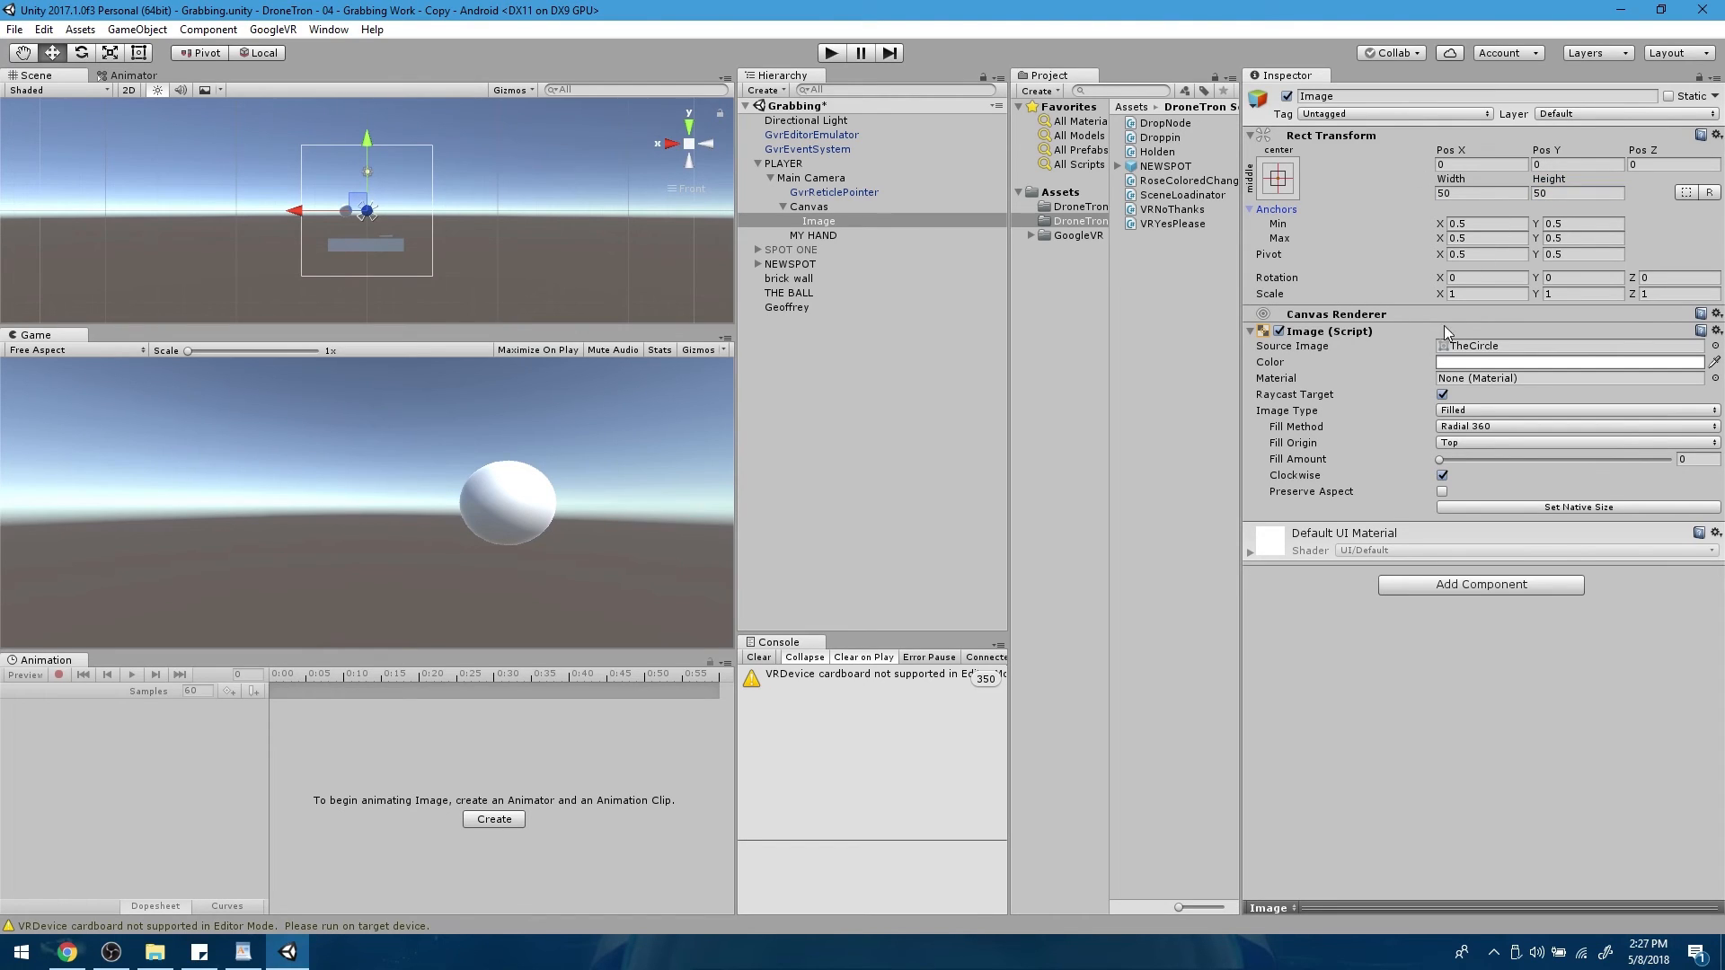
# Set the Image's X and Y scale to 0.2
pyautogui.click(1461, 296)
pyautogui.write('.2')
pyautogui.press('Tab')
pyautogui.write('.2')
pyautogui.press('Tab')
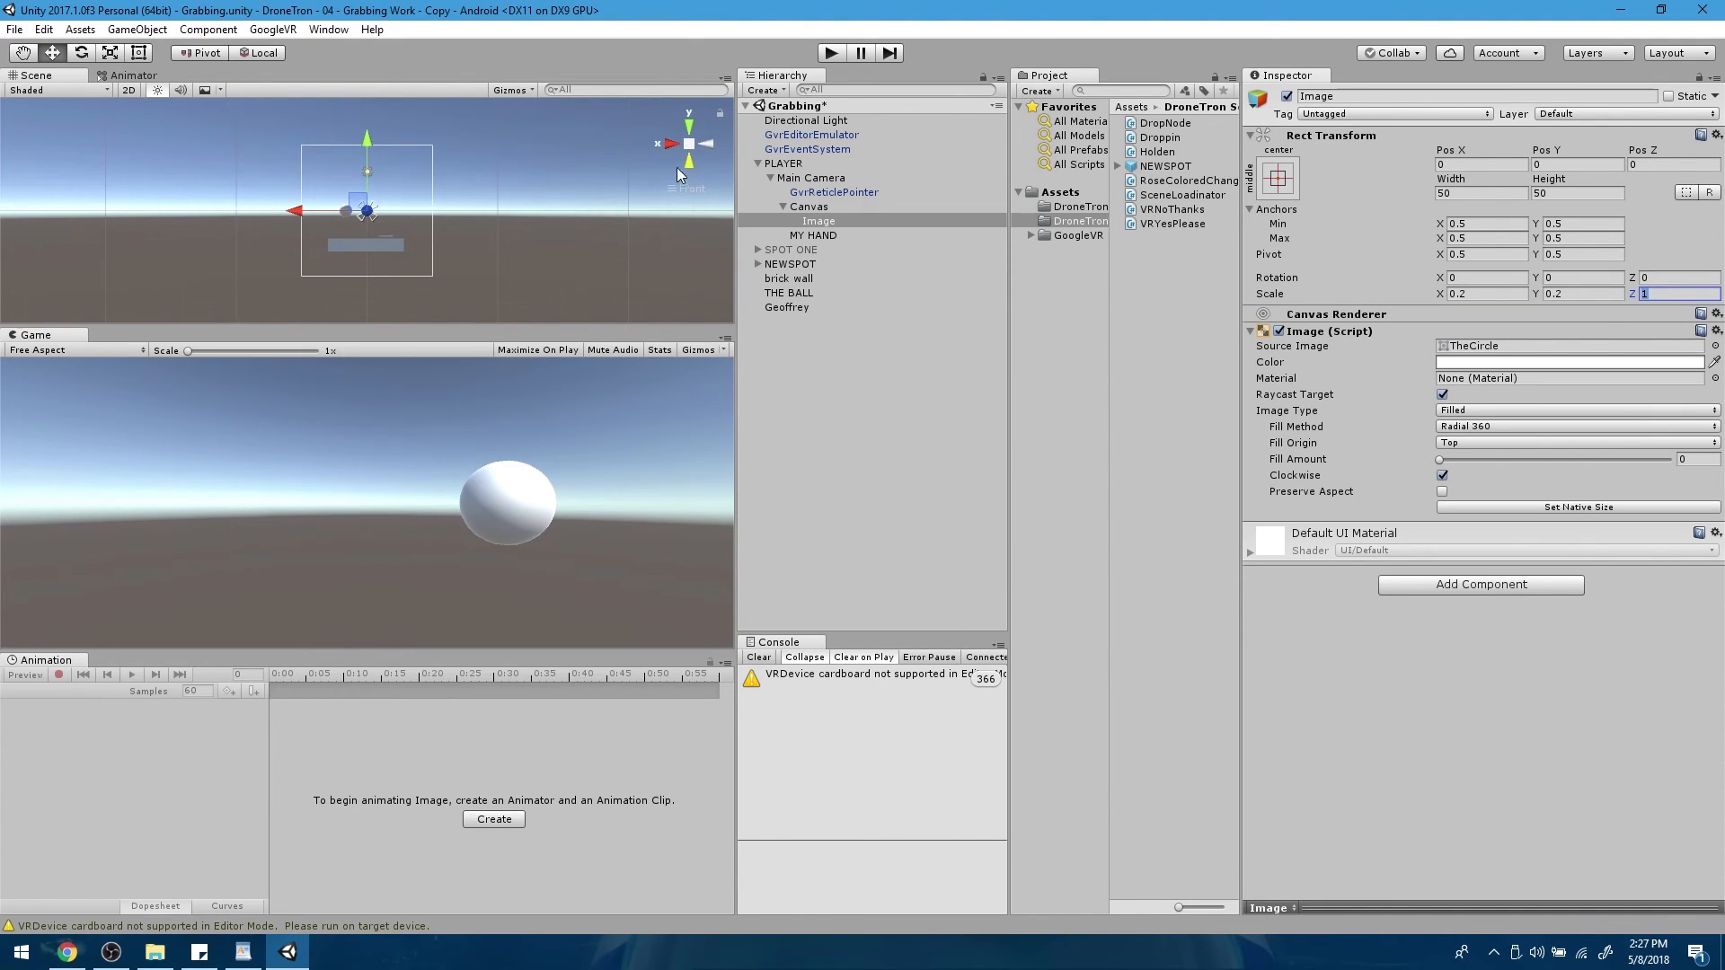
# From the top view of the scene, move the Canvas forward from the Main Camera to about Z 1.6
pyautogui.click(814, 207)
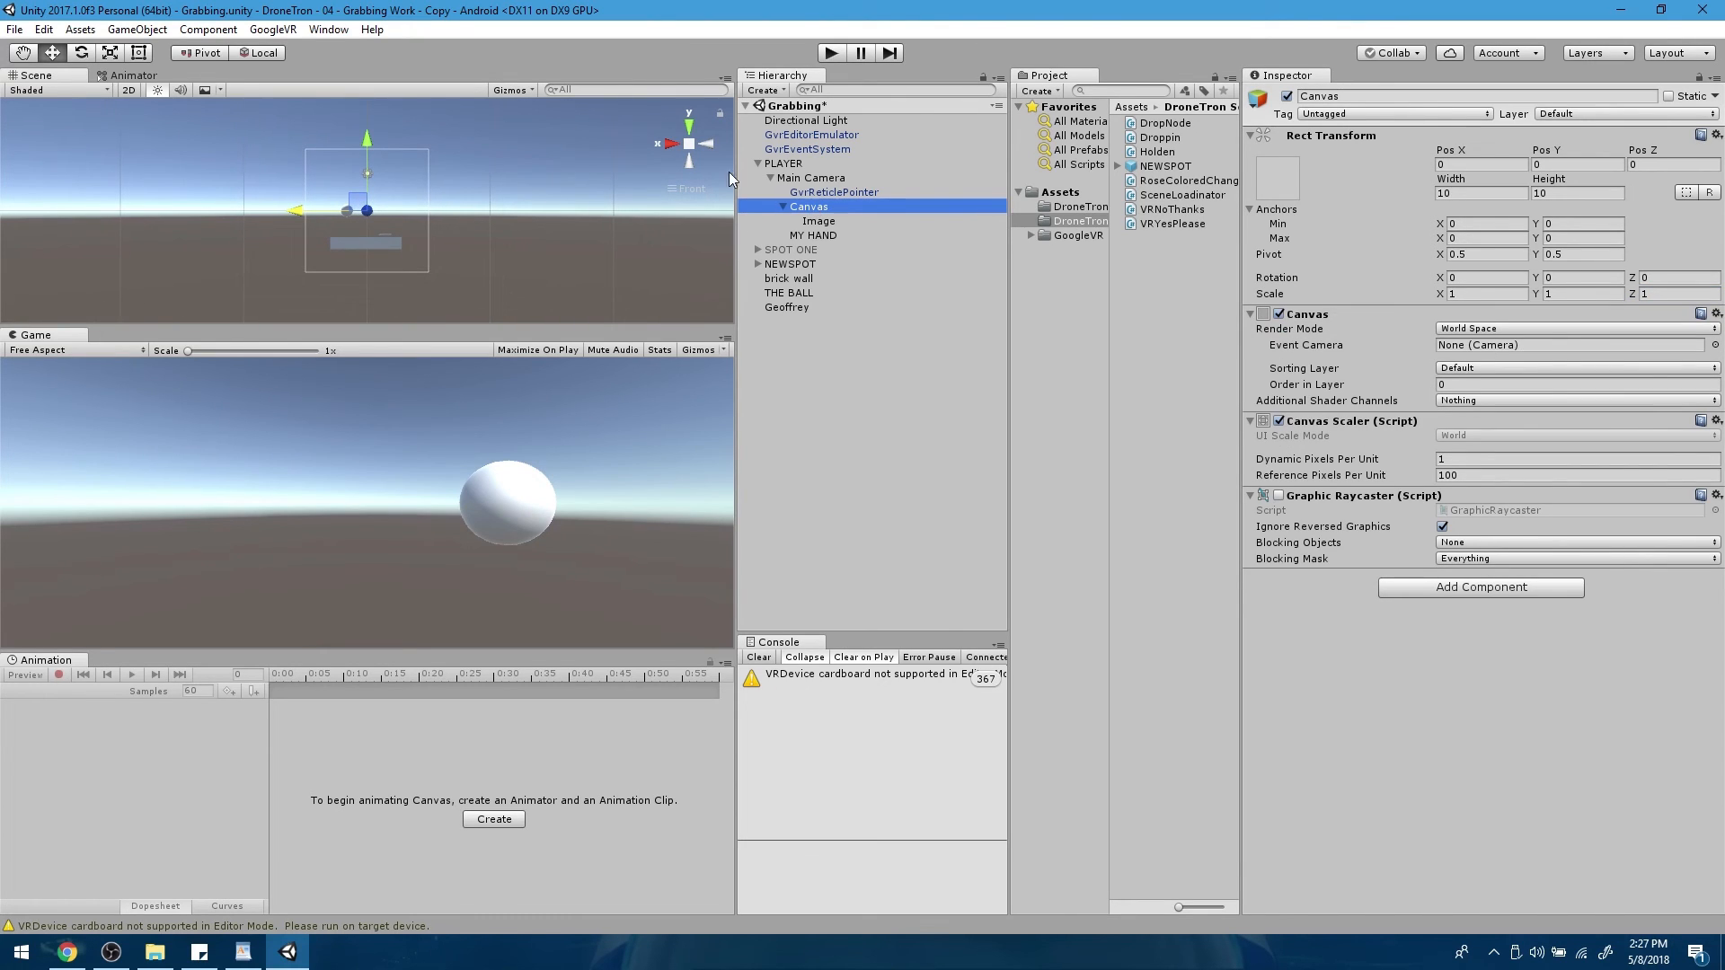
pyautogui.click(689, 127)
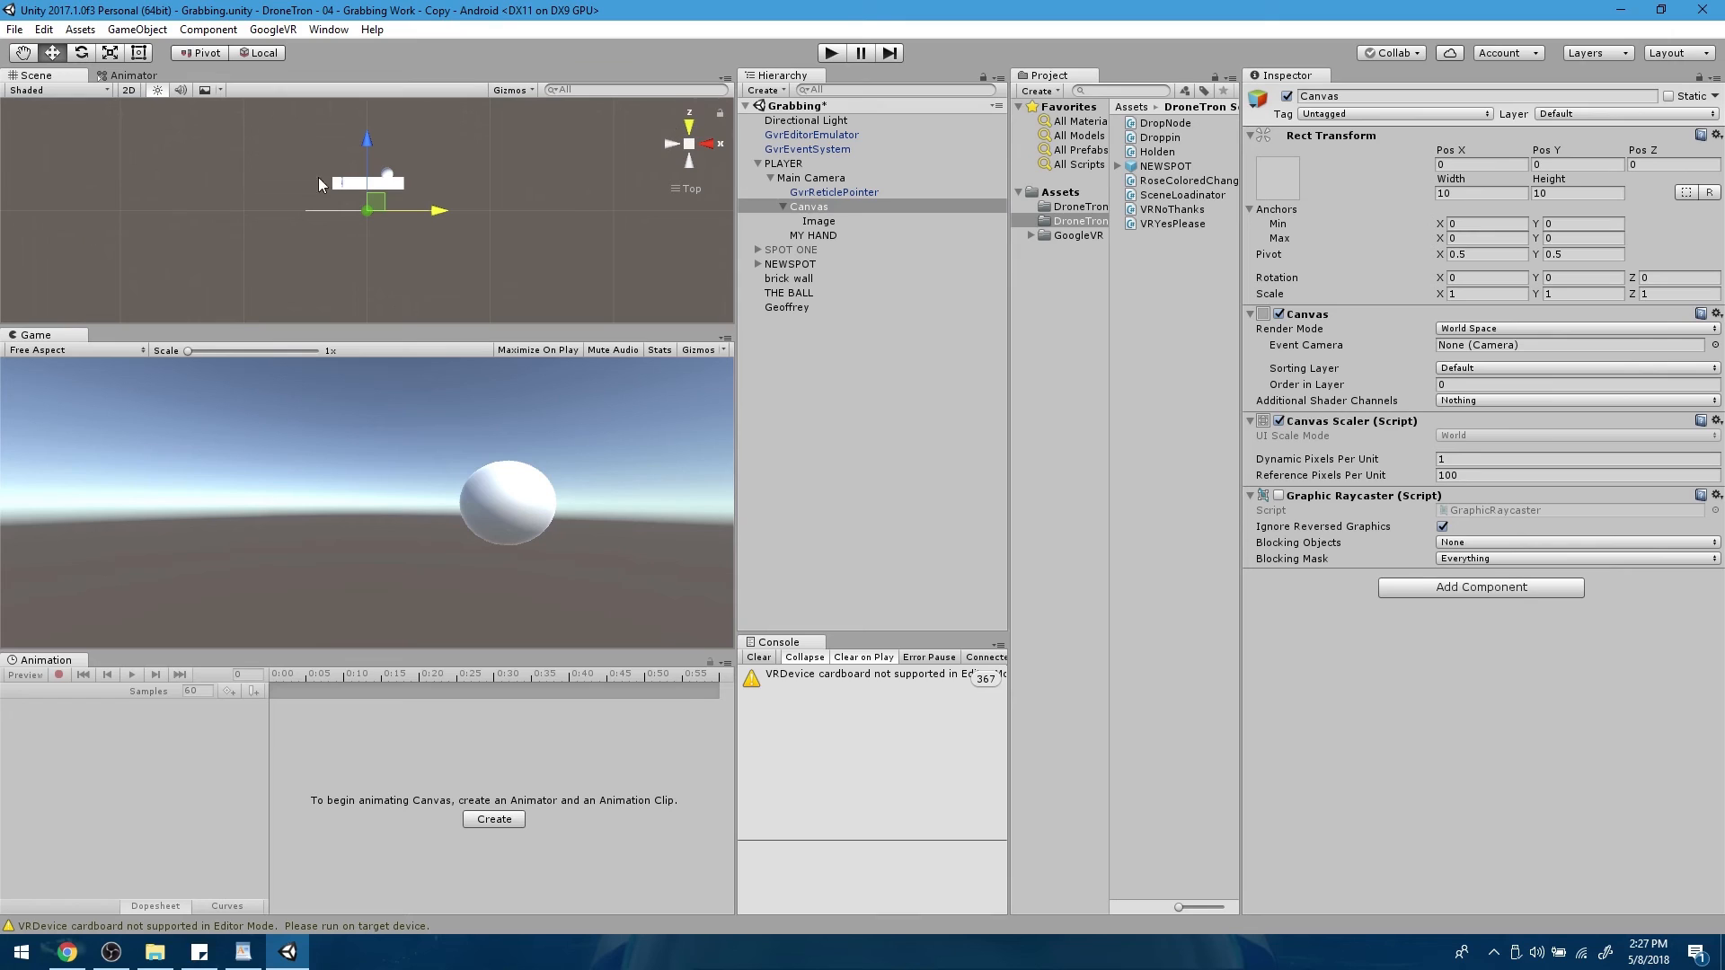
pyautogui.scroll(-15, 461, 269)
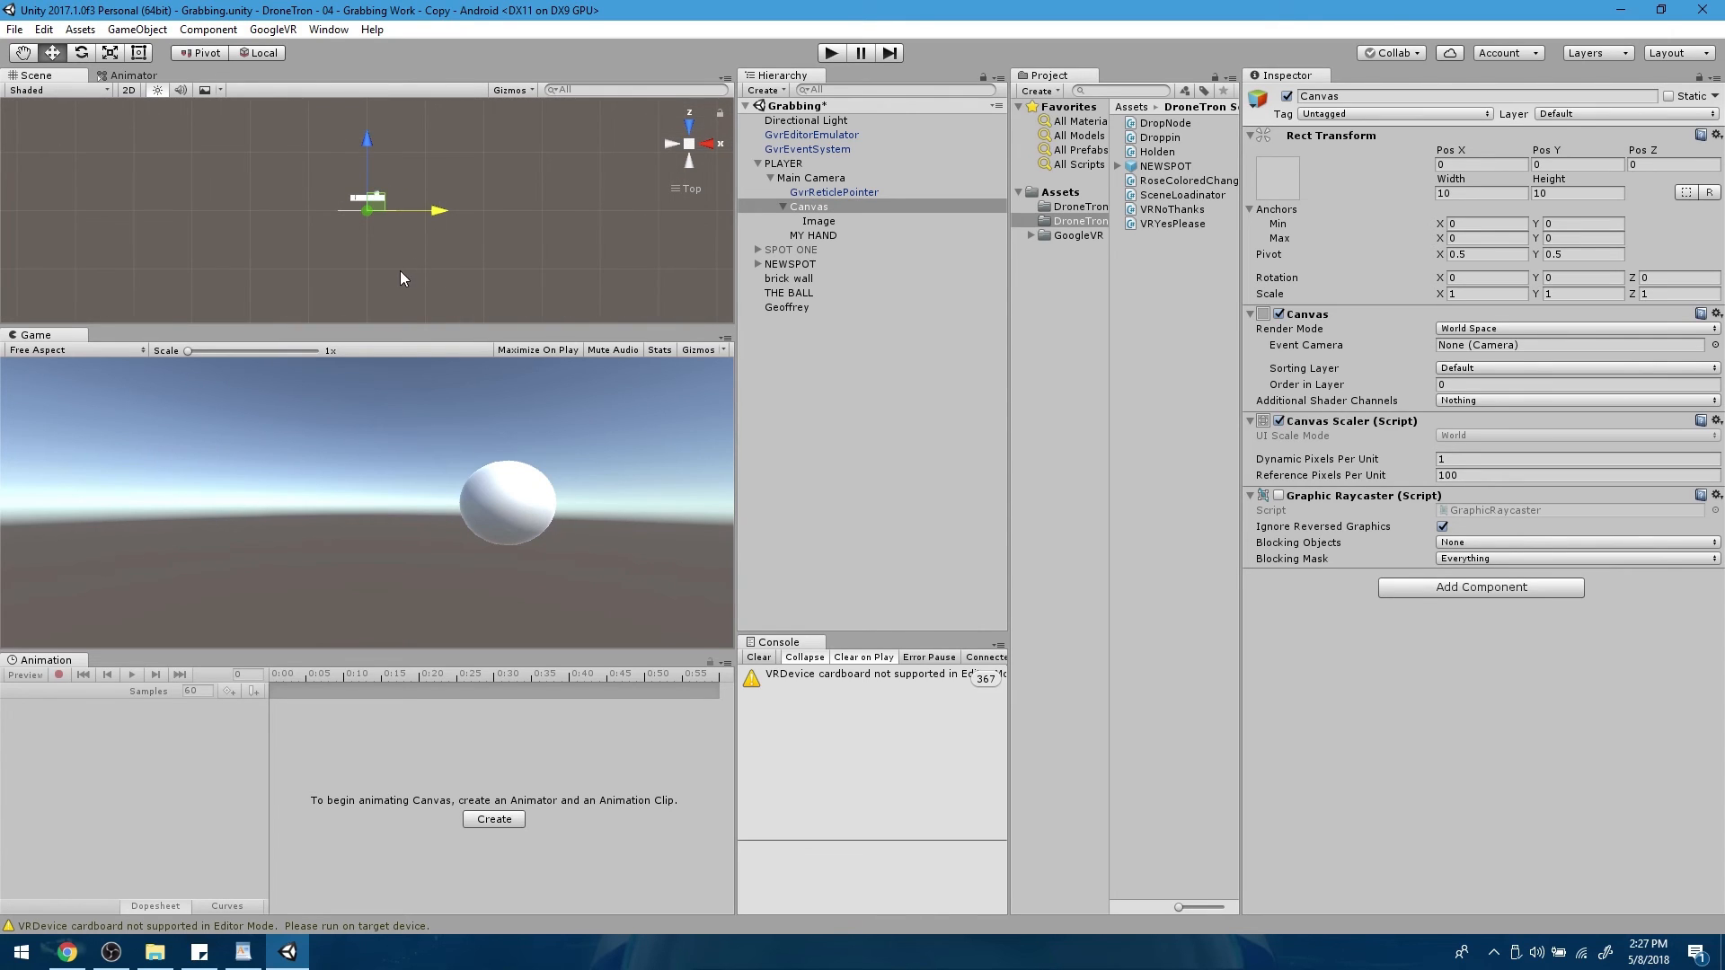
pyautogui.click(818, 178)
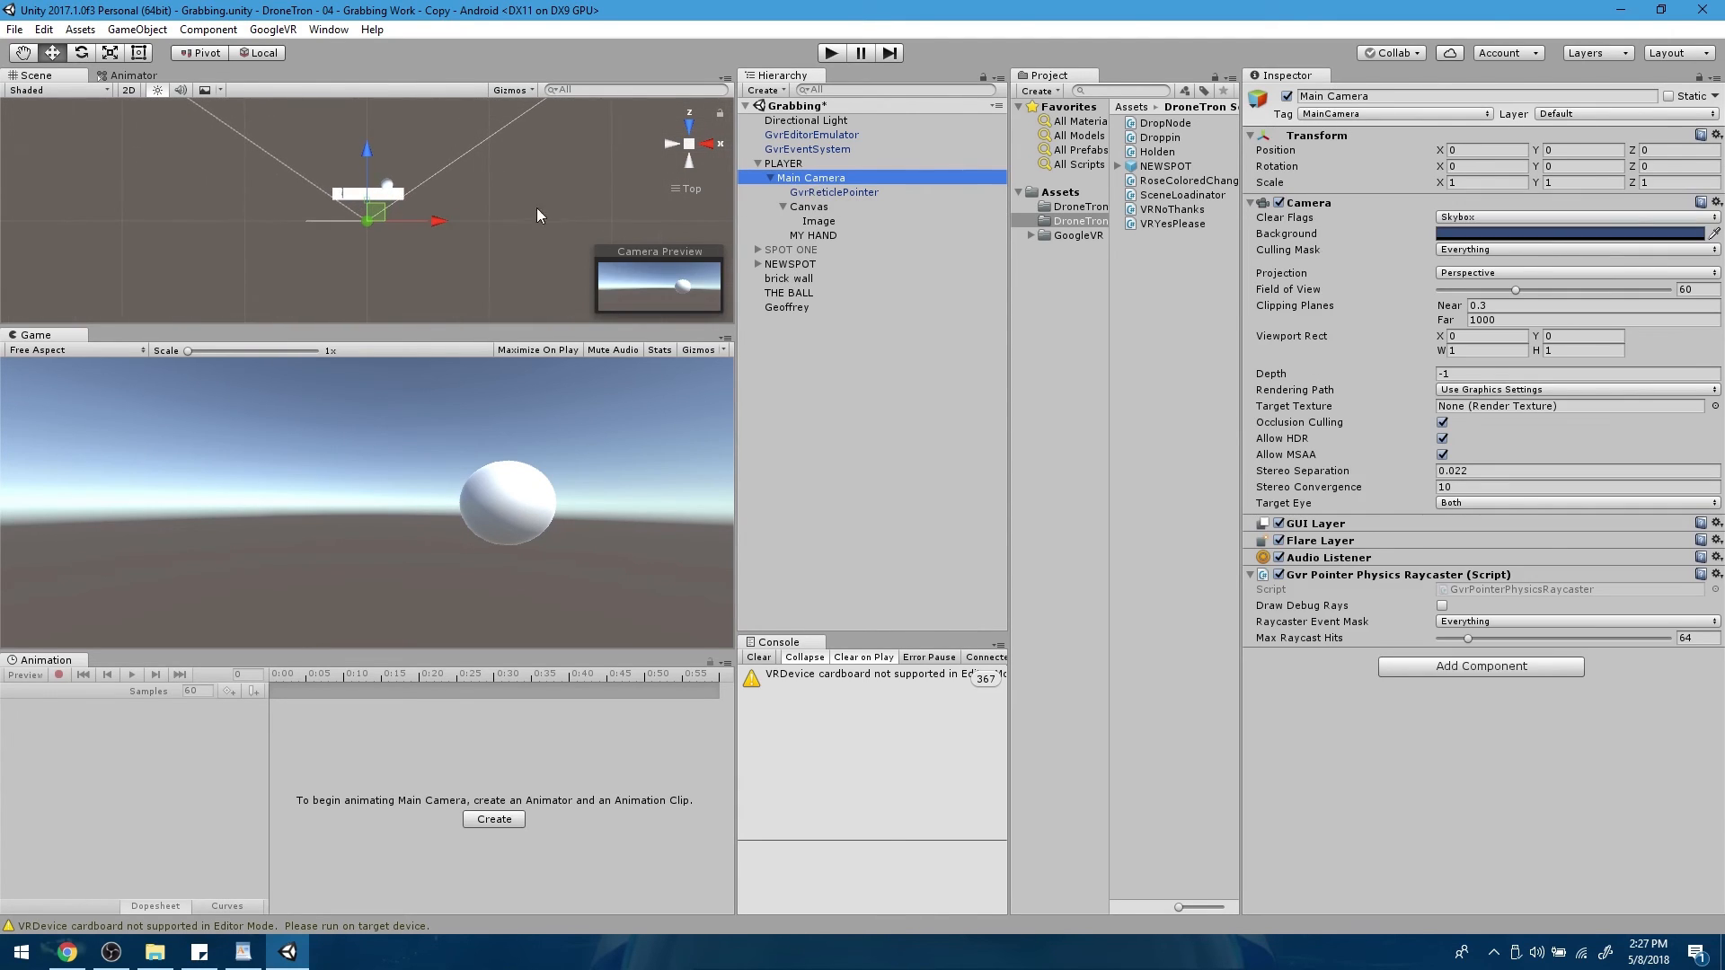
pyautogui.scroll(8, 374, 240)
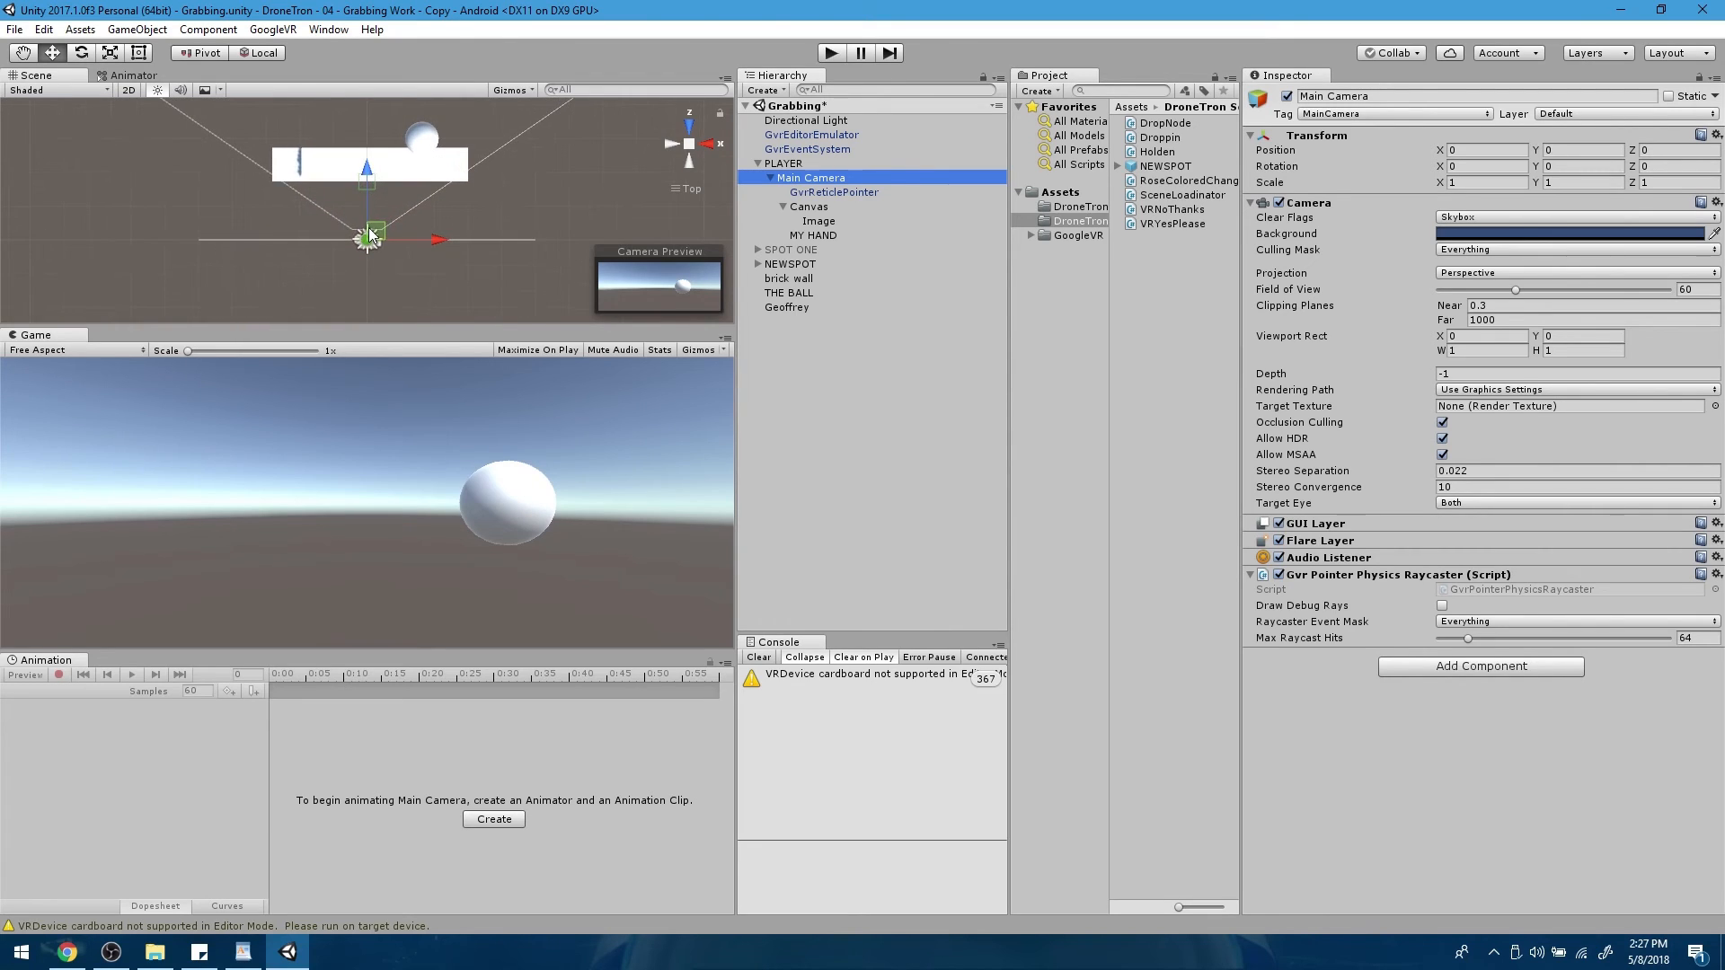
pyautogui.click(816, 207)
pyautogui.moveTo(365, 182); pyautogui.dragTo(393, 116)
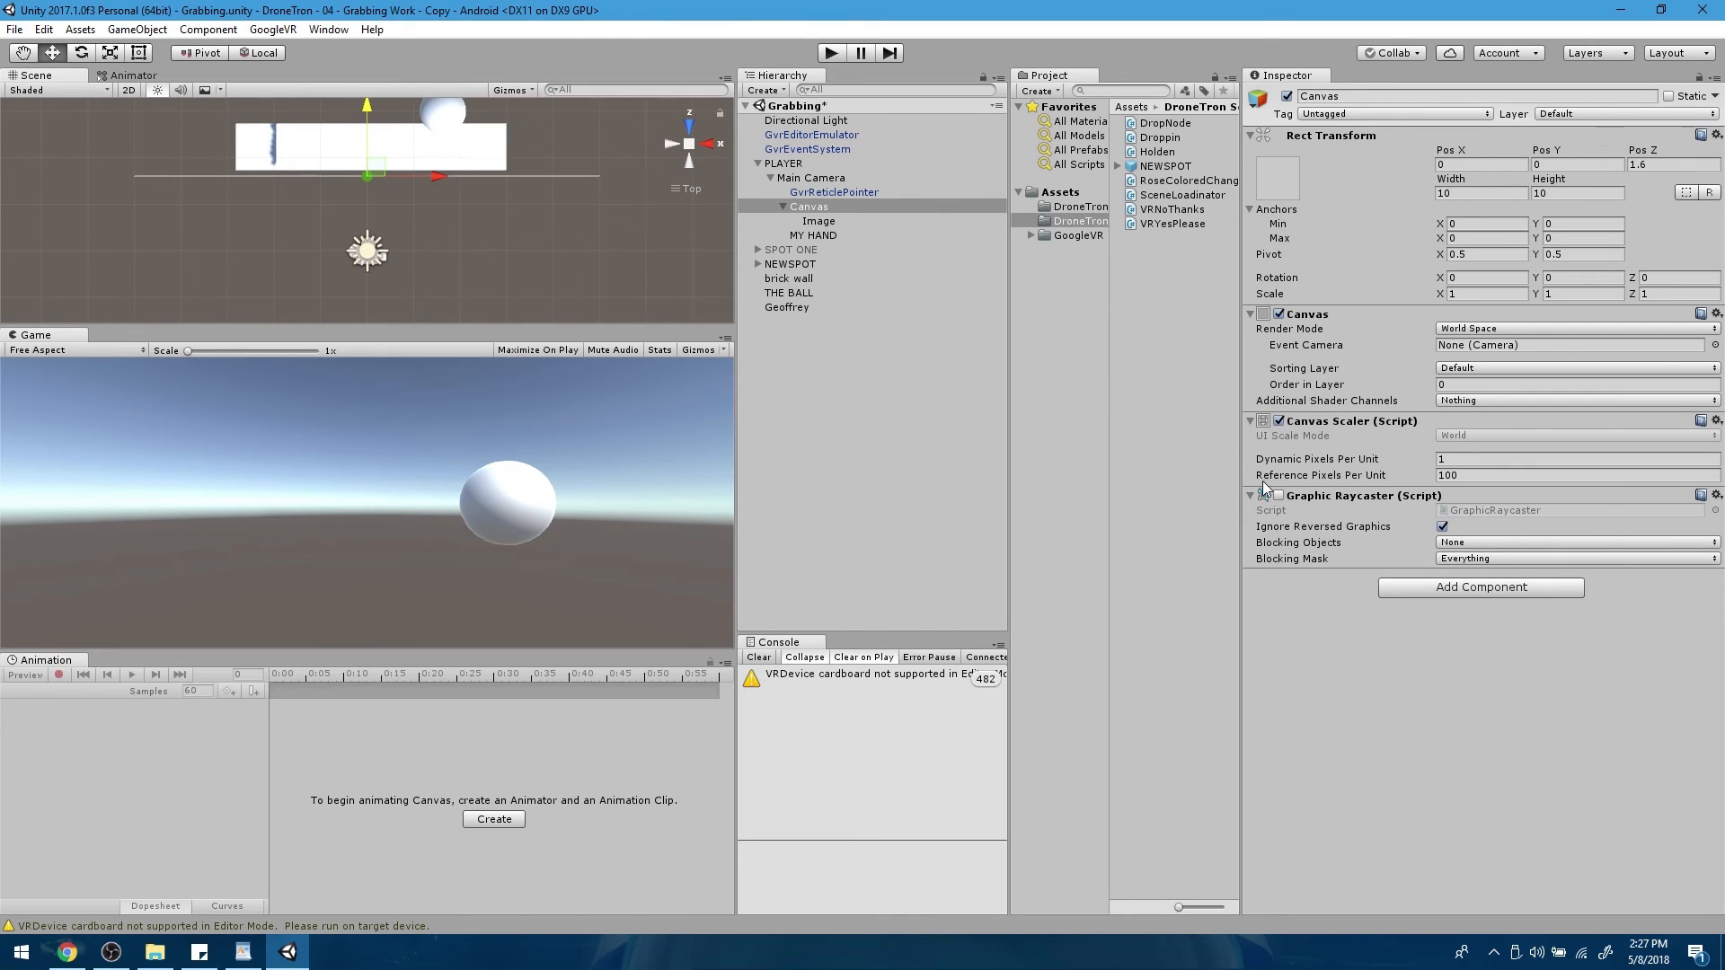
# Raise the Image's radial fill amount to about 0.58
pyautogui.click(816, 225)
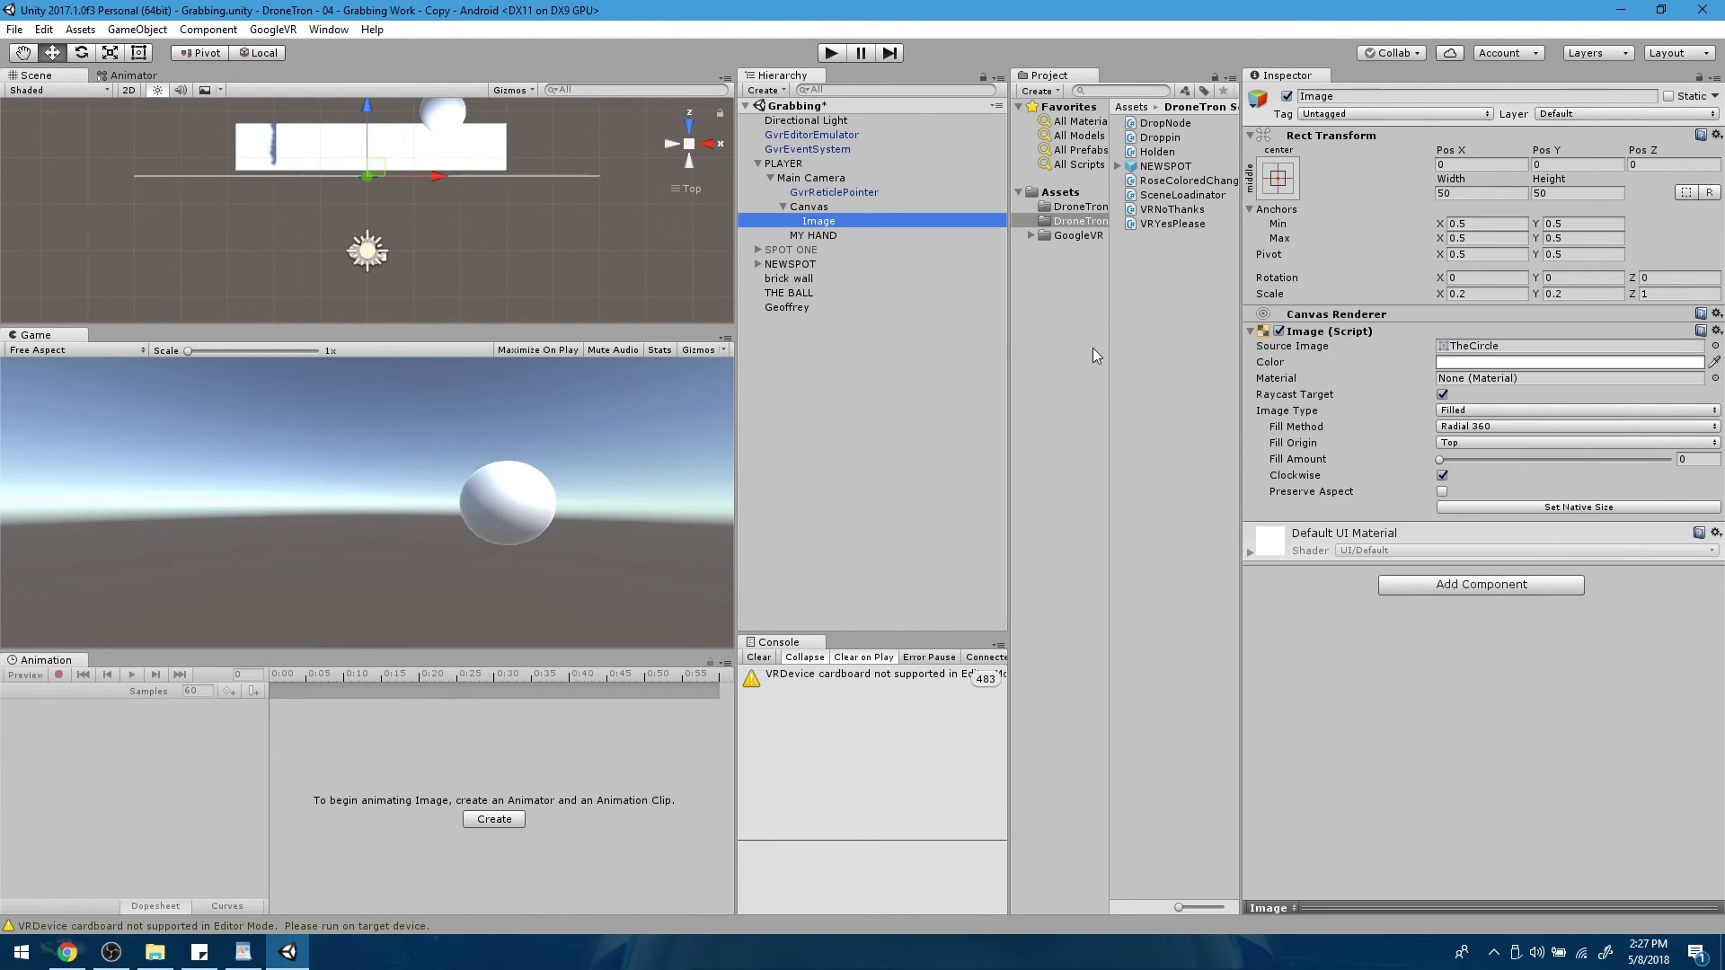
pyautogui.click(1442, 475)
pyautogui.click(1440, 461)
pyautogui.moveTo(1440, 466); pyautogui.dragTo(1571, 470)
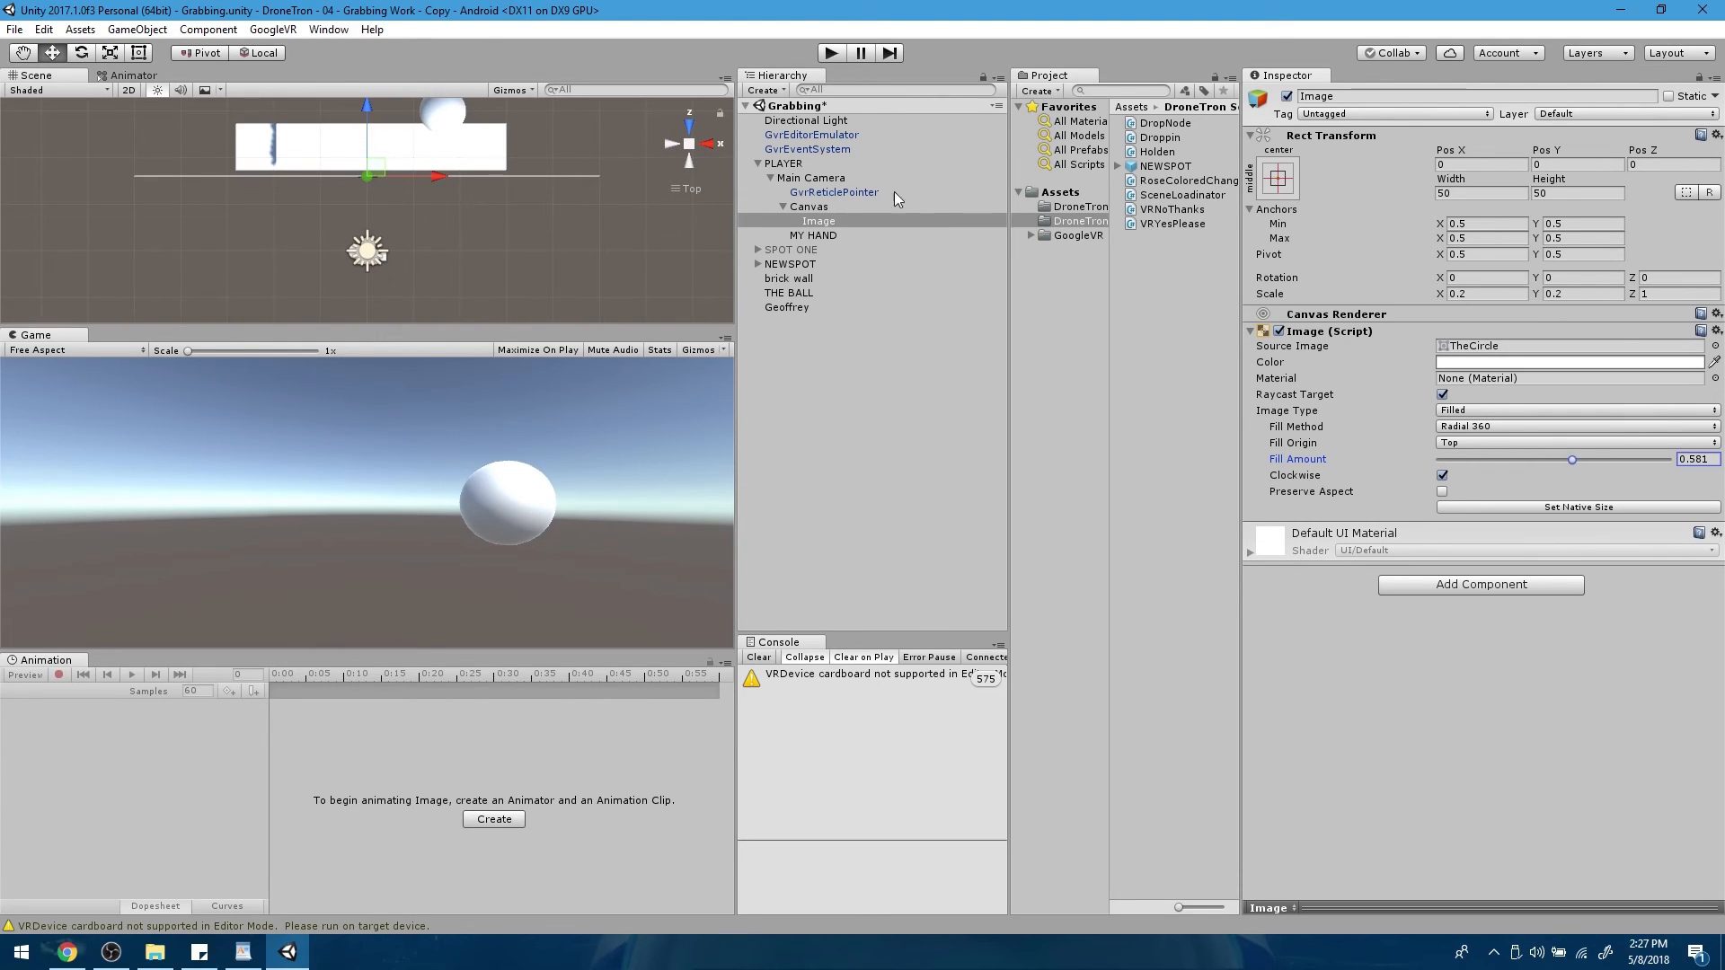
# Move the Canvas closer to the camera, to about Z 0.83
pyautogui.click(811, 207)
pyautogui.moveTo(367, 108); pyautogui.dragTo(435, 128)
pyautogui.scroll(-5, 453, 151)
pyautogui.scroll(-3, 452, 151)
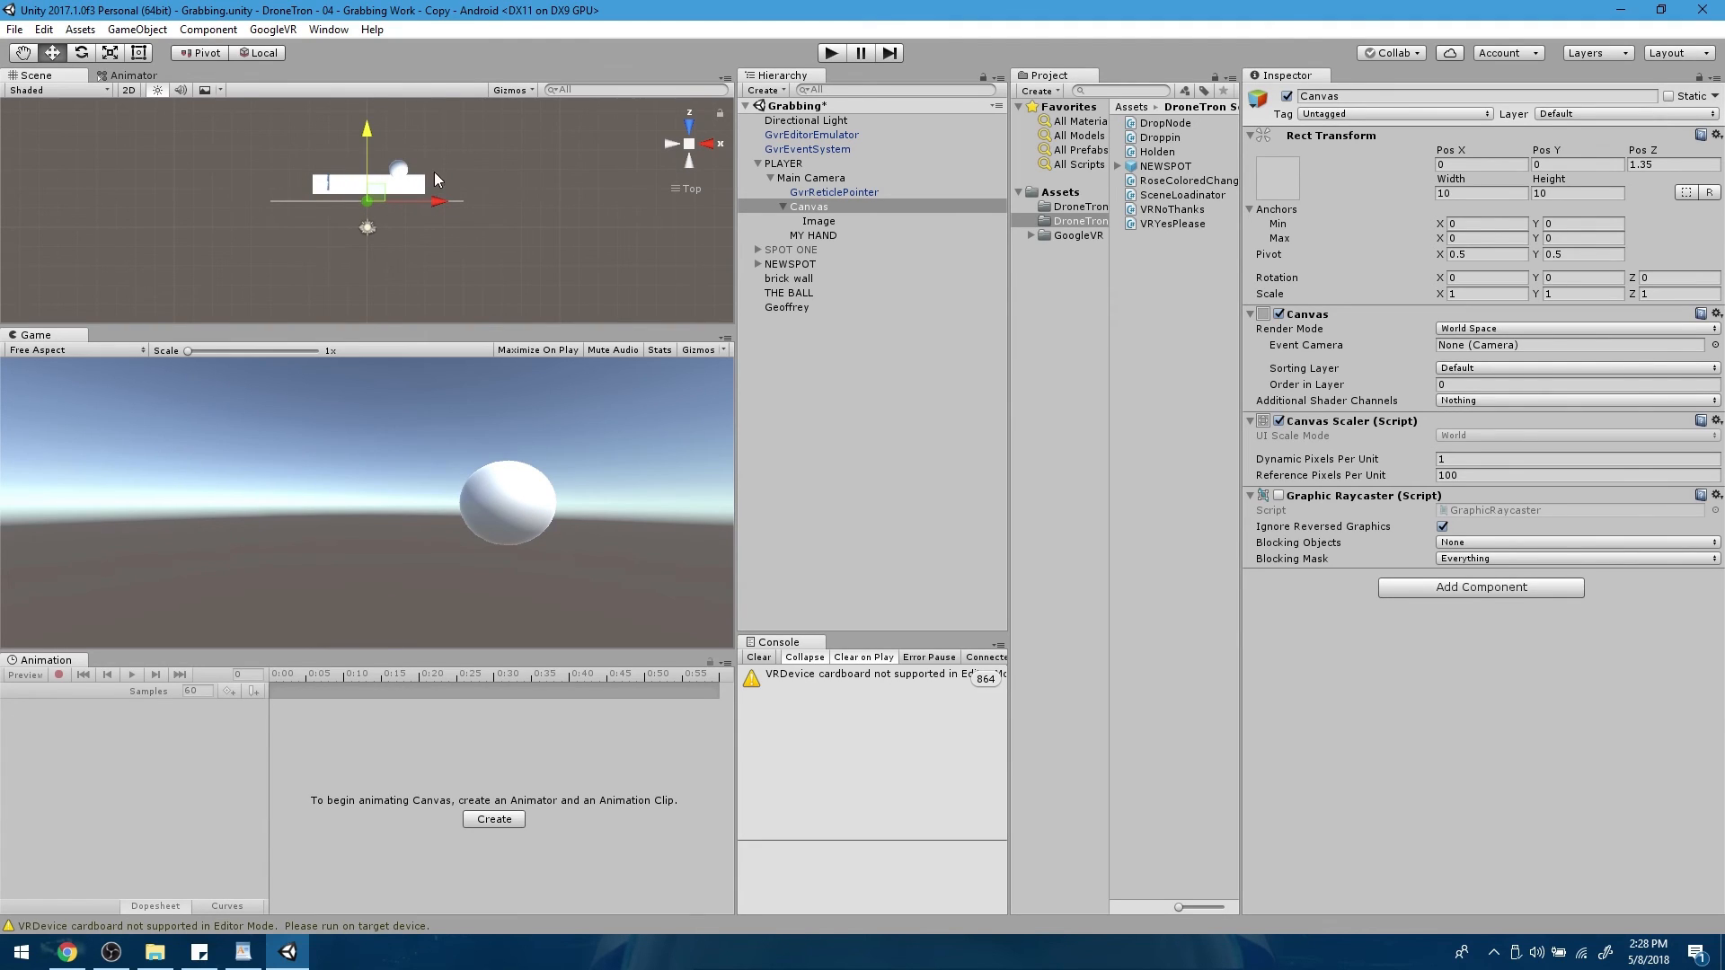
pyautogui.moveTo(364, 144)
pyautogui.mouseDown()
pyautogui.moveTo(367, 76)
pyautogui.moveTo(345, 147)
pyautogui.mouseUp()
# Set the Canvas X and Y scale to 0.2
pyautogui.click(1482, 294)
pyautogui.write('.2')
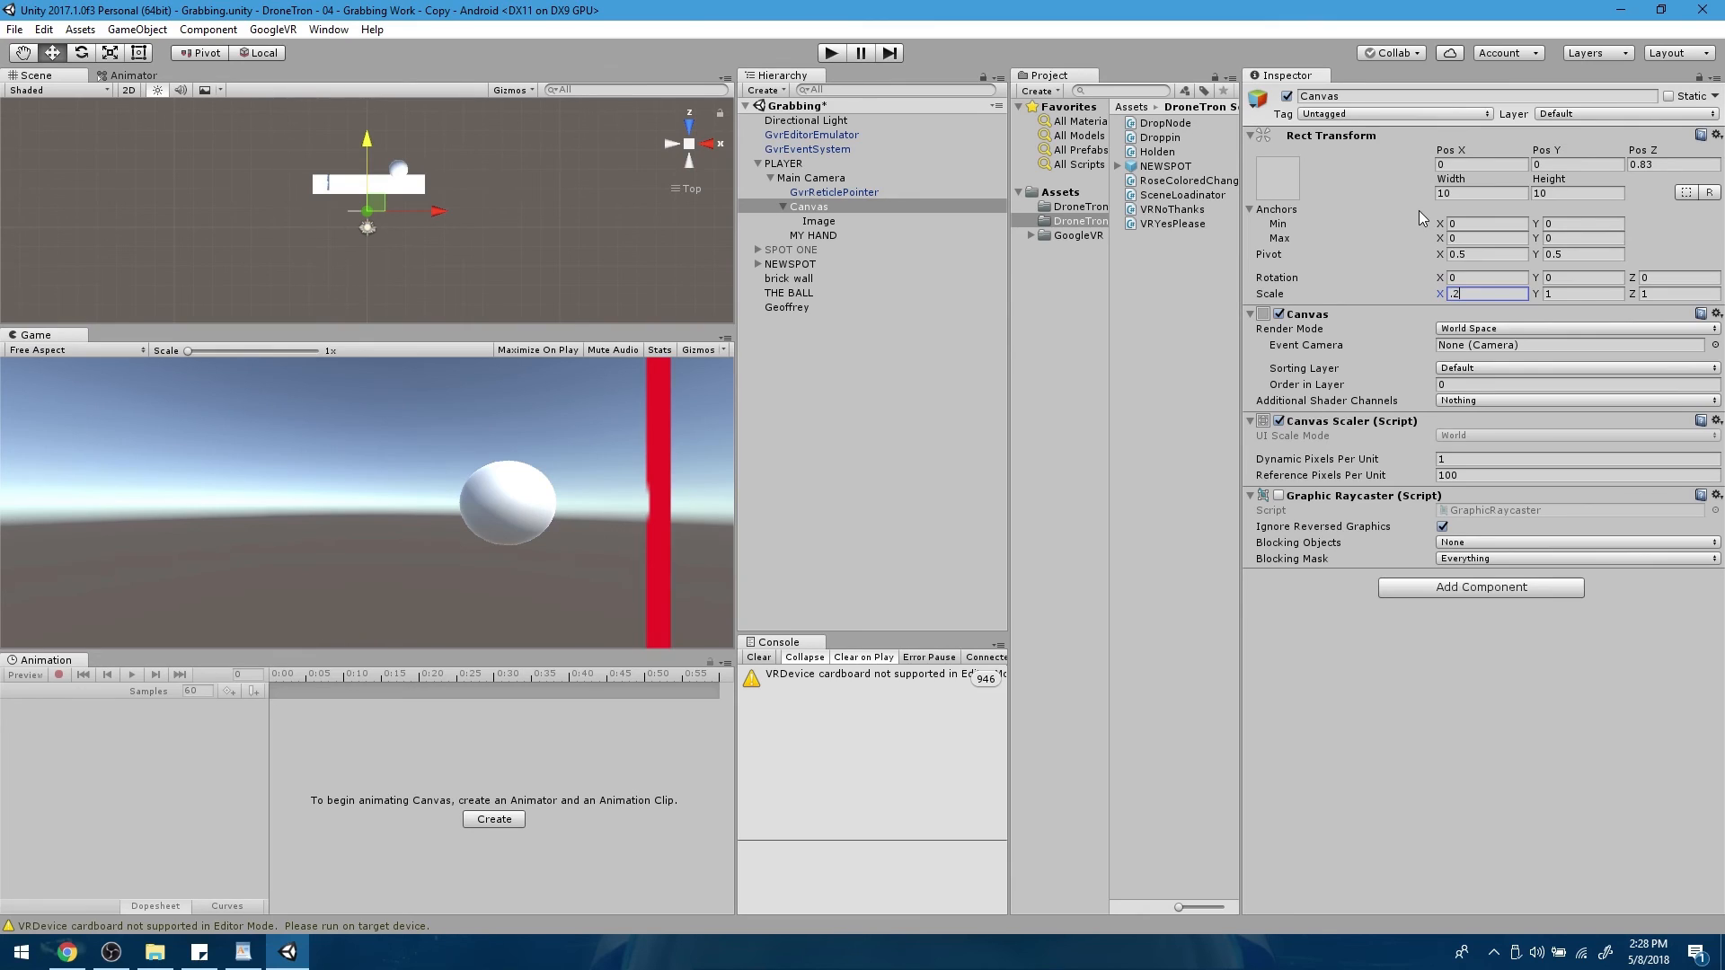
pyautogui.press('Tab')
pyautogui.write('.2')
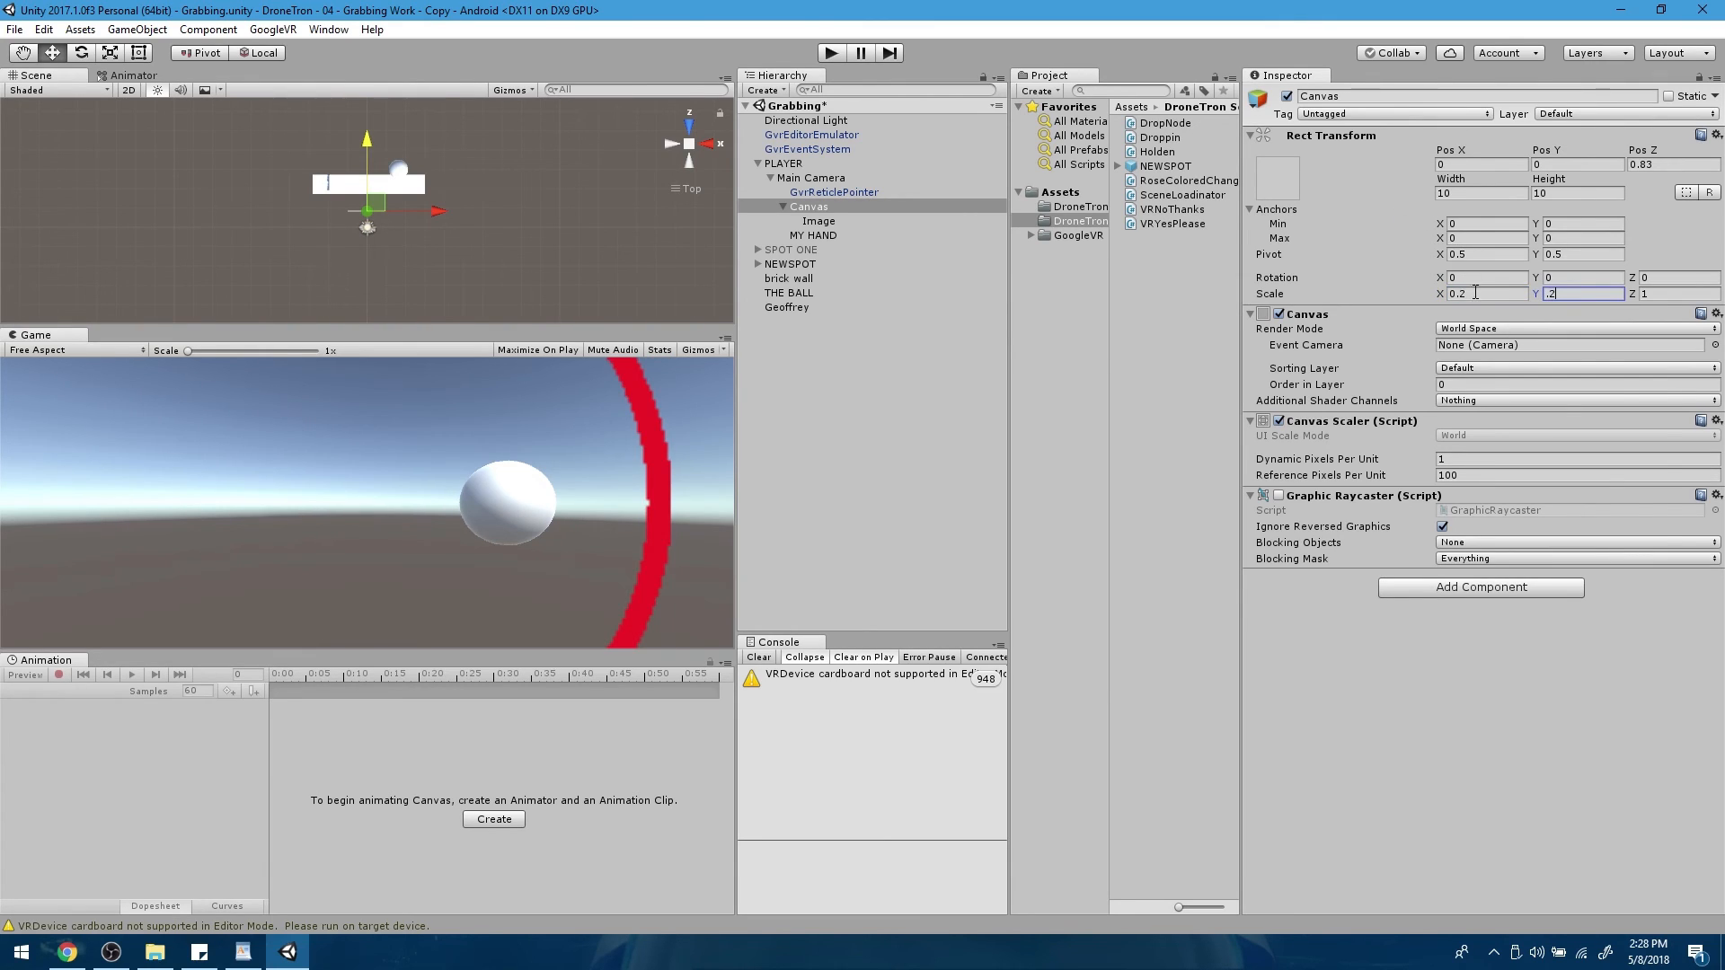
# Reduce the Canvas X and Y scale to 0.1
pyautogui.write('.1')
pyautogui.press('Tab')
pyautogui.write('.1')
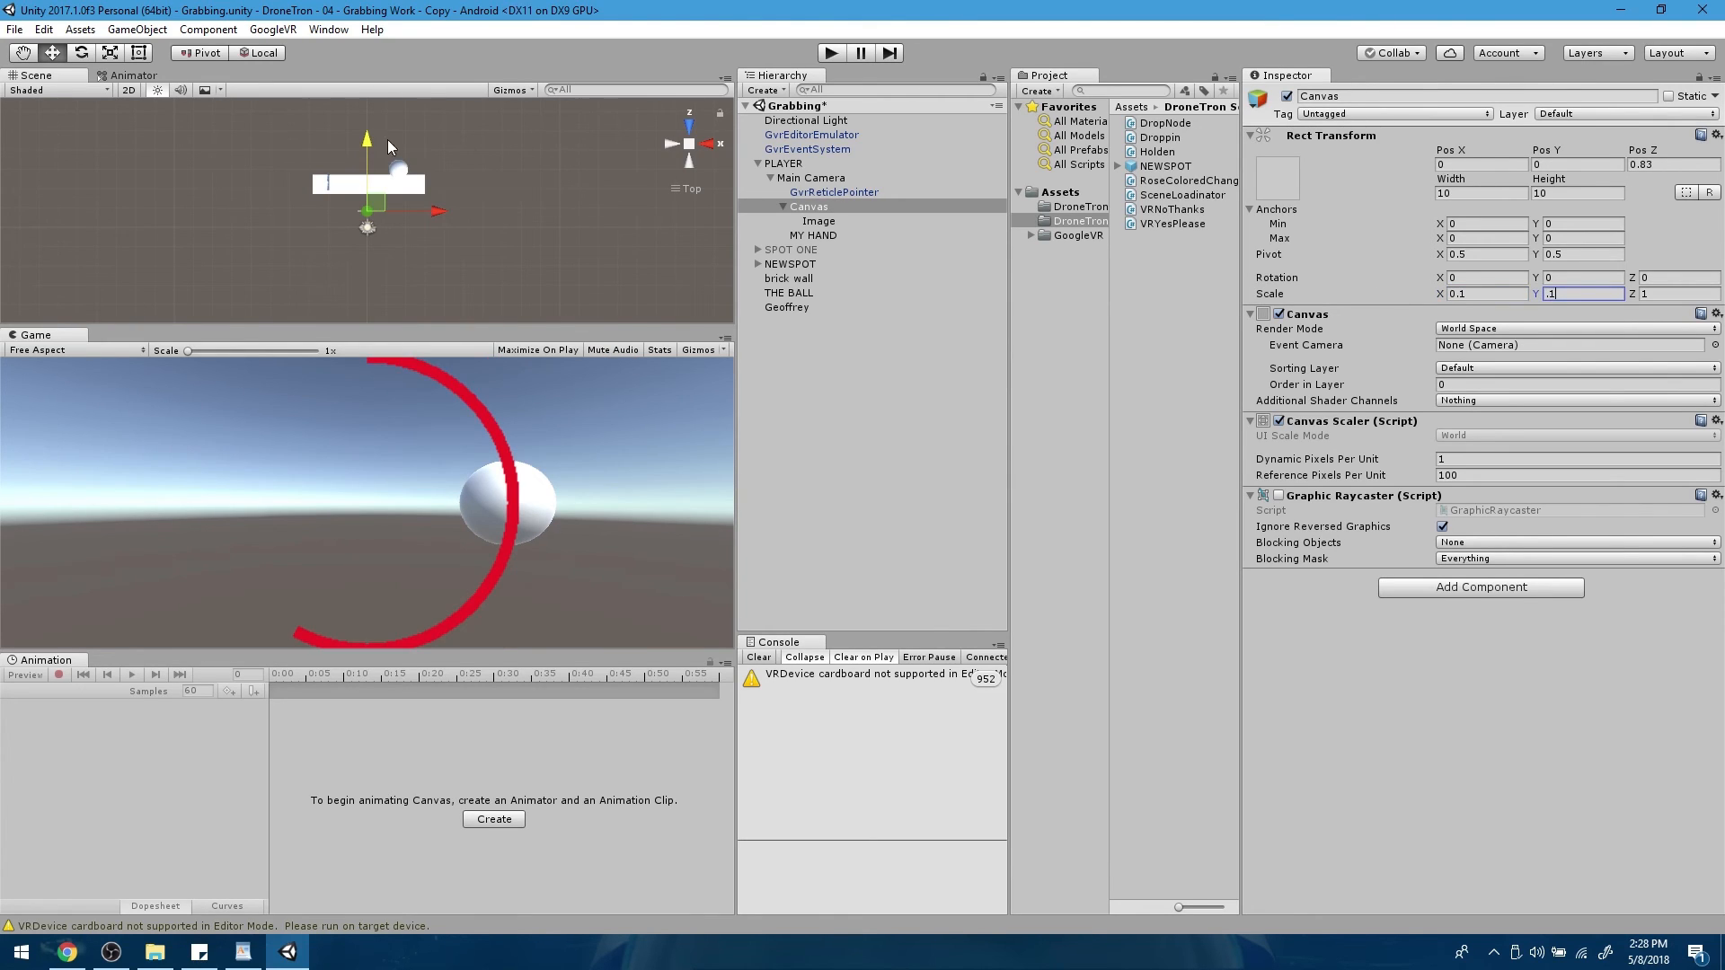
# Set the X and Y scale of the Canvas's child Image to 0.1
pyautogui.click(829, 222)
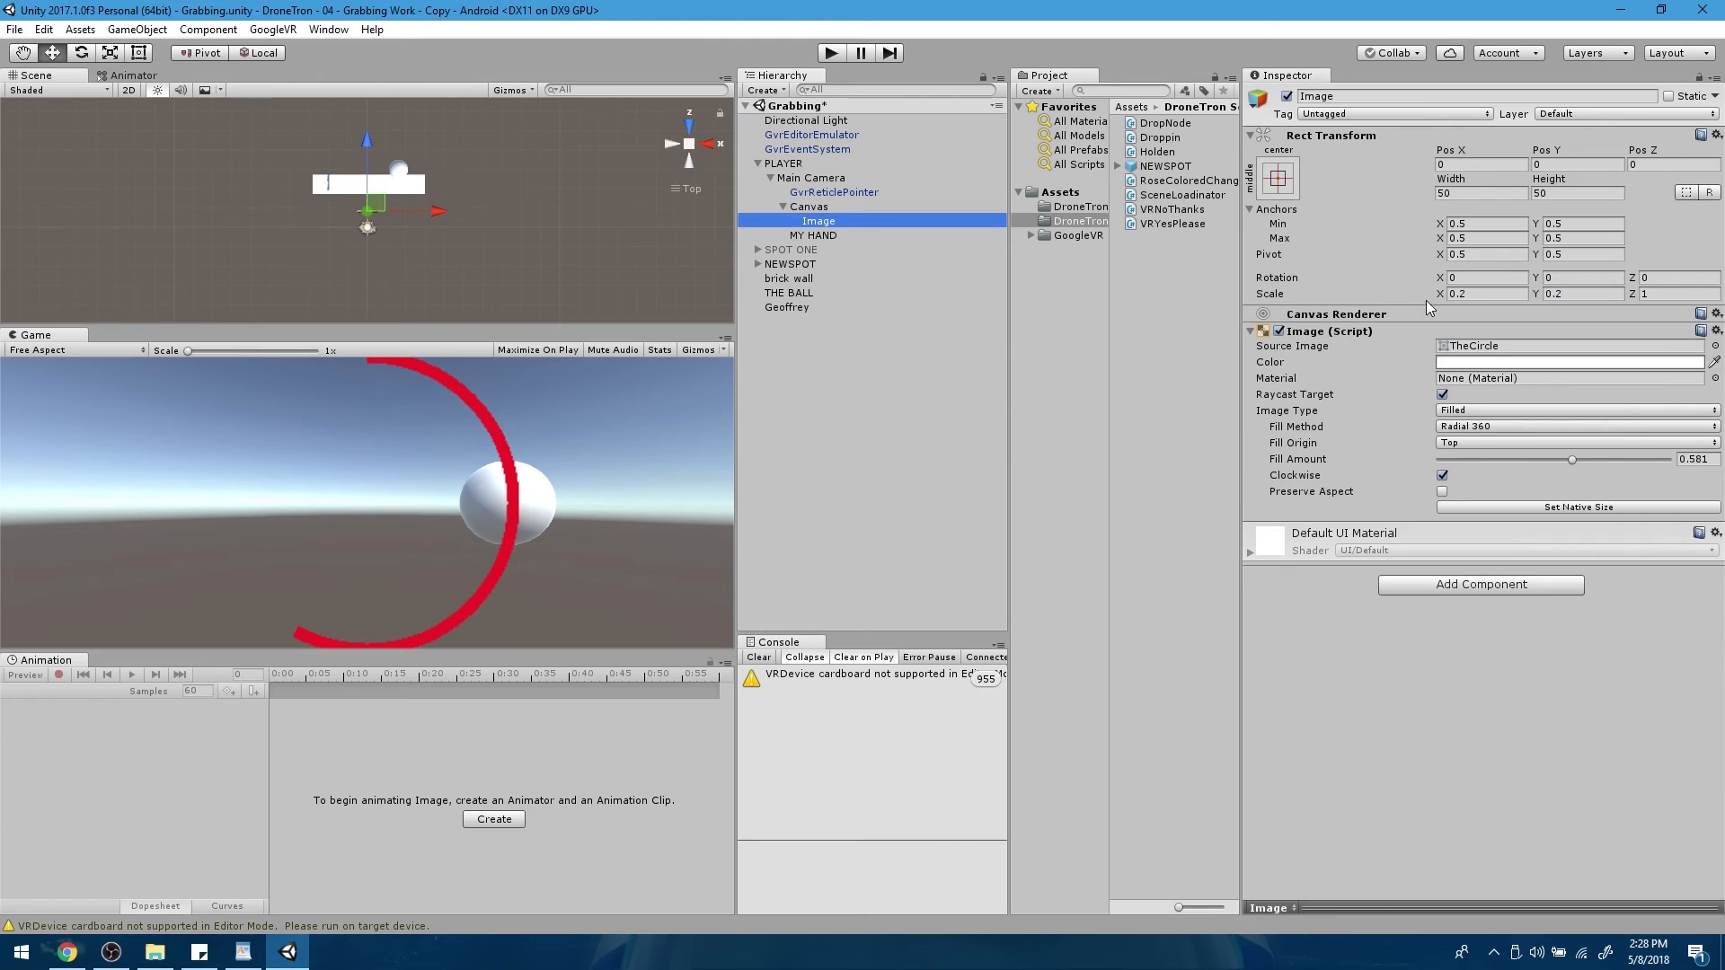
pyautogui.click(1478, 293)
pyautogui.write('.1')
pyautogui.press('Tab')
pyautogui.write('.1')
pyautogui.press('Tab')
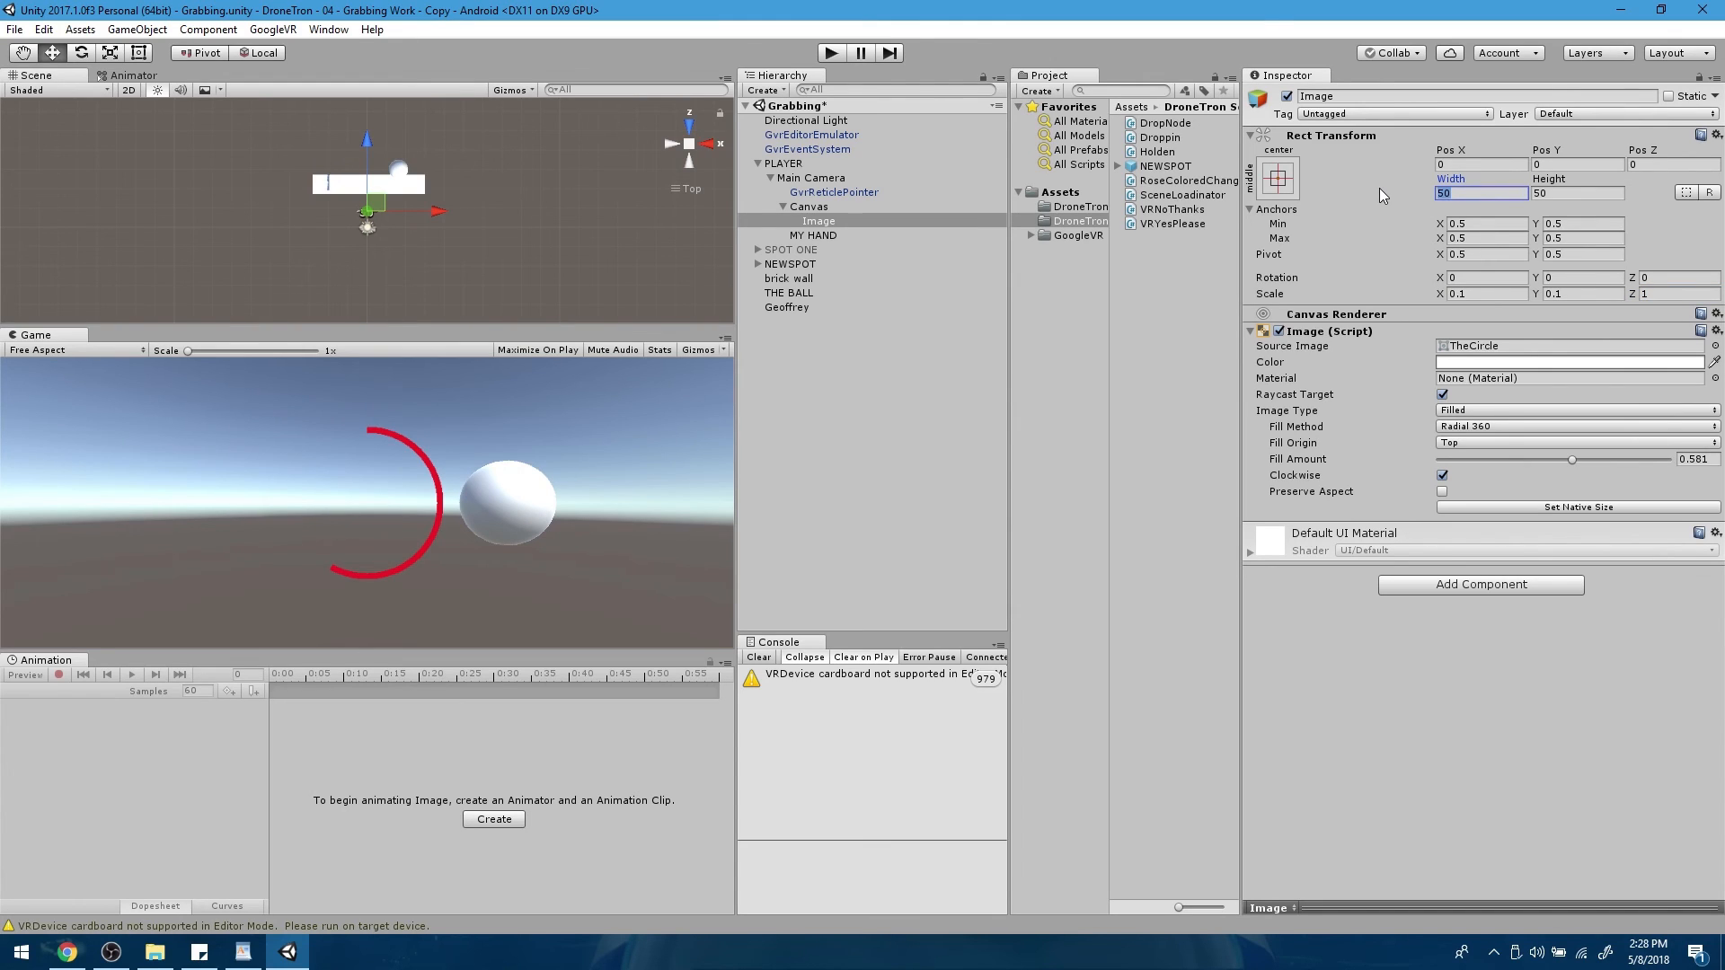
# Set the Image's width and height to 20
pyautogui.write('20')
pyautogui.press('Tab')
pyautogui.write('20')
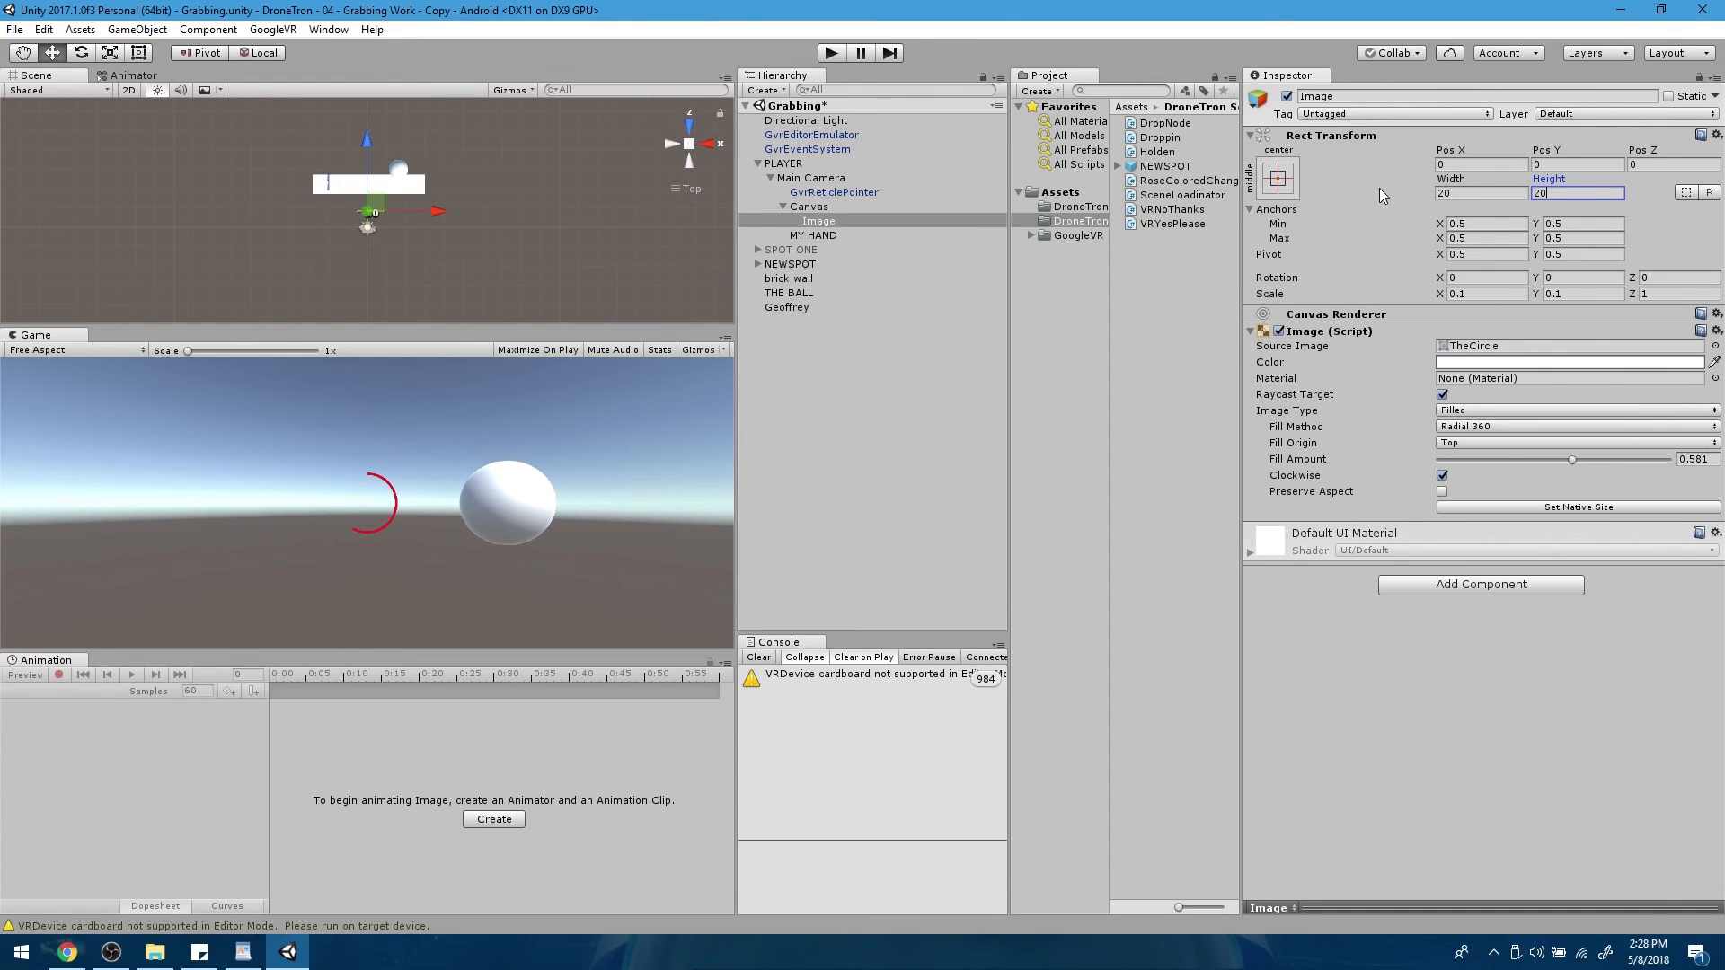
# Set the Image's width and height to 30 and move it along its Z axis to about -0.23
pyautogui.click(1448, 194)
pyautogui.write('30')
pyautogui.press('Tab')
pyautogui.write('30')
pyautogui.moveTo(365, 143); pyautogui.dragTo(365, 147)
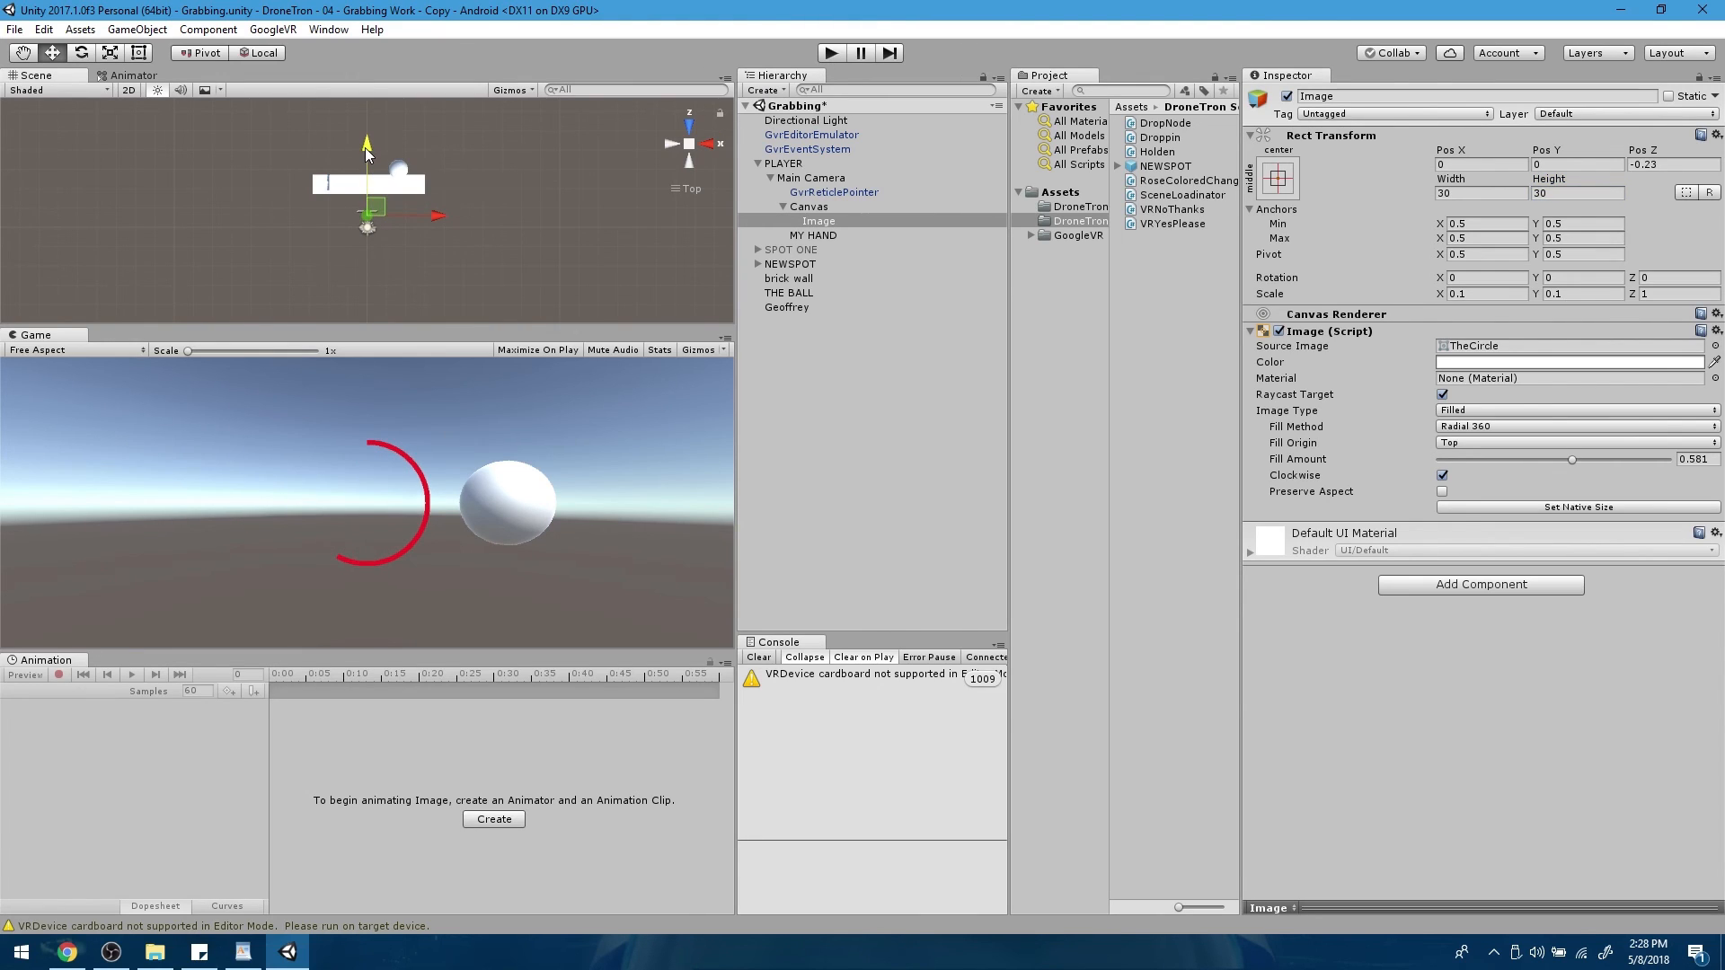
# Play-test the scene, checking how the Canvas and Image follow the camera in the top view, and stop playback
pyautogui.click(832, 54)
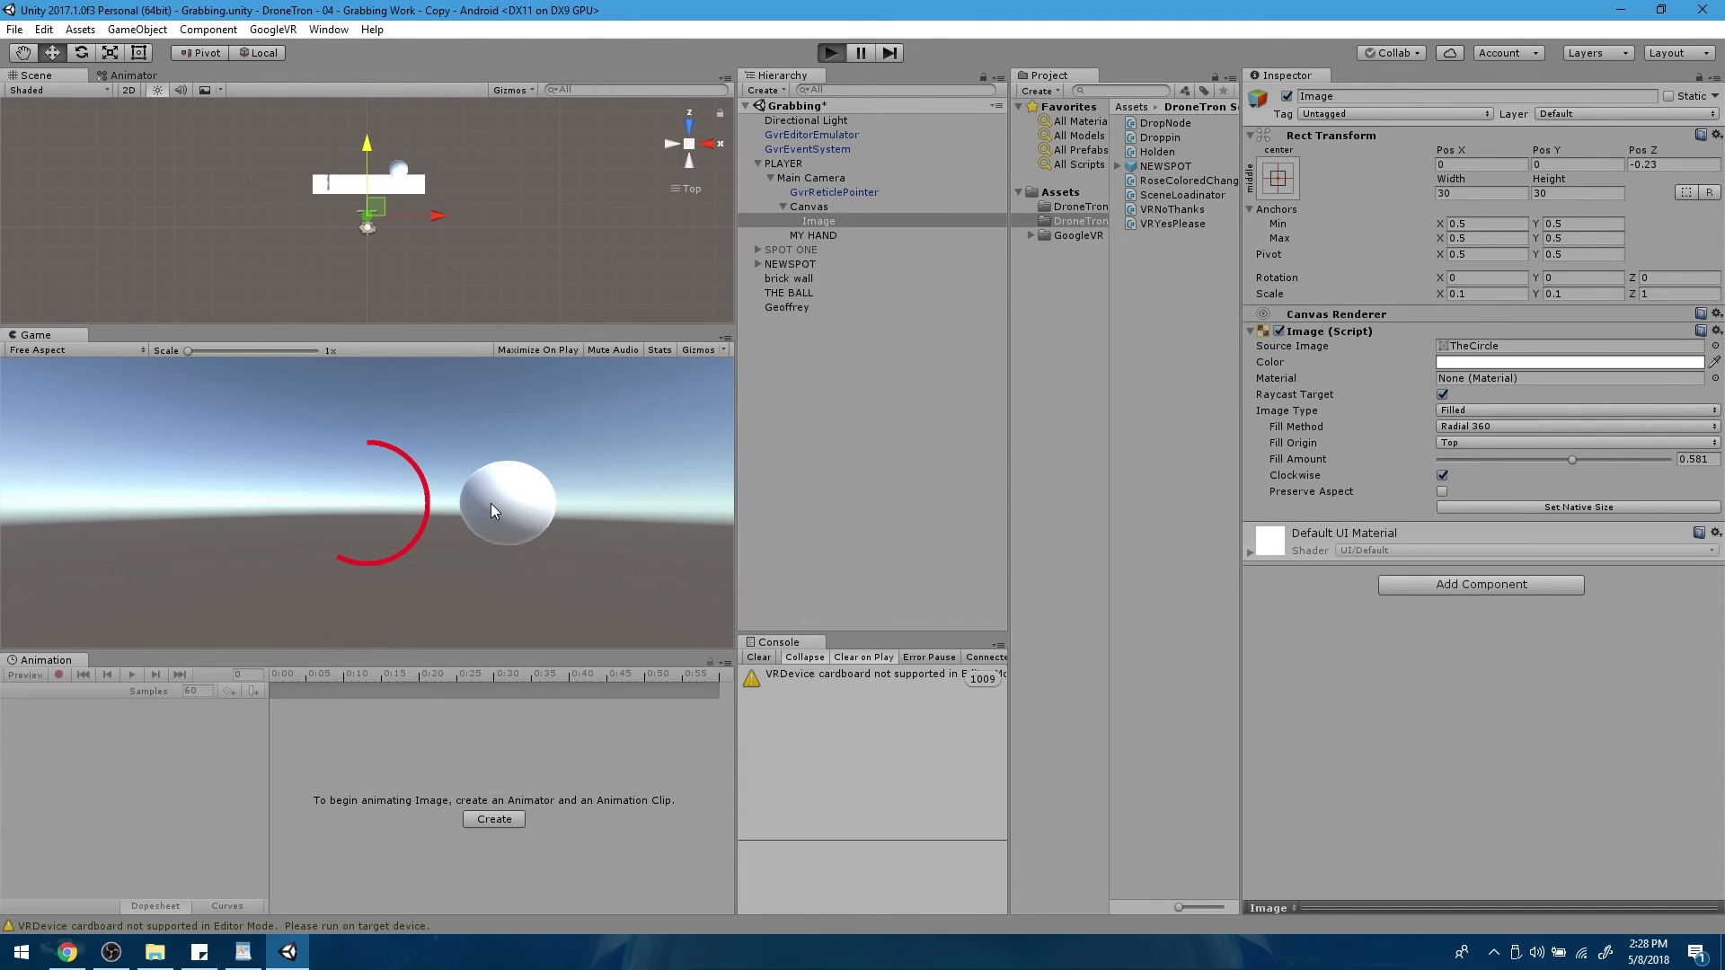
pyautogui.press('alt')
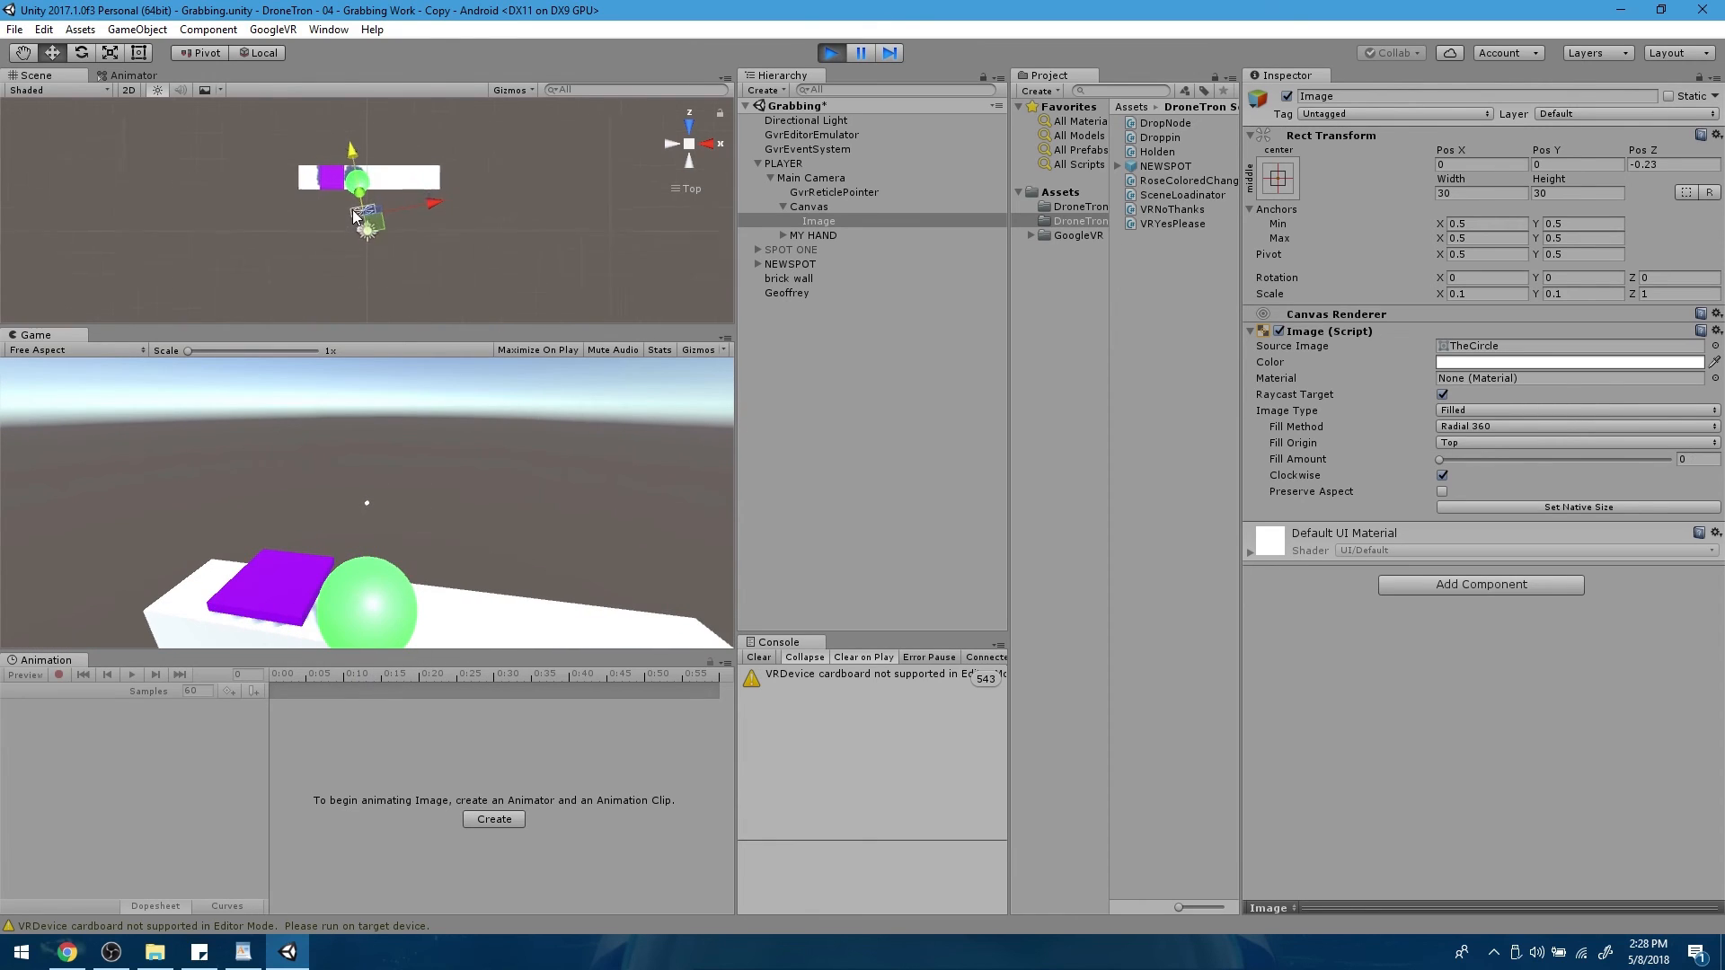
pyautogui.scroll(5, 354, 215)
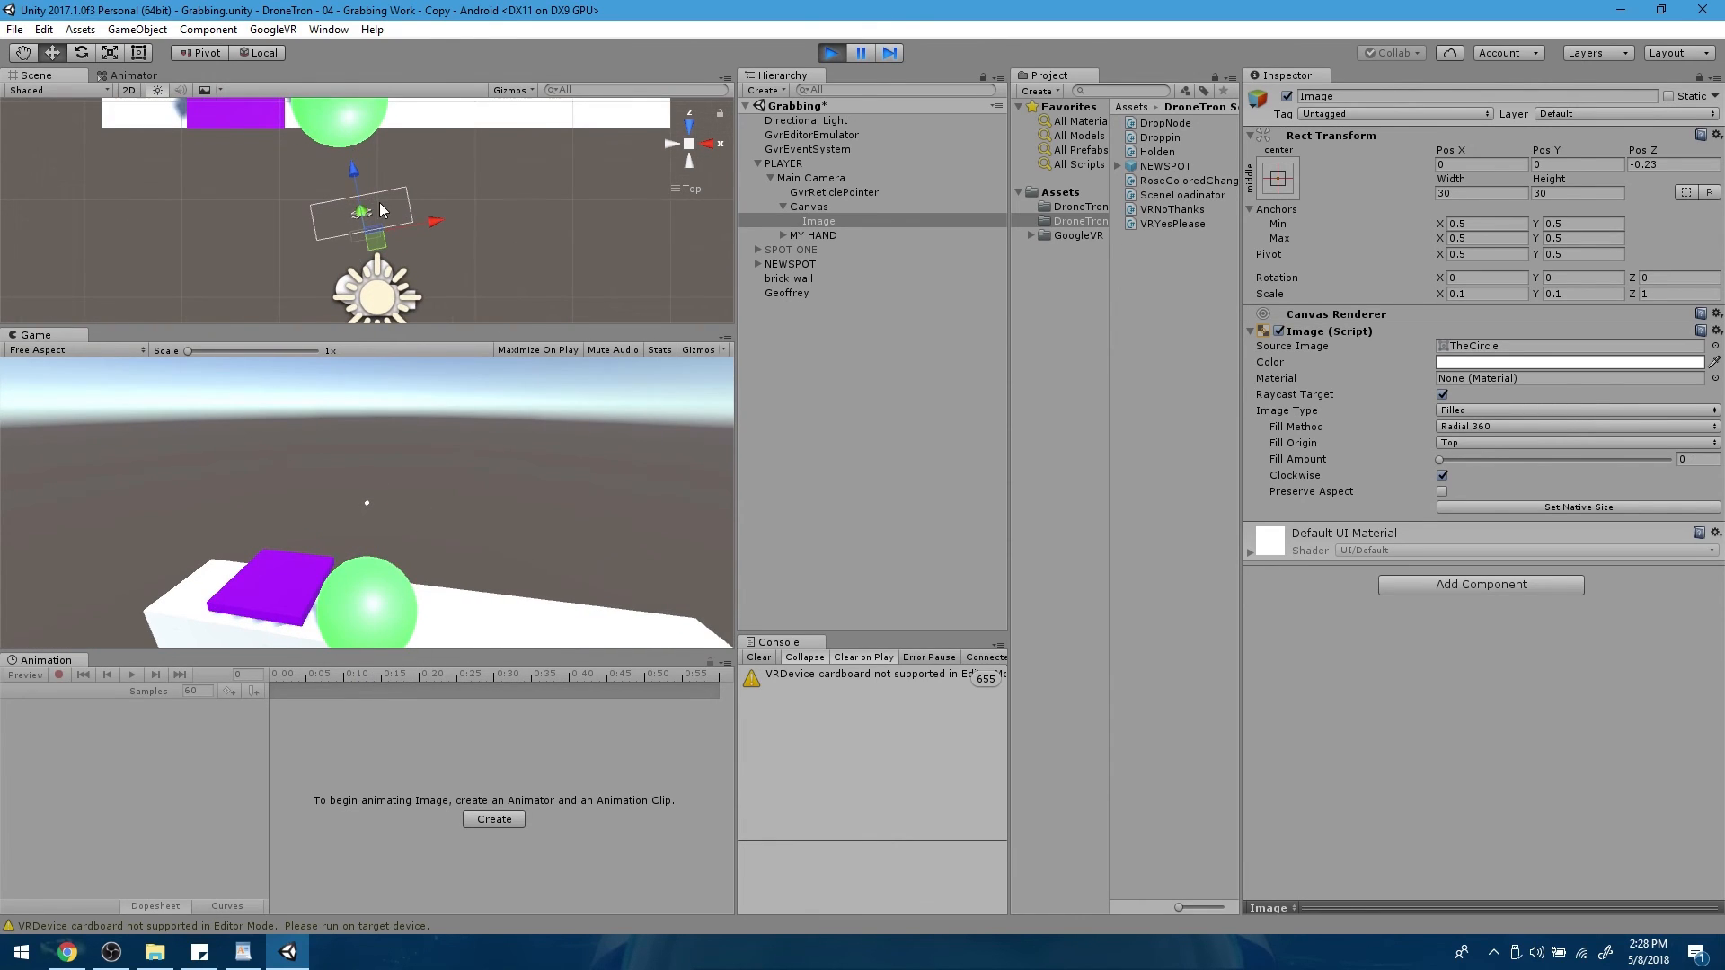
pyautogui.scroll(2, 378, 208)
pyautogui.scroll(-3, 427, 235)
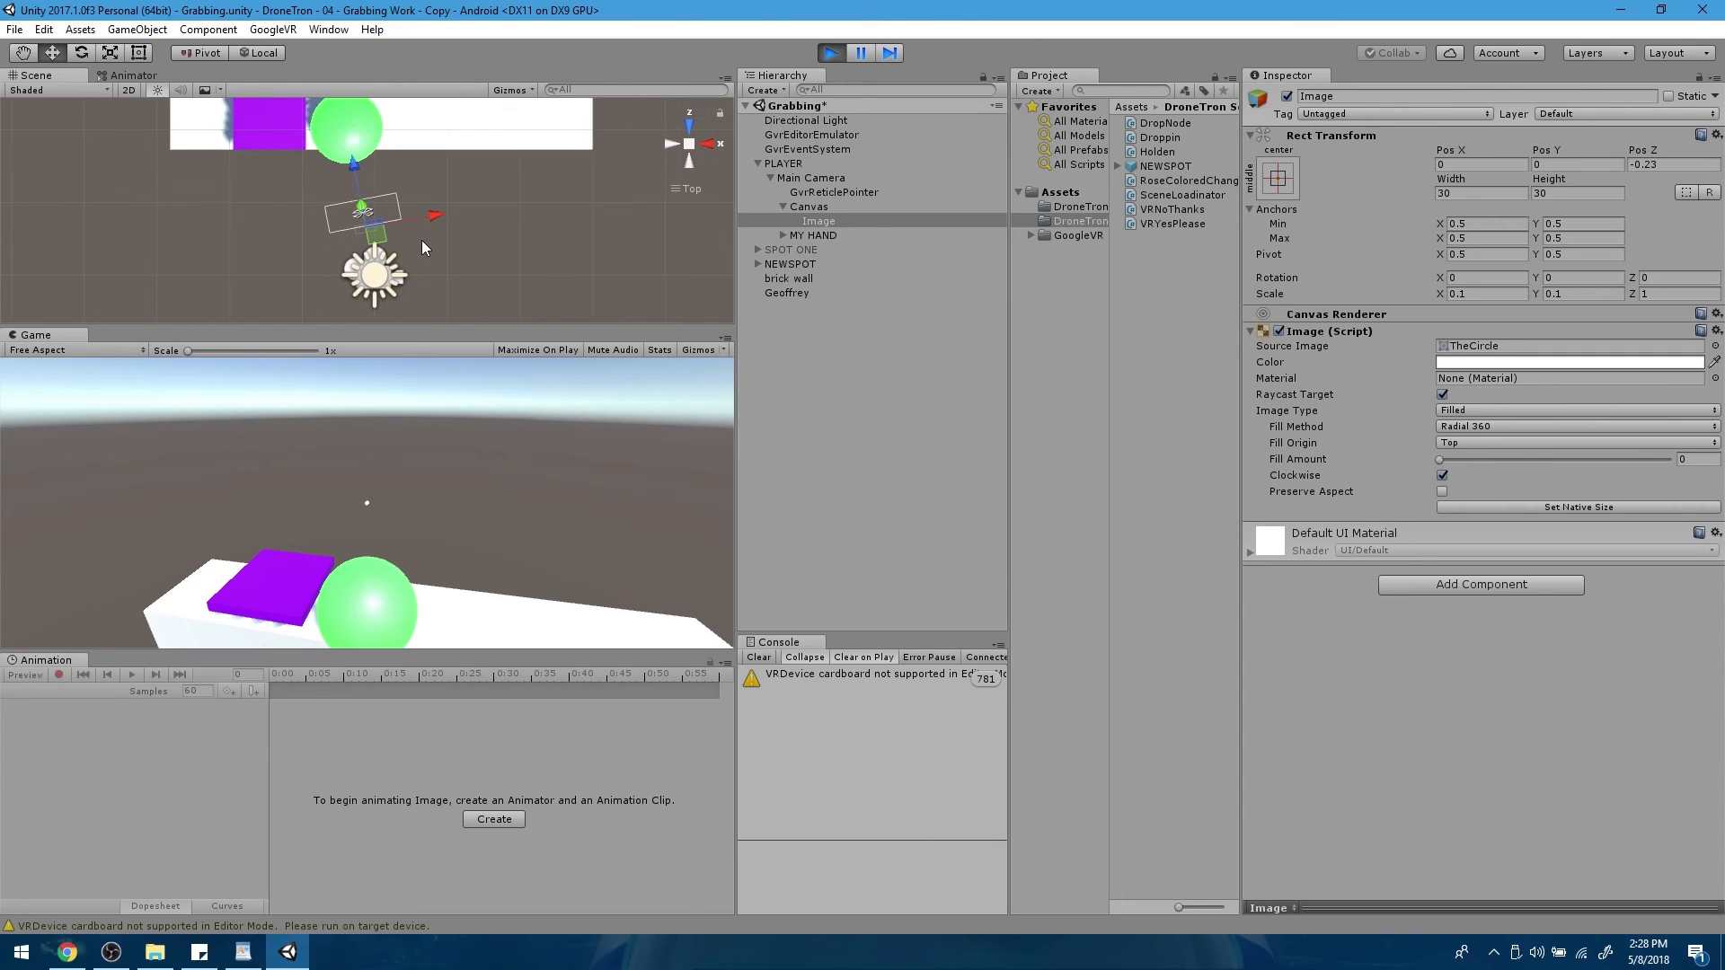
pyautogui.press('alt')
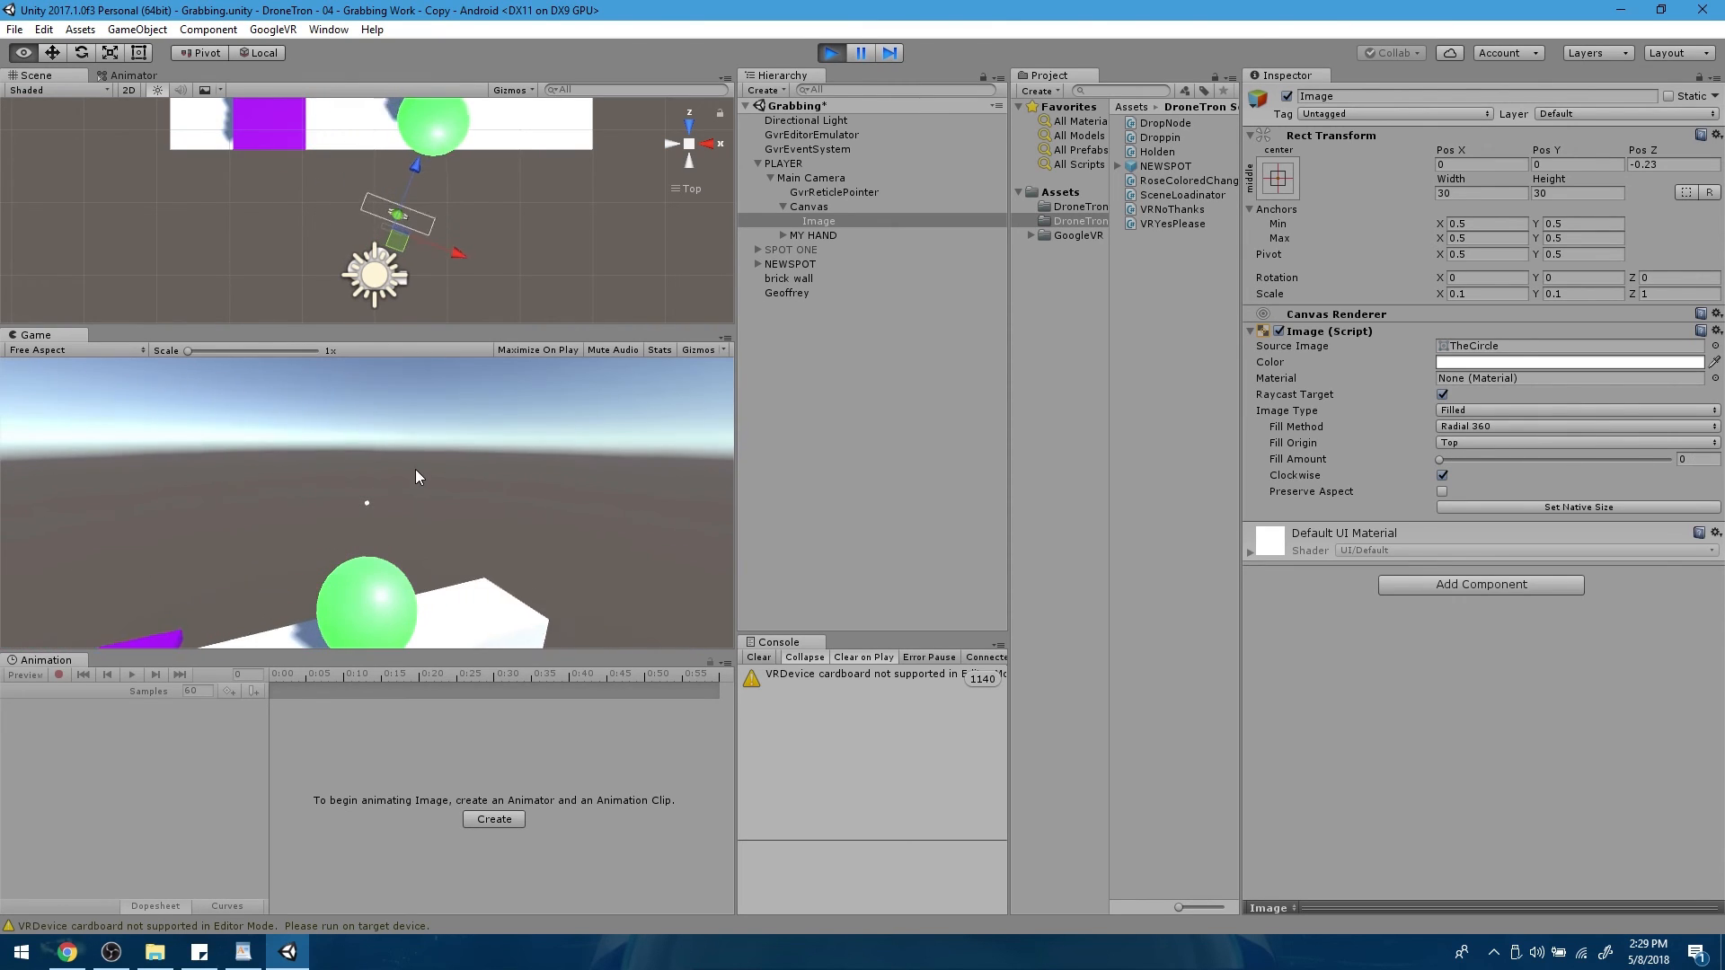
pyautogui.click(830, 53)
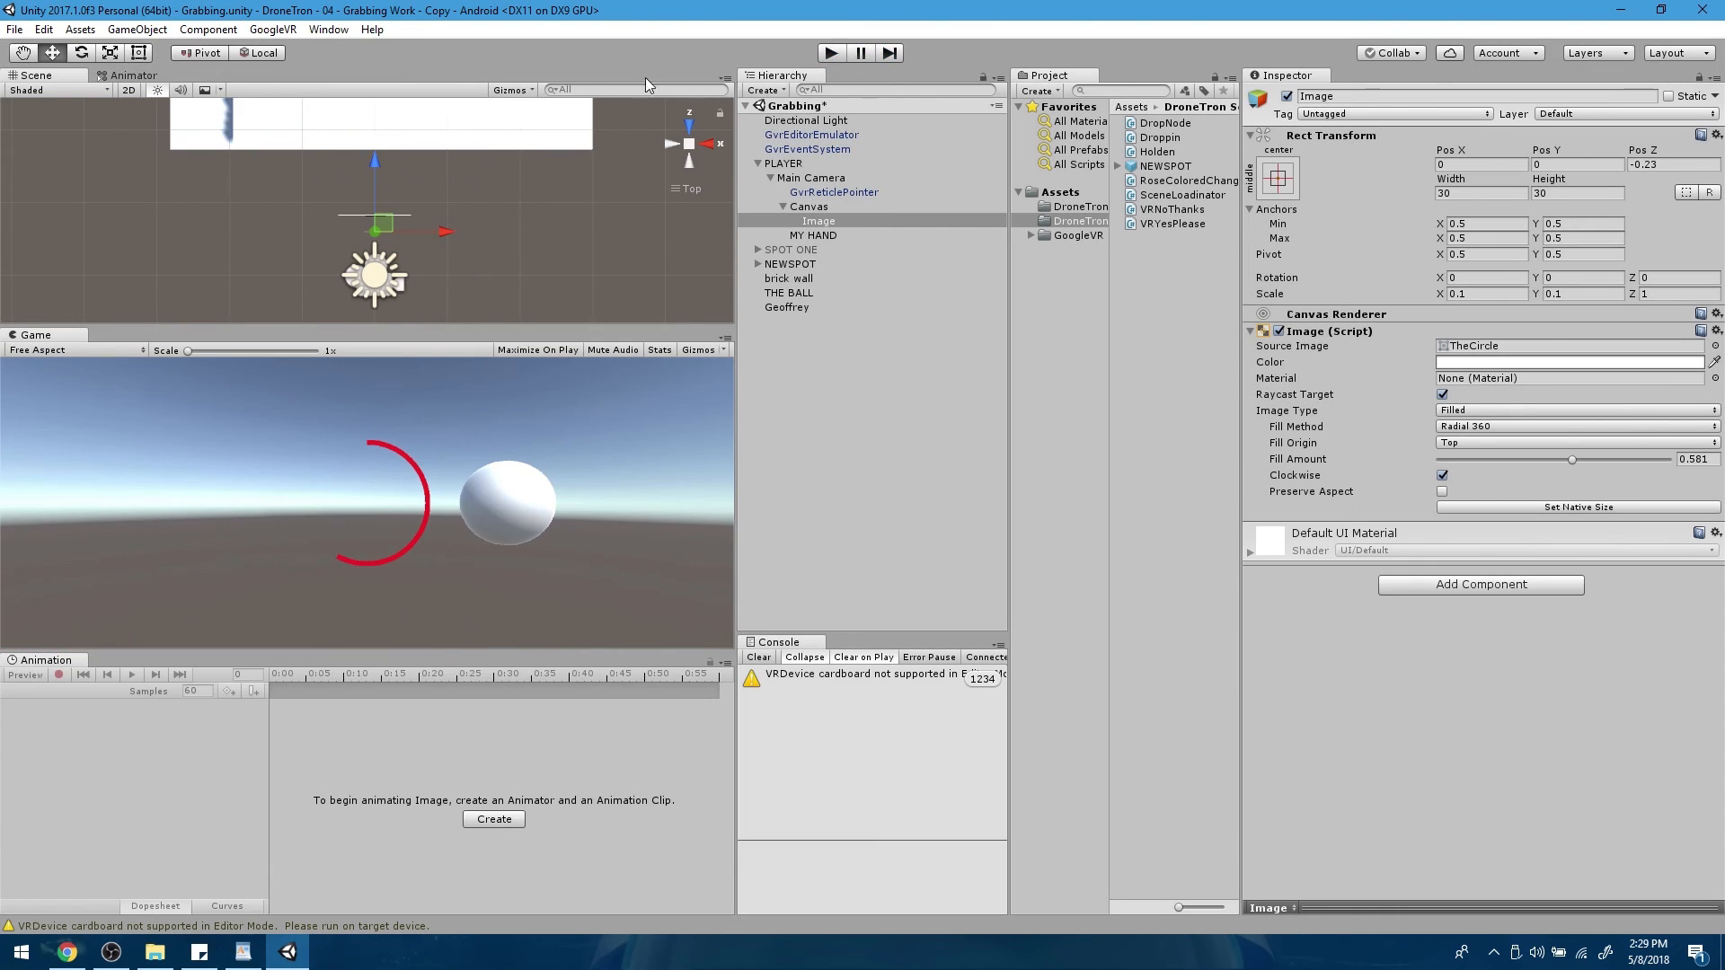
# Open the MainMenu scene from the Assets folder, saving the changes to the Grabbing scene
pyautogui.click(1063, 192)
pyautogui.doubleClick(1160, 210)
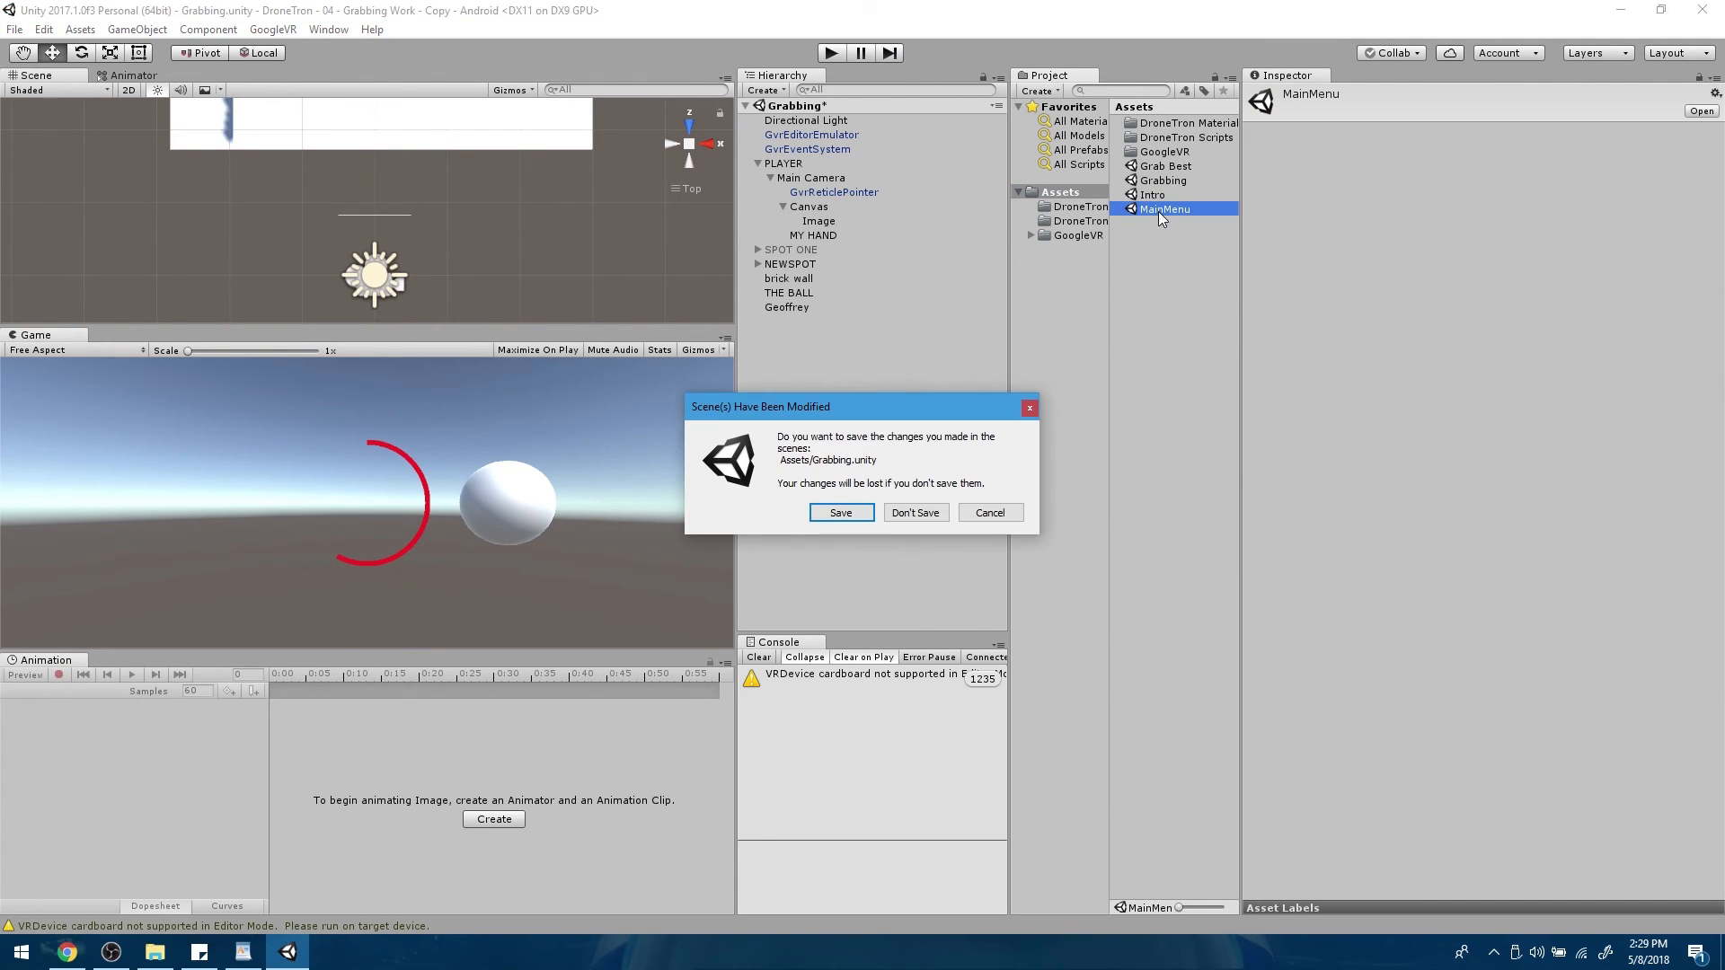
pyautogui.click(843, 512)
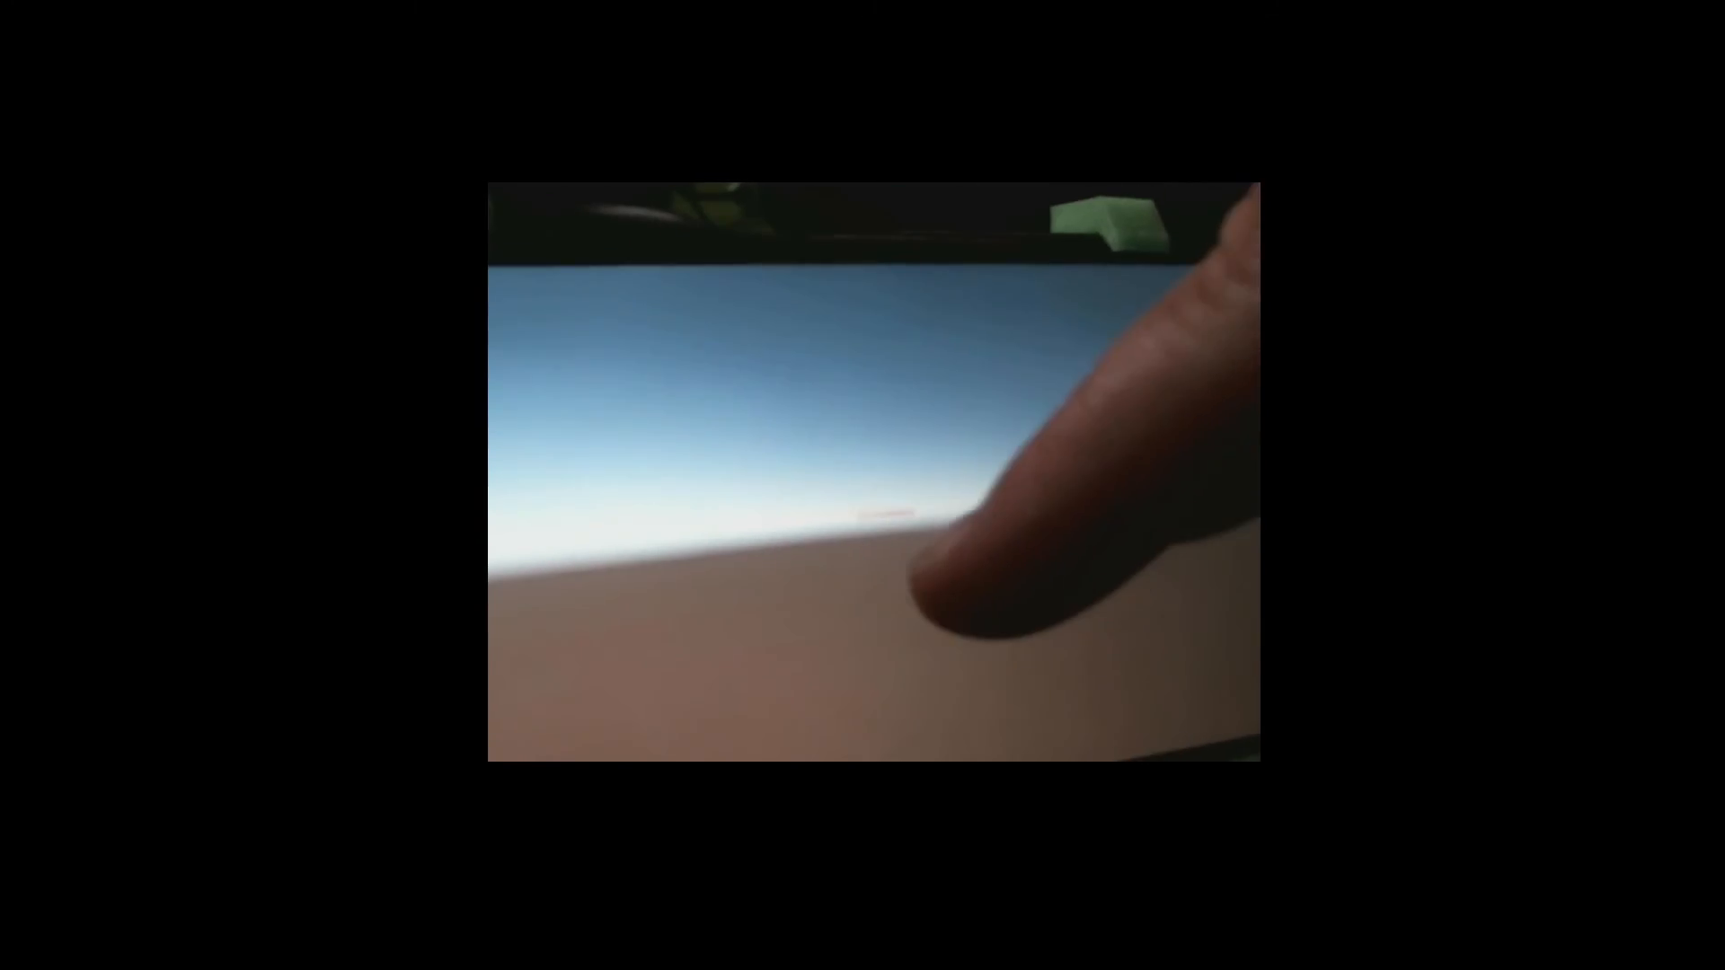
# Set the MainMenu Canvas's UI Scale Mode to Scale With Screen Size, saving the scene while switching back to Grabbing
pyautogui.click(793, 178)
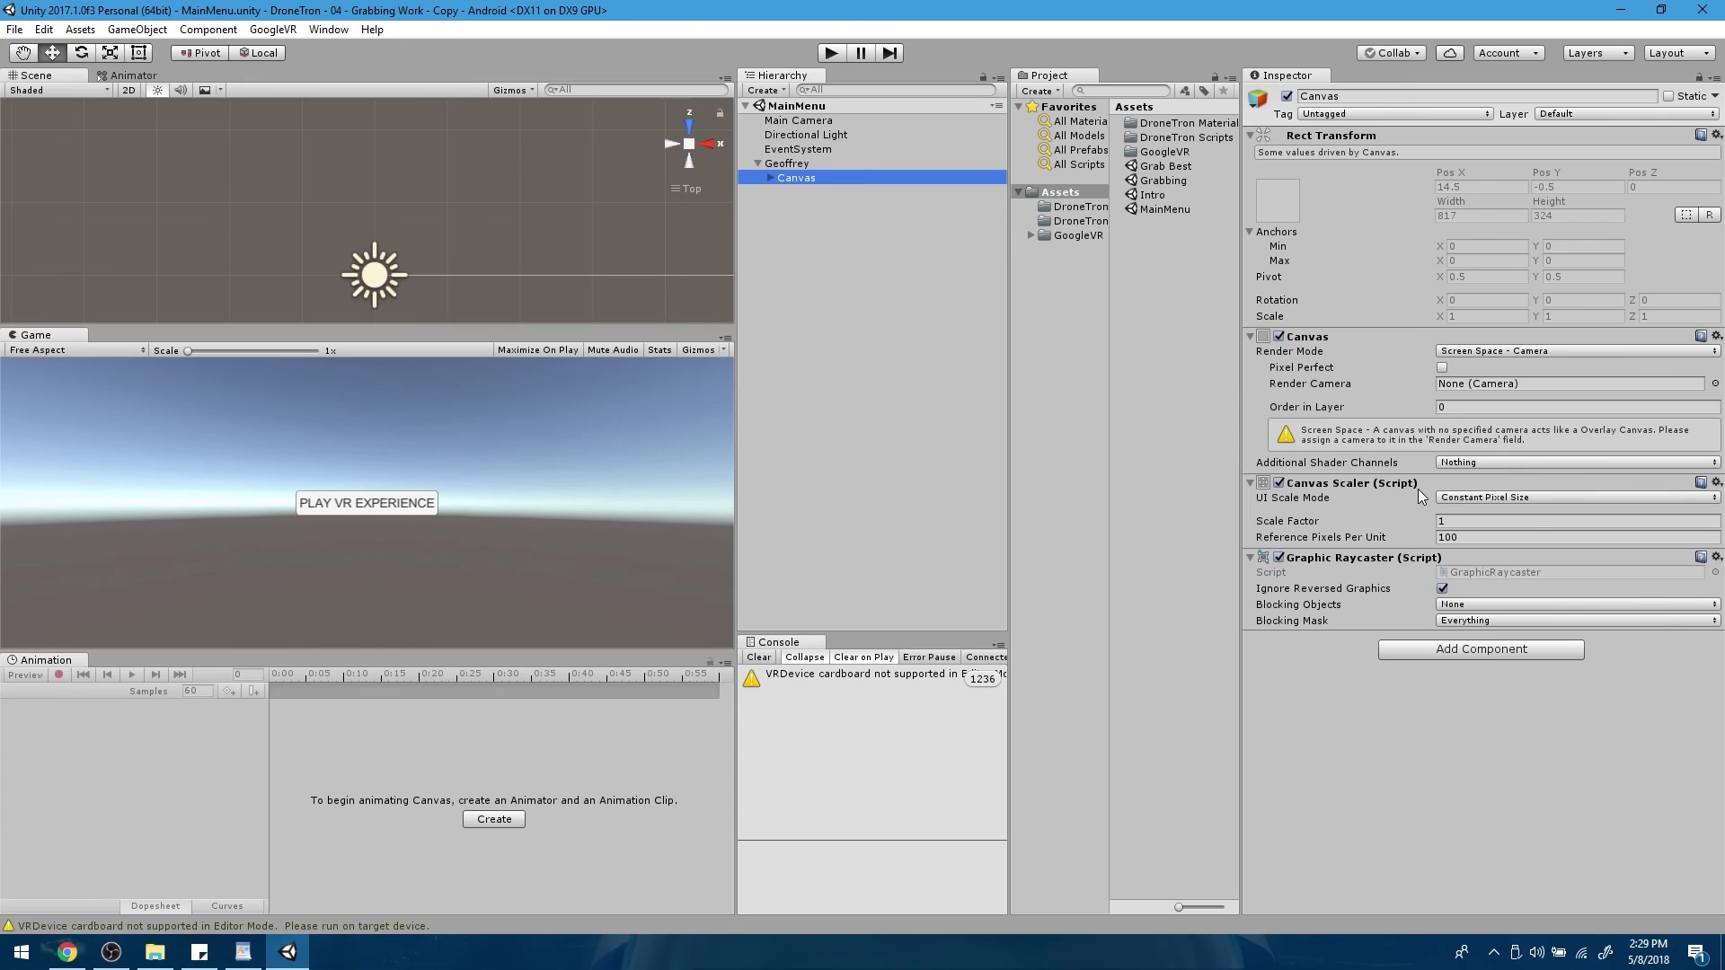
pyautogui.click(1482, 499)
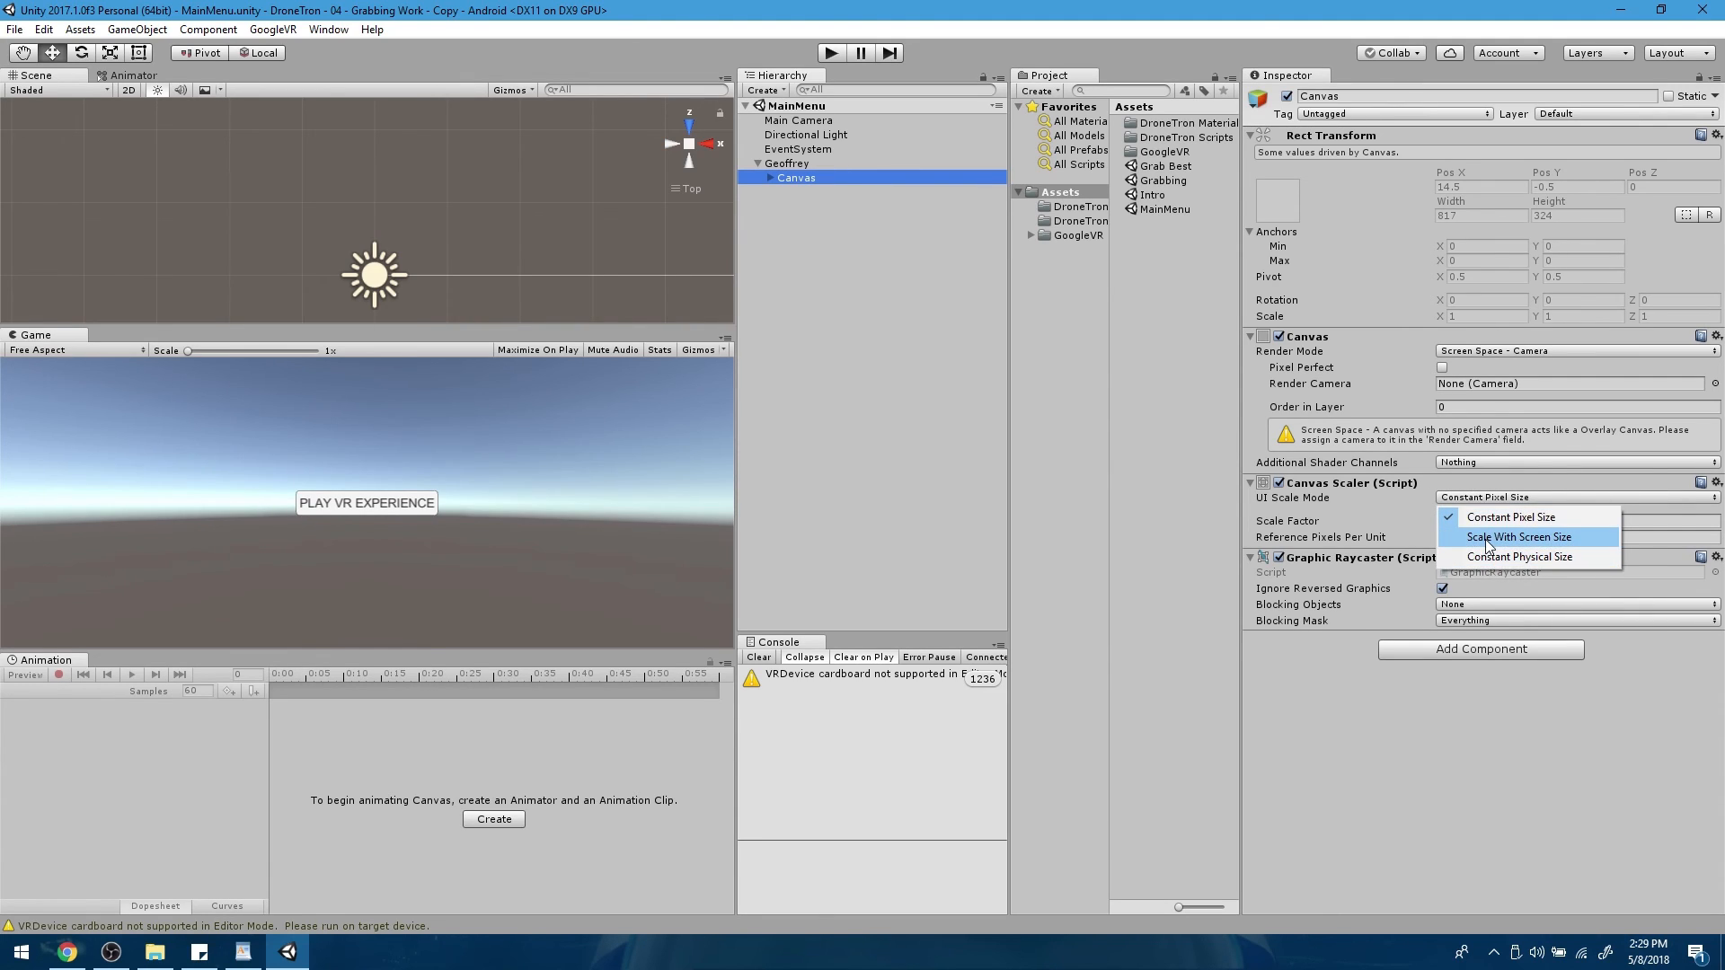
pyautogui.click(1485, 539)
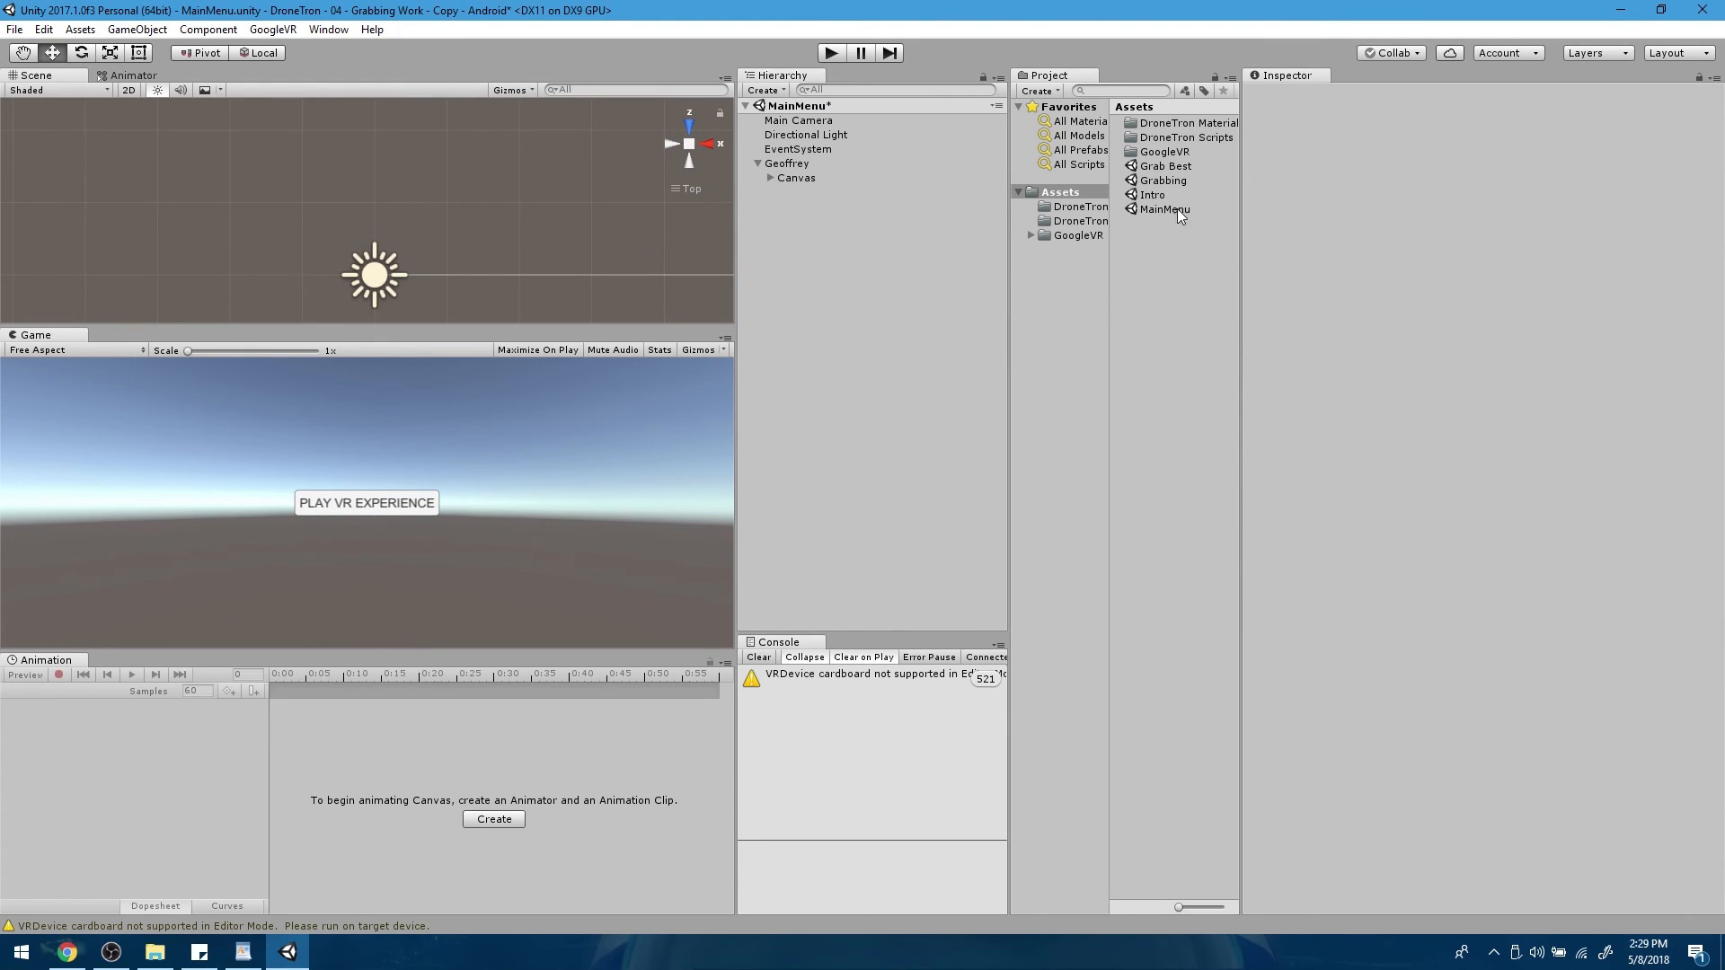
pyautogui.doubleClick(1147, 181)
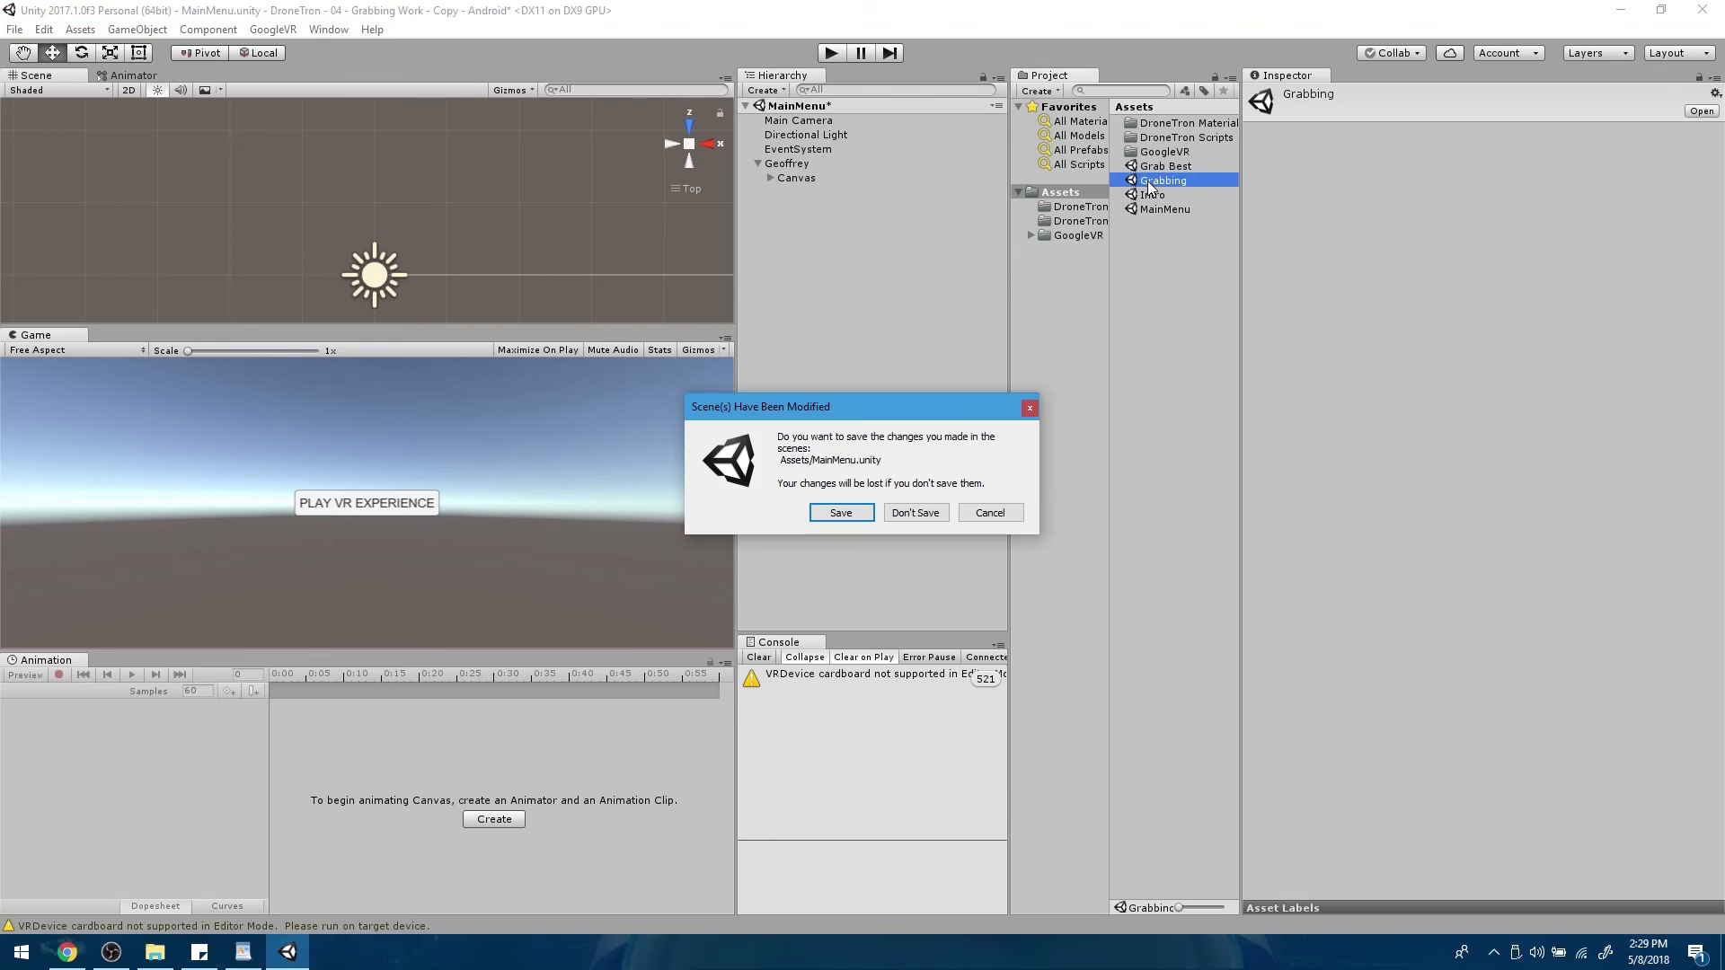
pyautogui.click(845, 514)
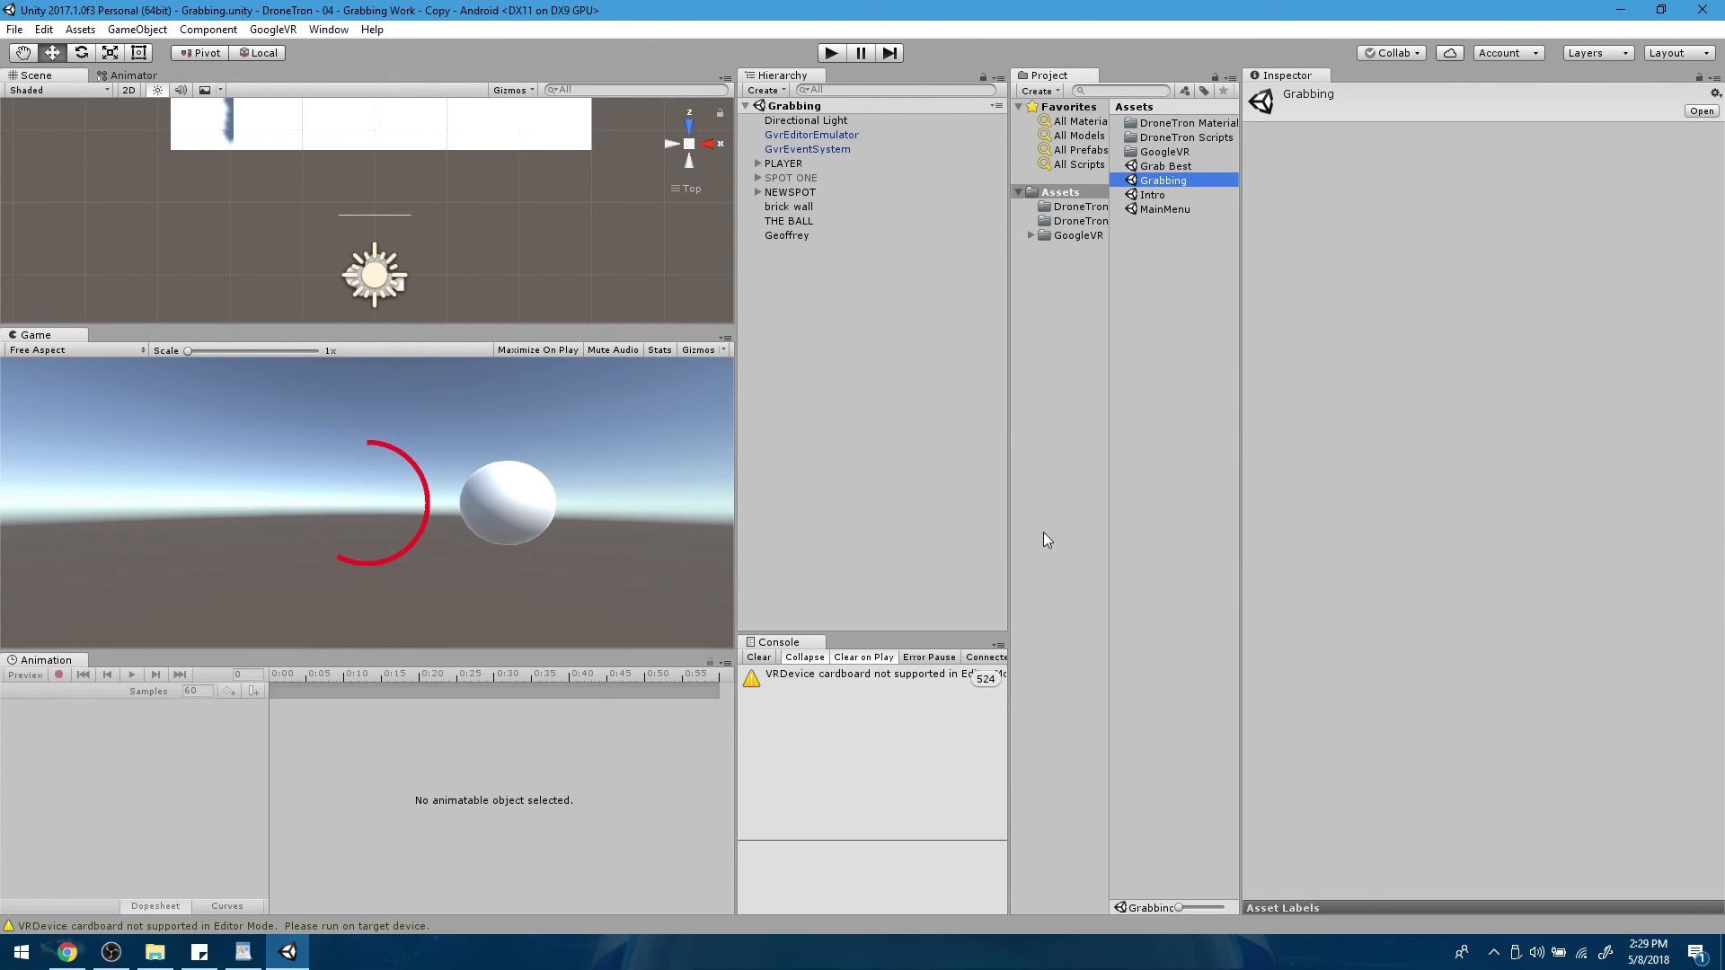
# Set the Fill Amount of the Image in the Main Camera's Canvas to 0
pyautogui.click(758, 164)
pyautogui.click(770, 178)
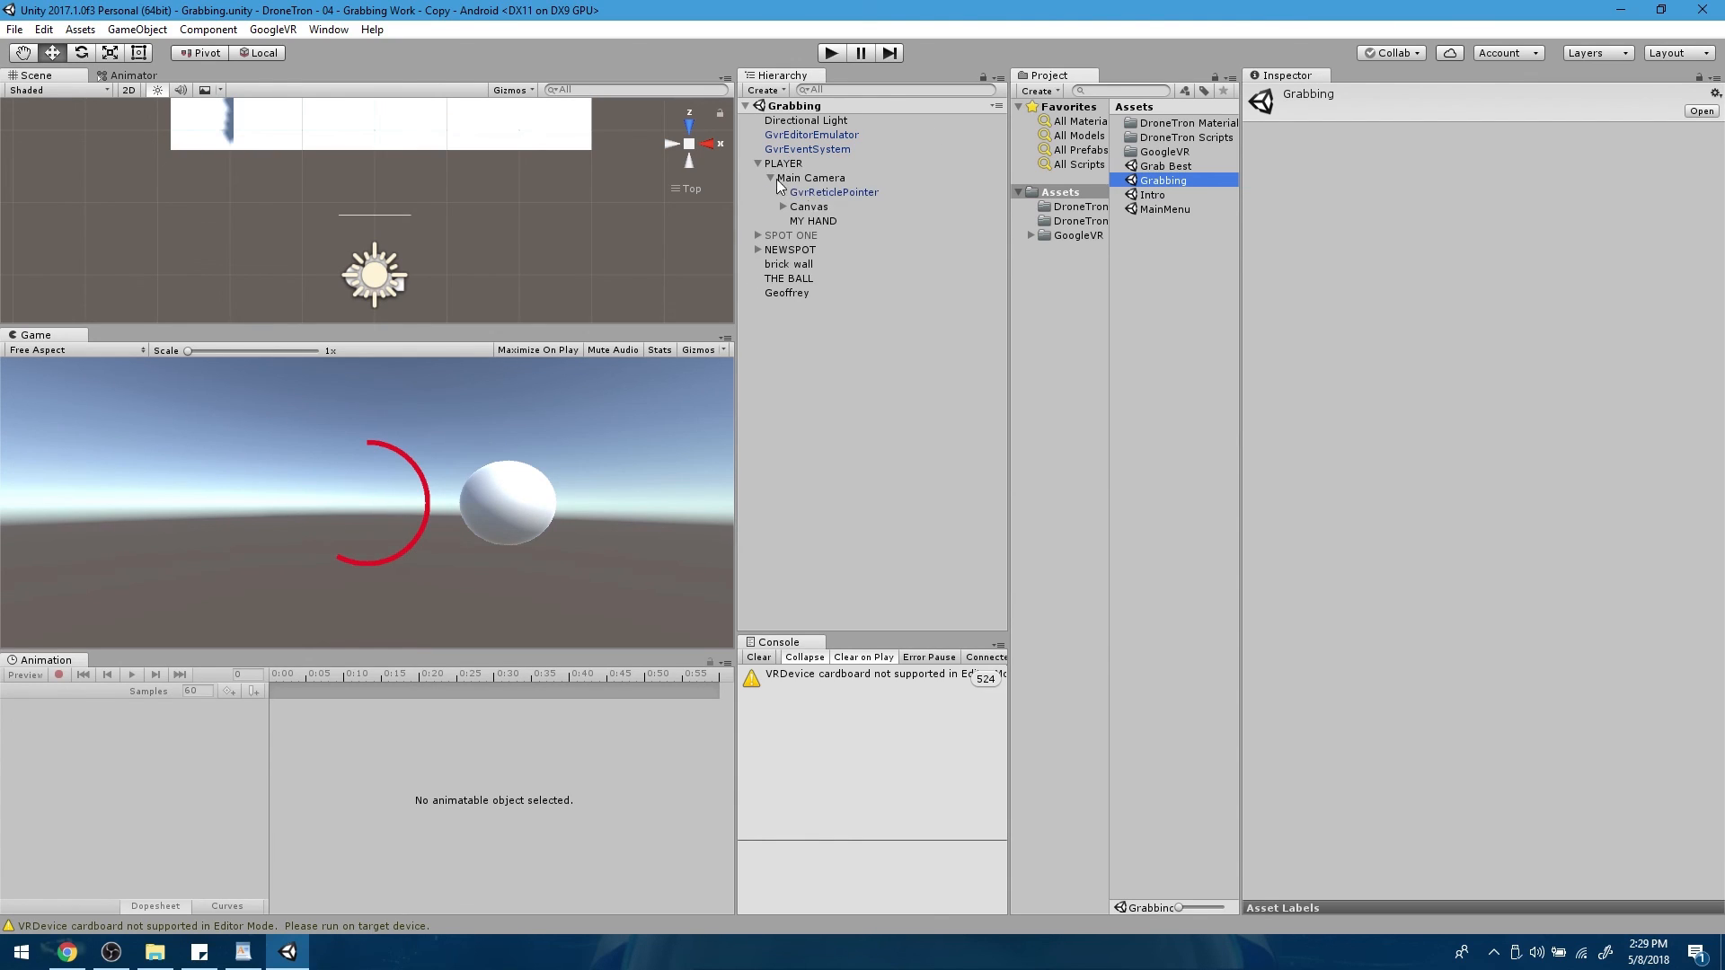
pyautogui.click(783, 207)
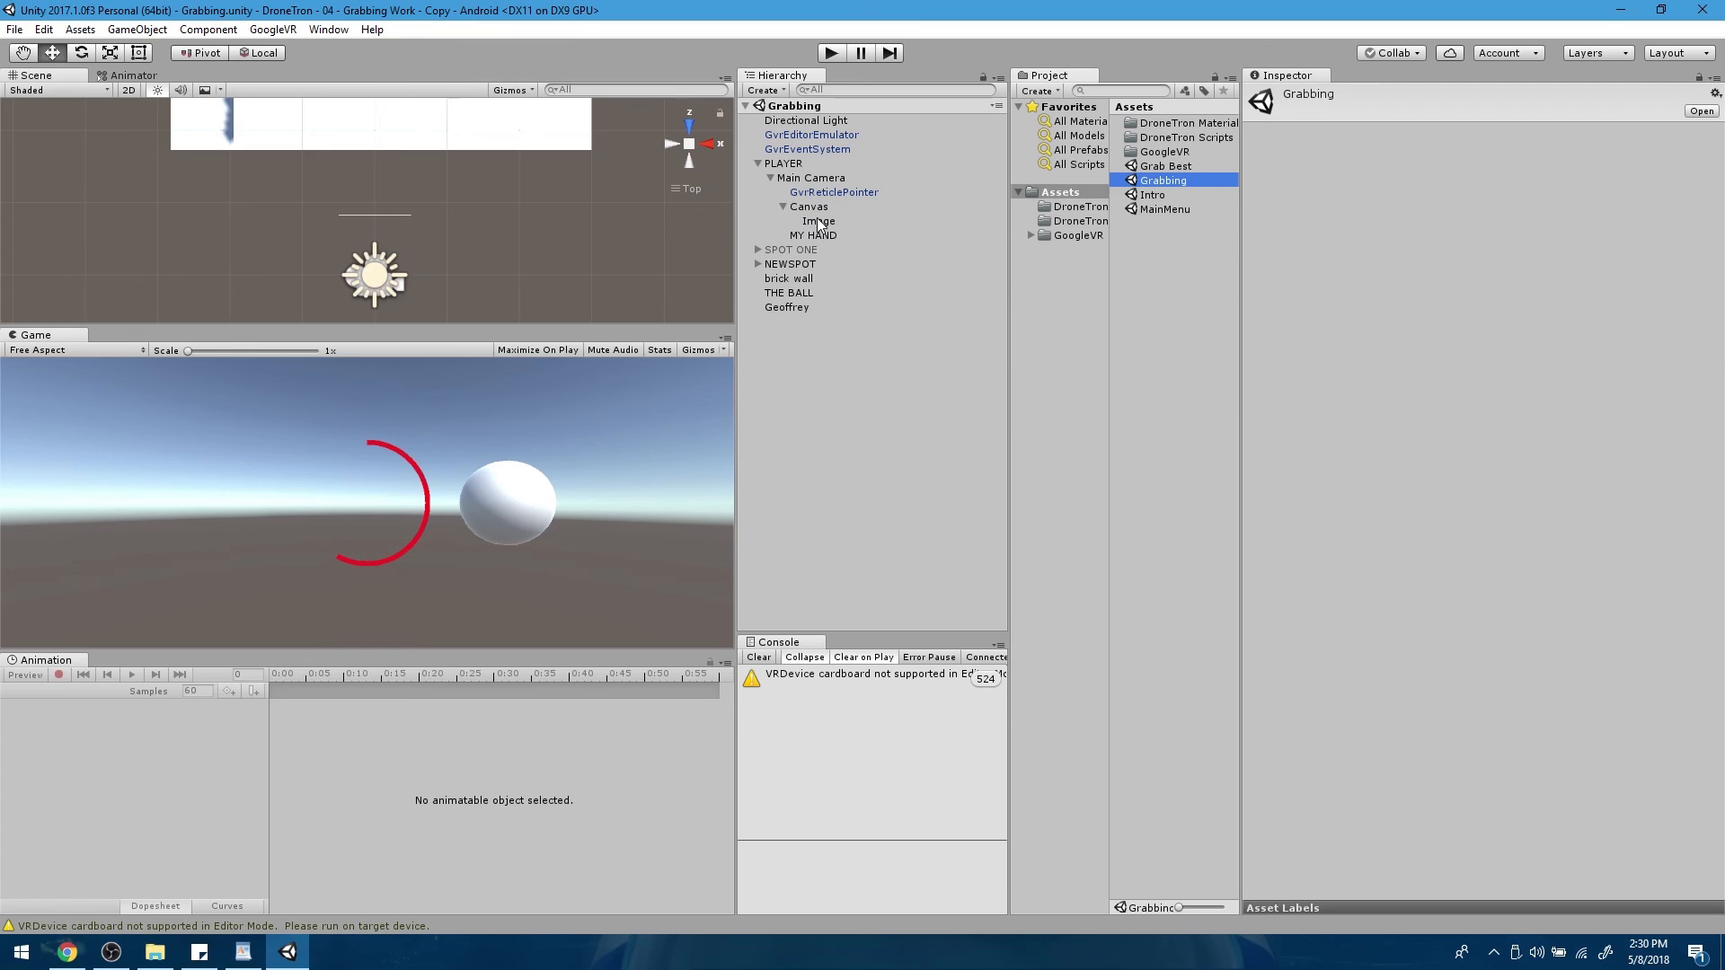
pyautogui.click(818, 221)
pyautogui.moveTo(1567, 458); pyautogui.dragTo(1438, 460)
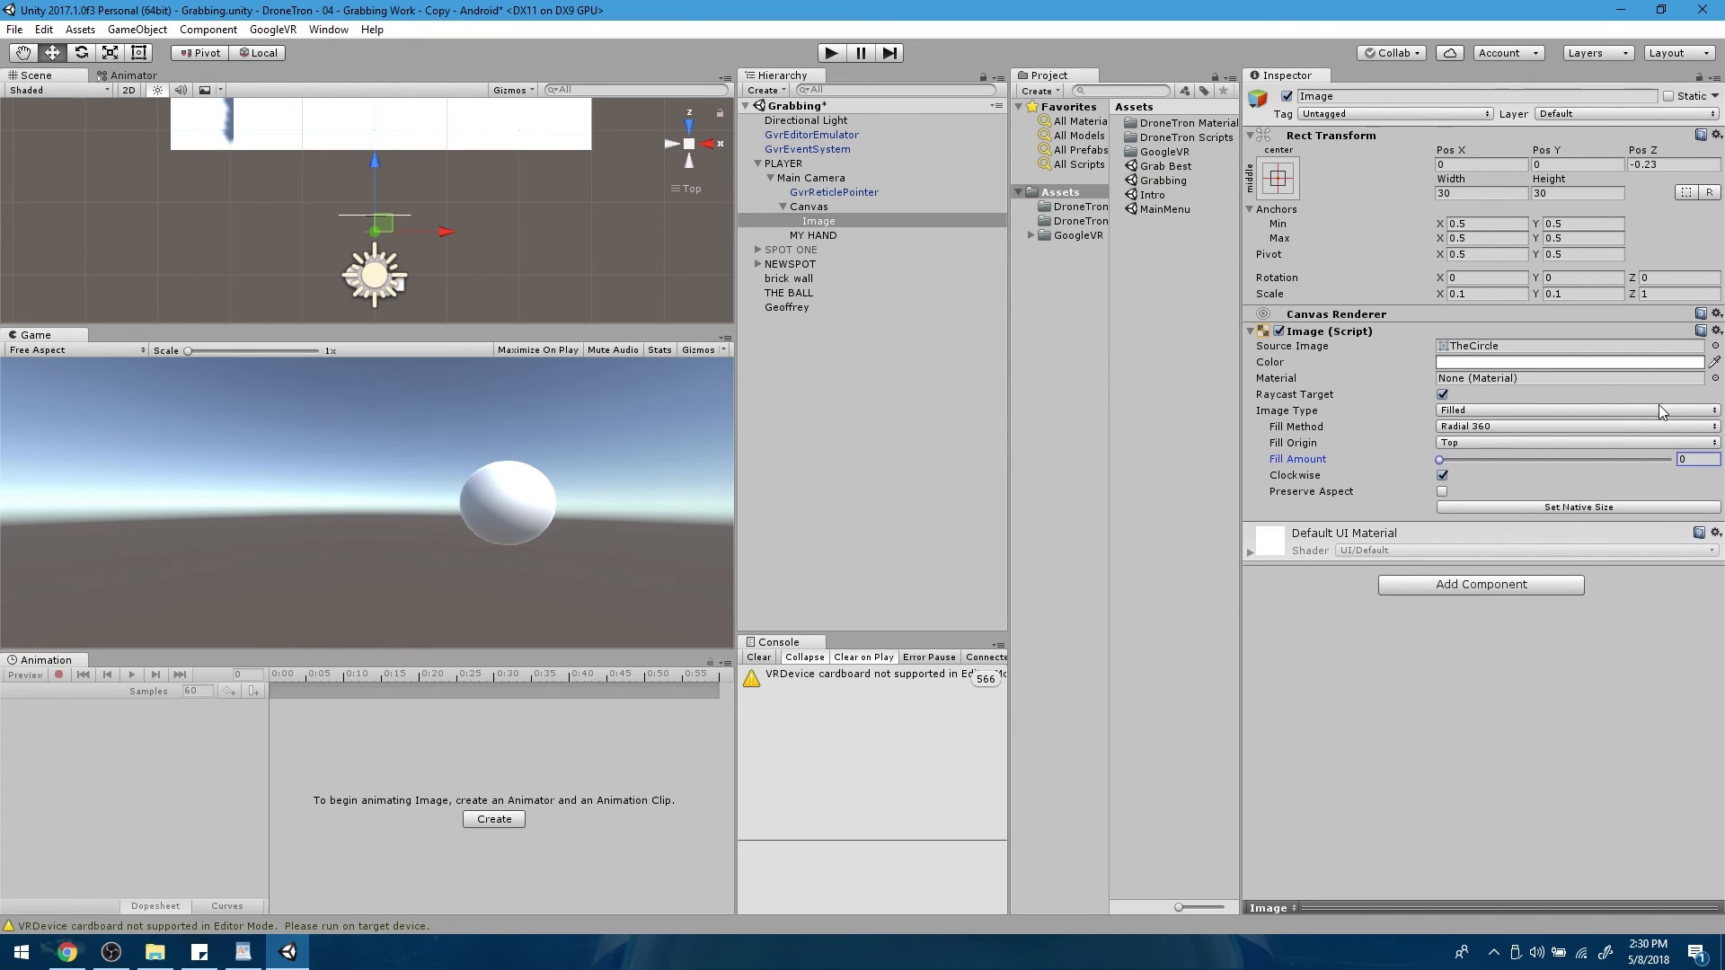
# Play-test the Grabbing scene briefly by turning the camera, and stop playback
pyautogui.click(832, 54)
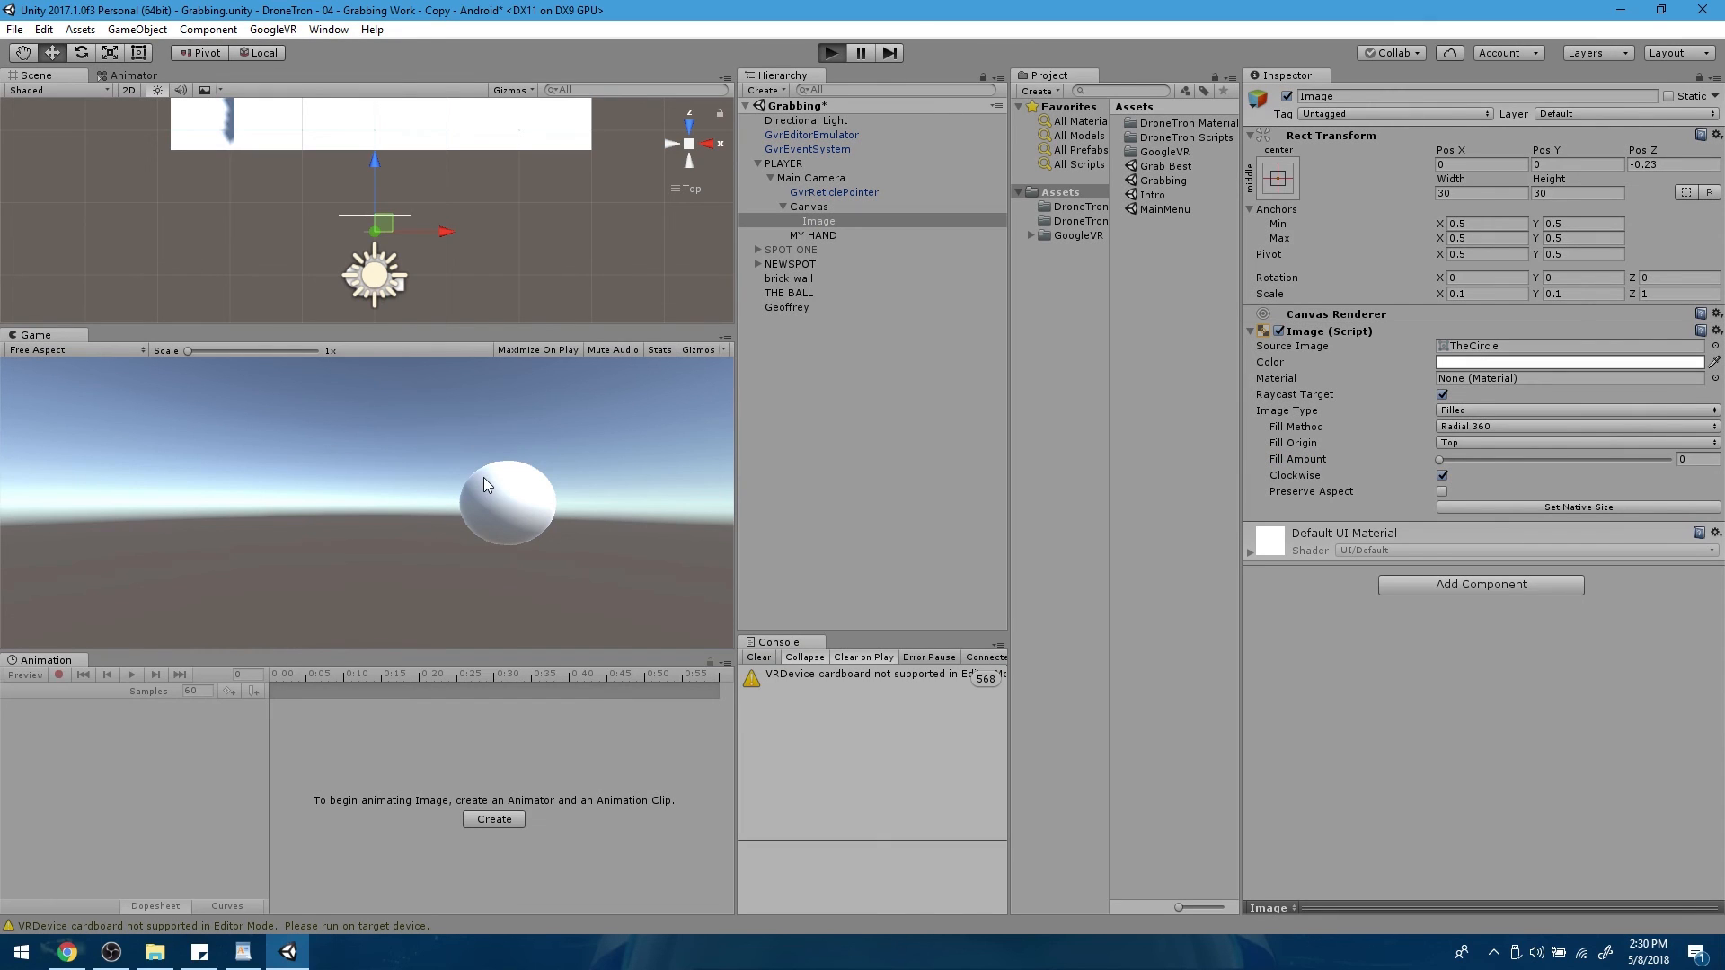
pyautogui.press('alt')
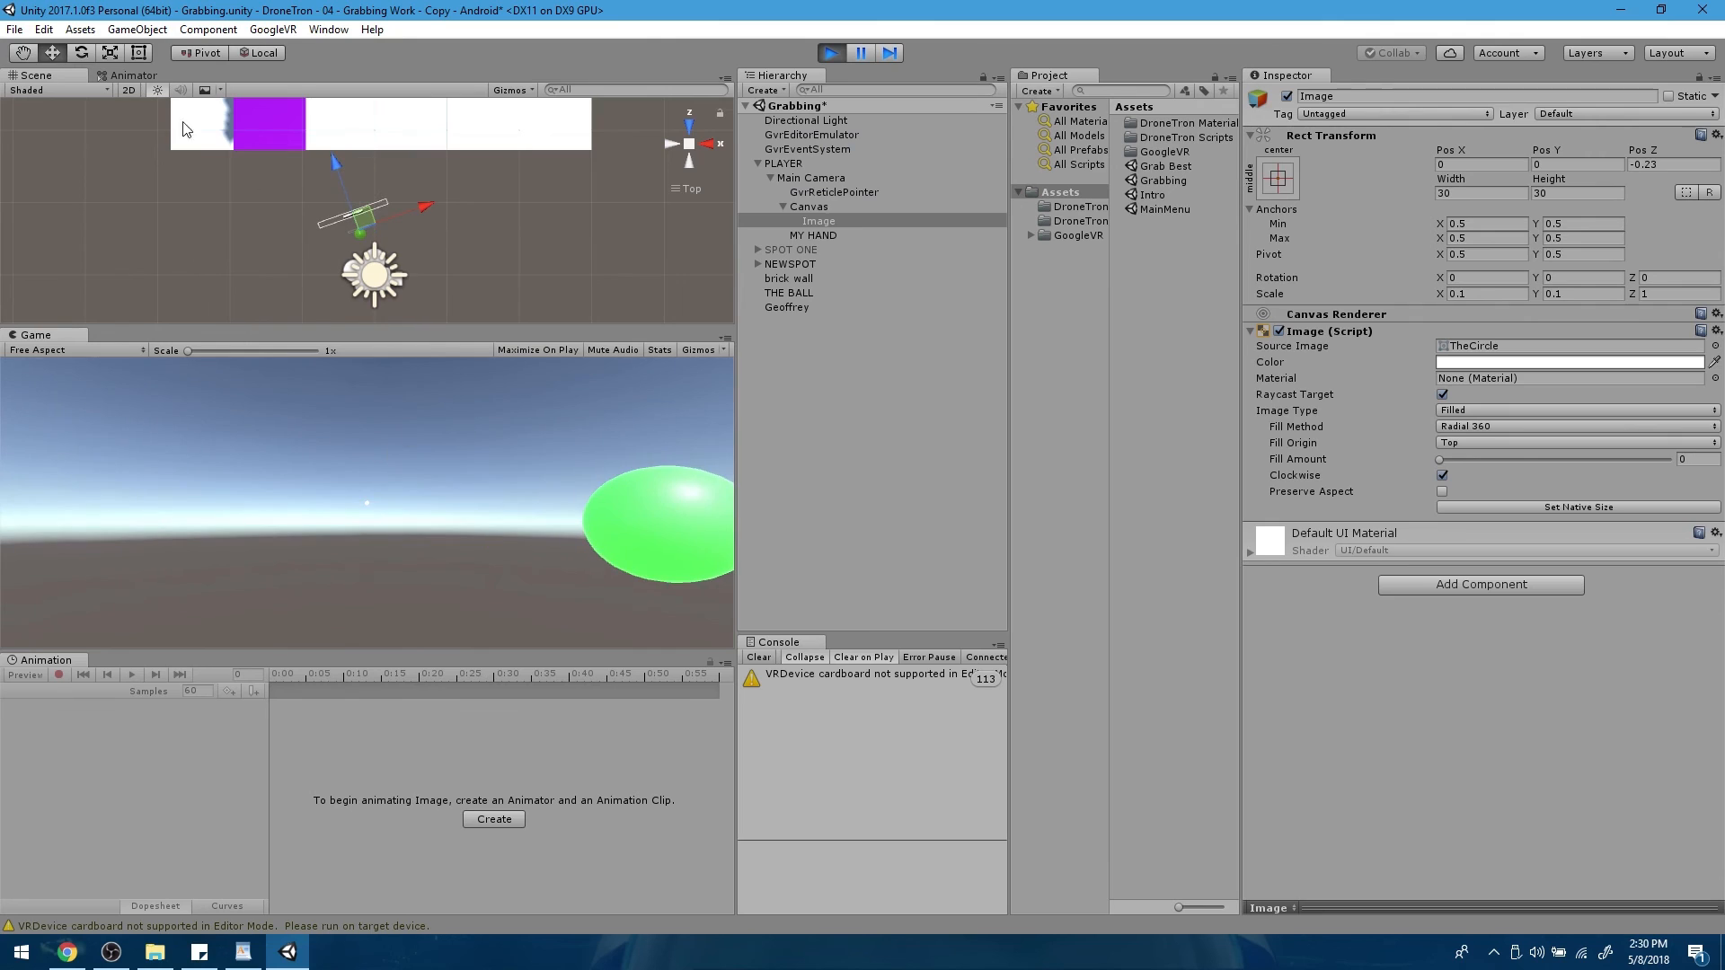
pyautogui.click(835, 46)
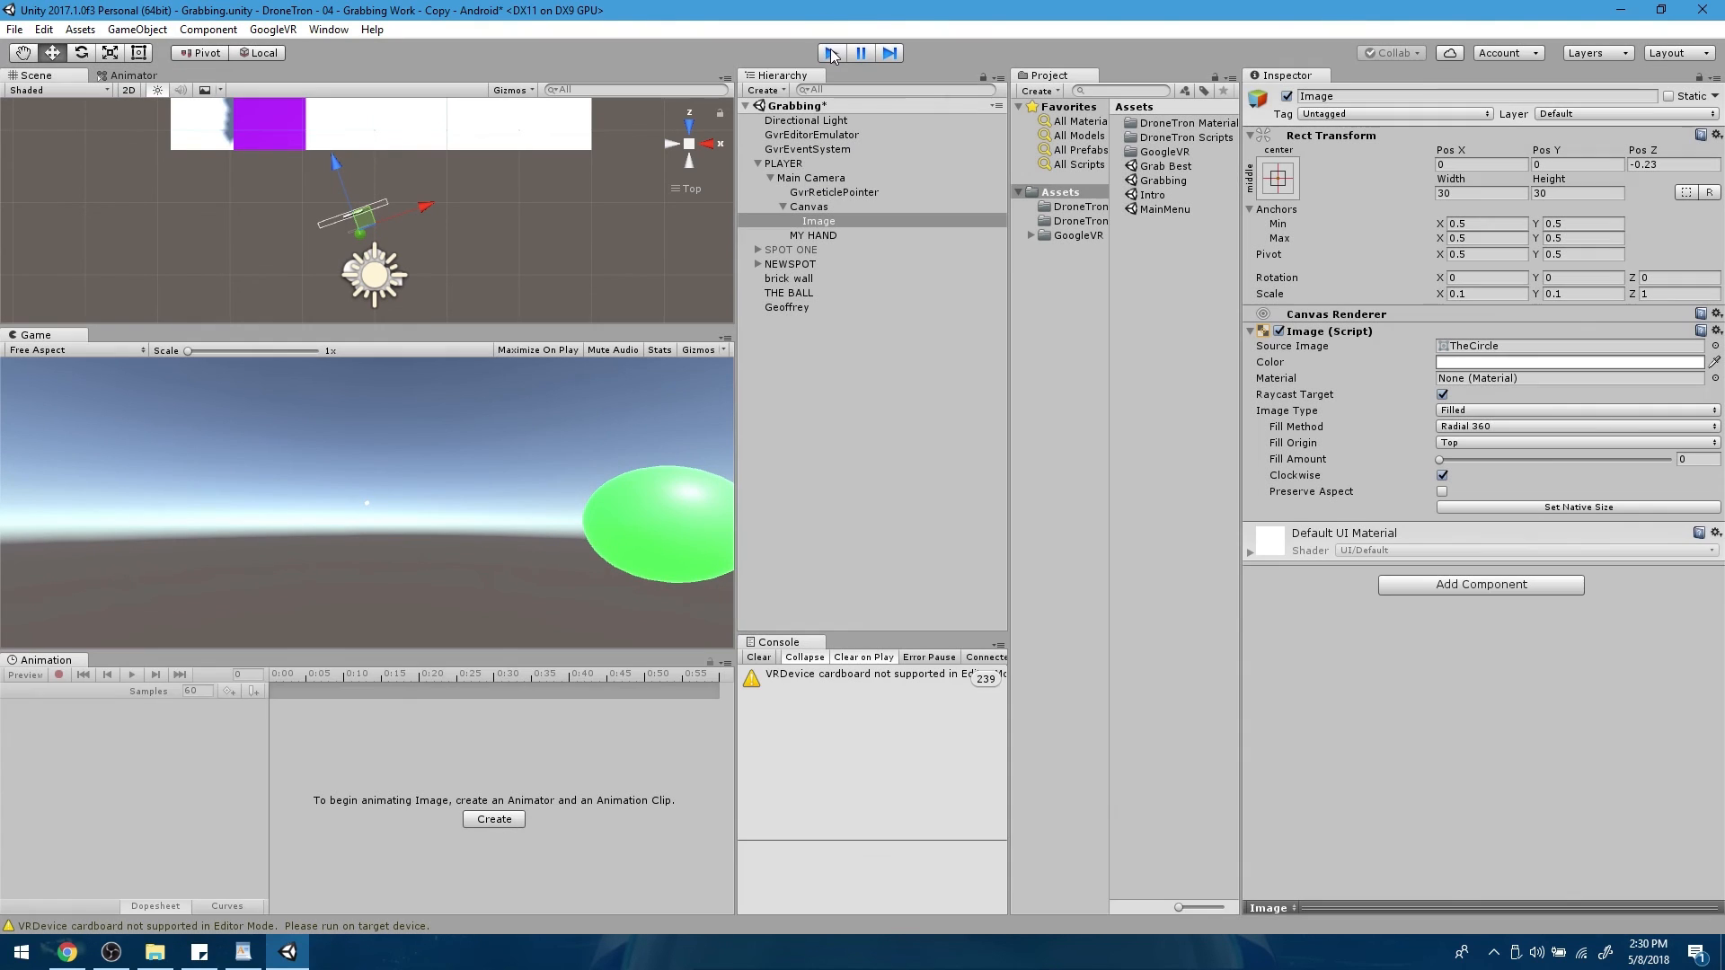
# Build and run the project for Android
pyautogui.click(15, 32)
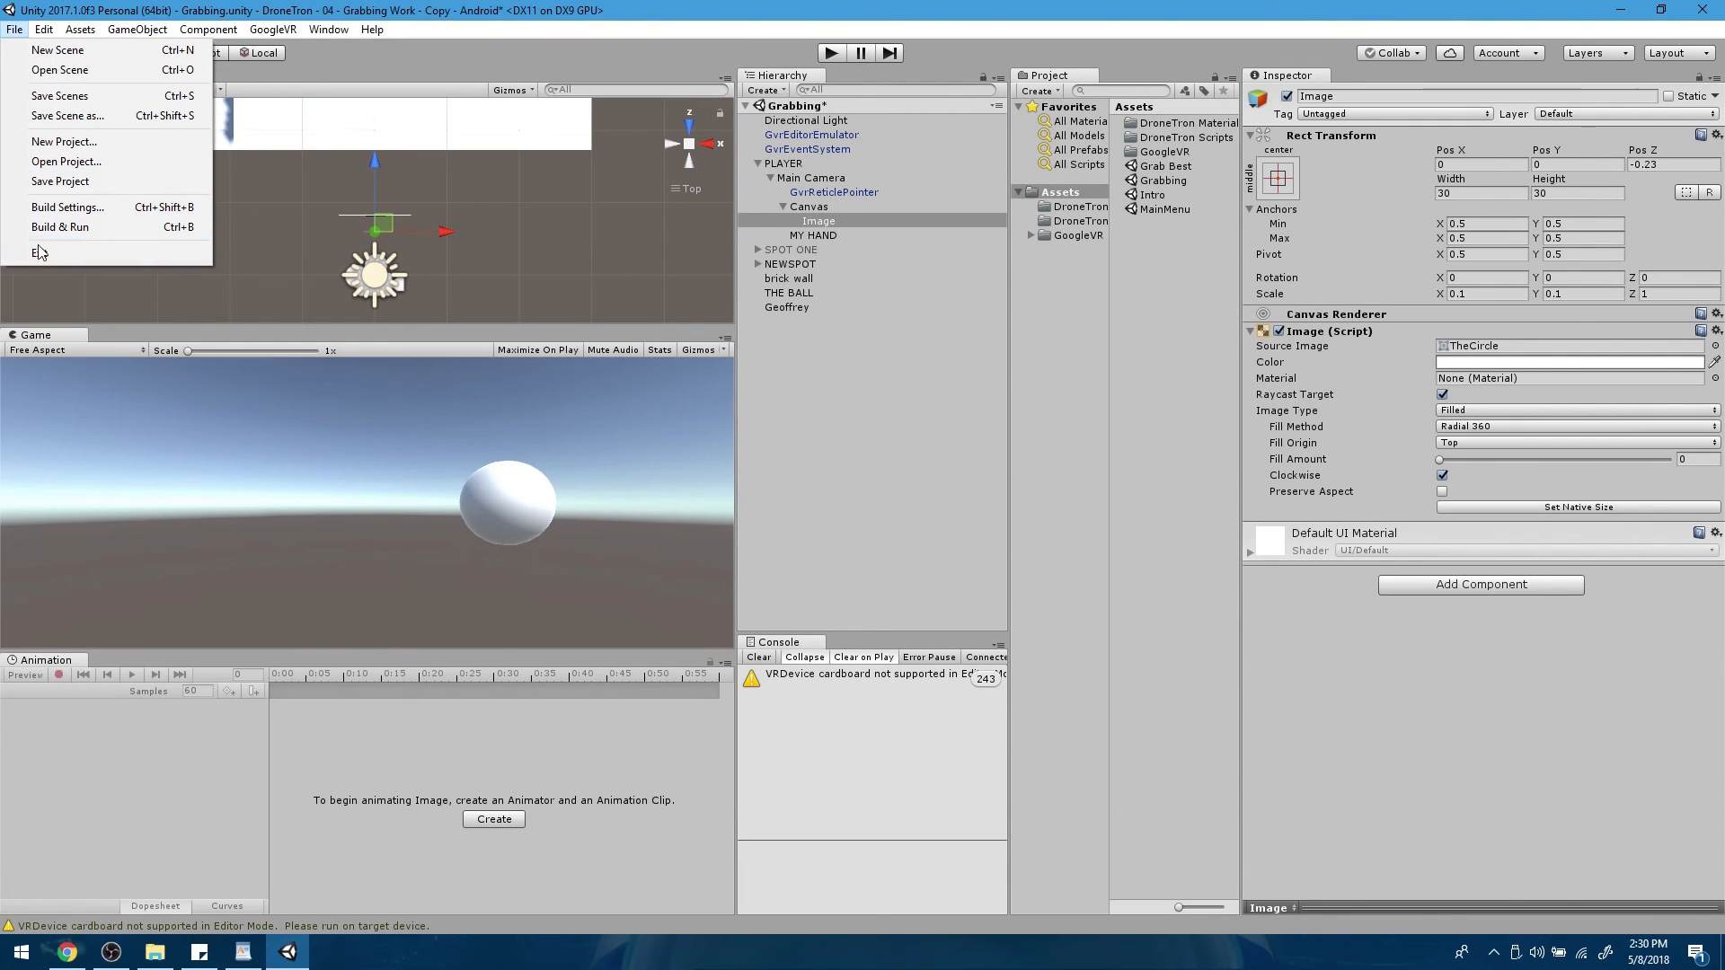
pyautogui.click(93, 230)
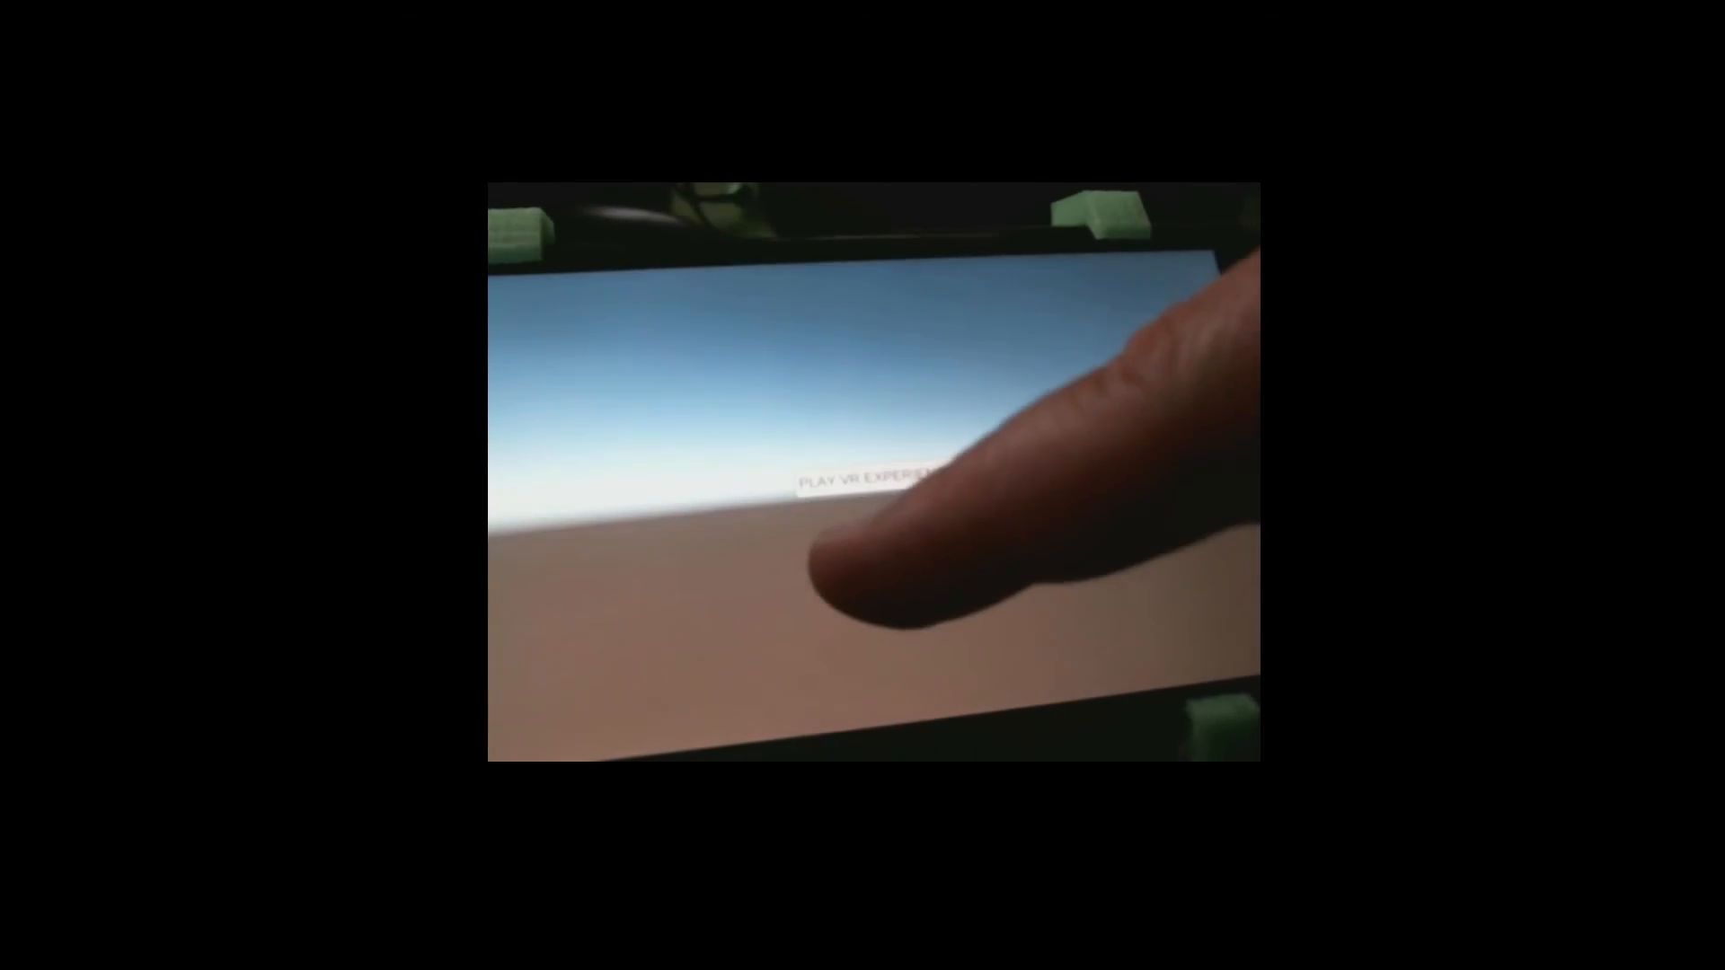
pyautogui.click(836, 481)
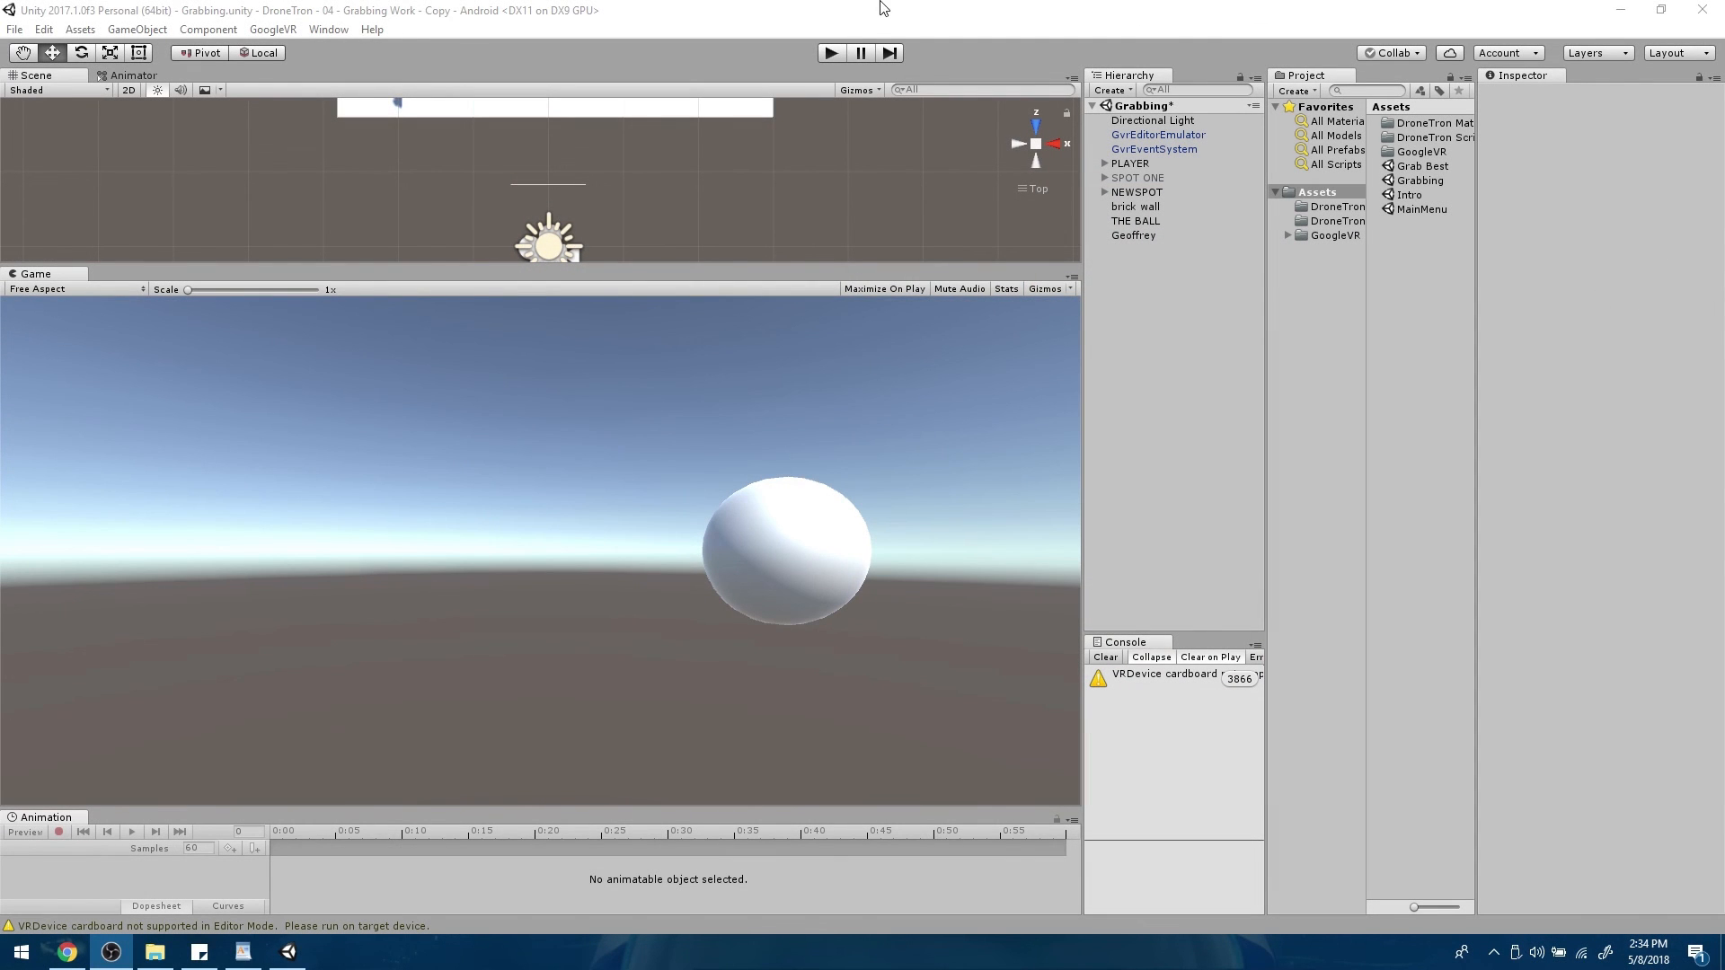
# Play-test gazing at the ball to grab it and placing it on the purple spot, and stop playback
pyautogui.click(834, 53)
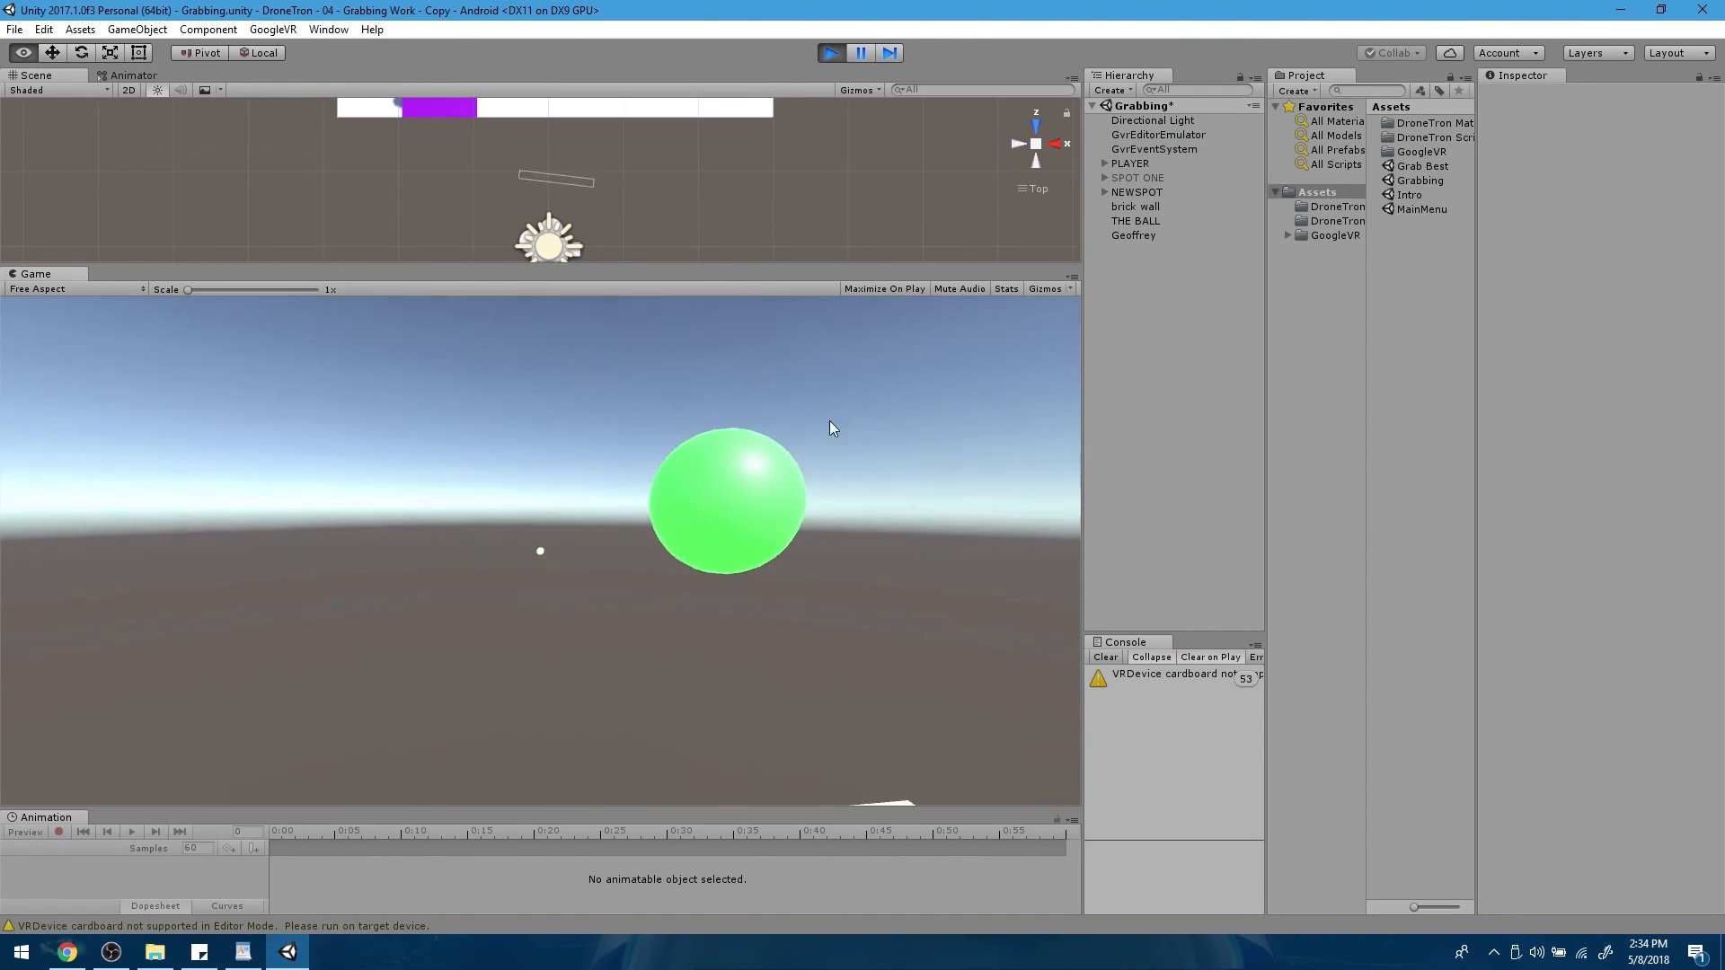
pyautogui.click(893, 402)
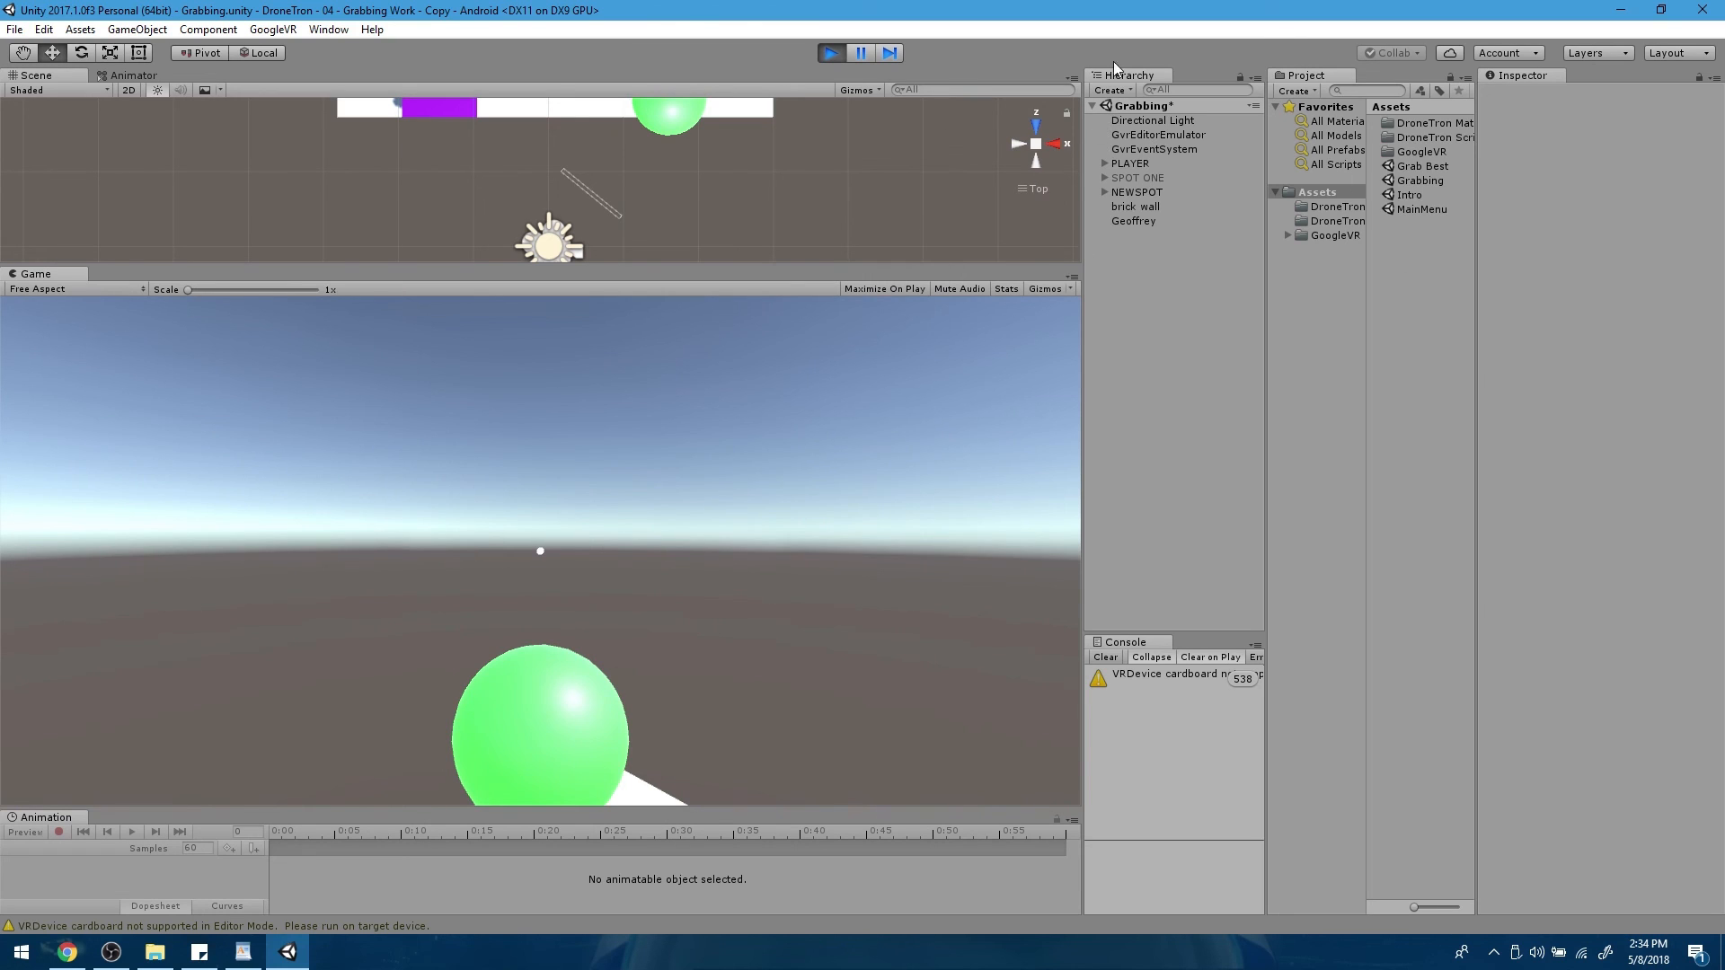
pyautogui.press('alt')
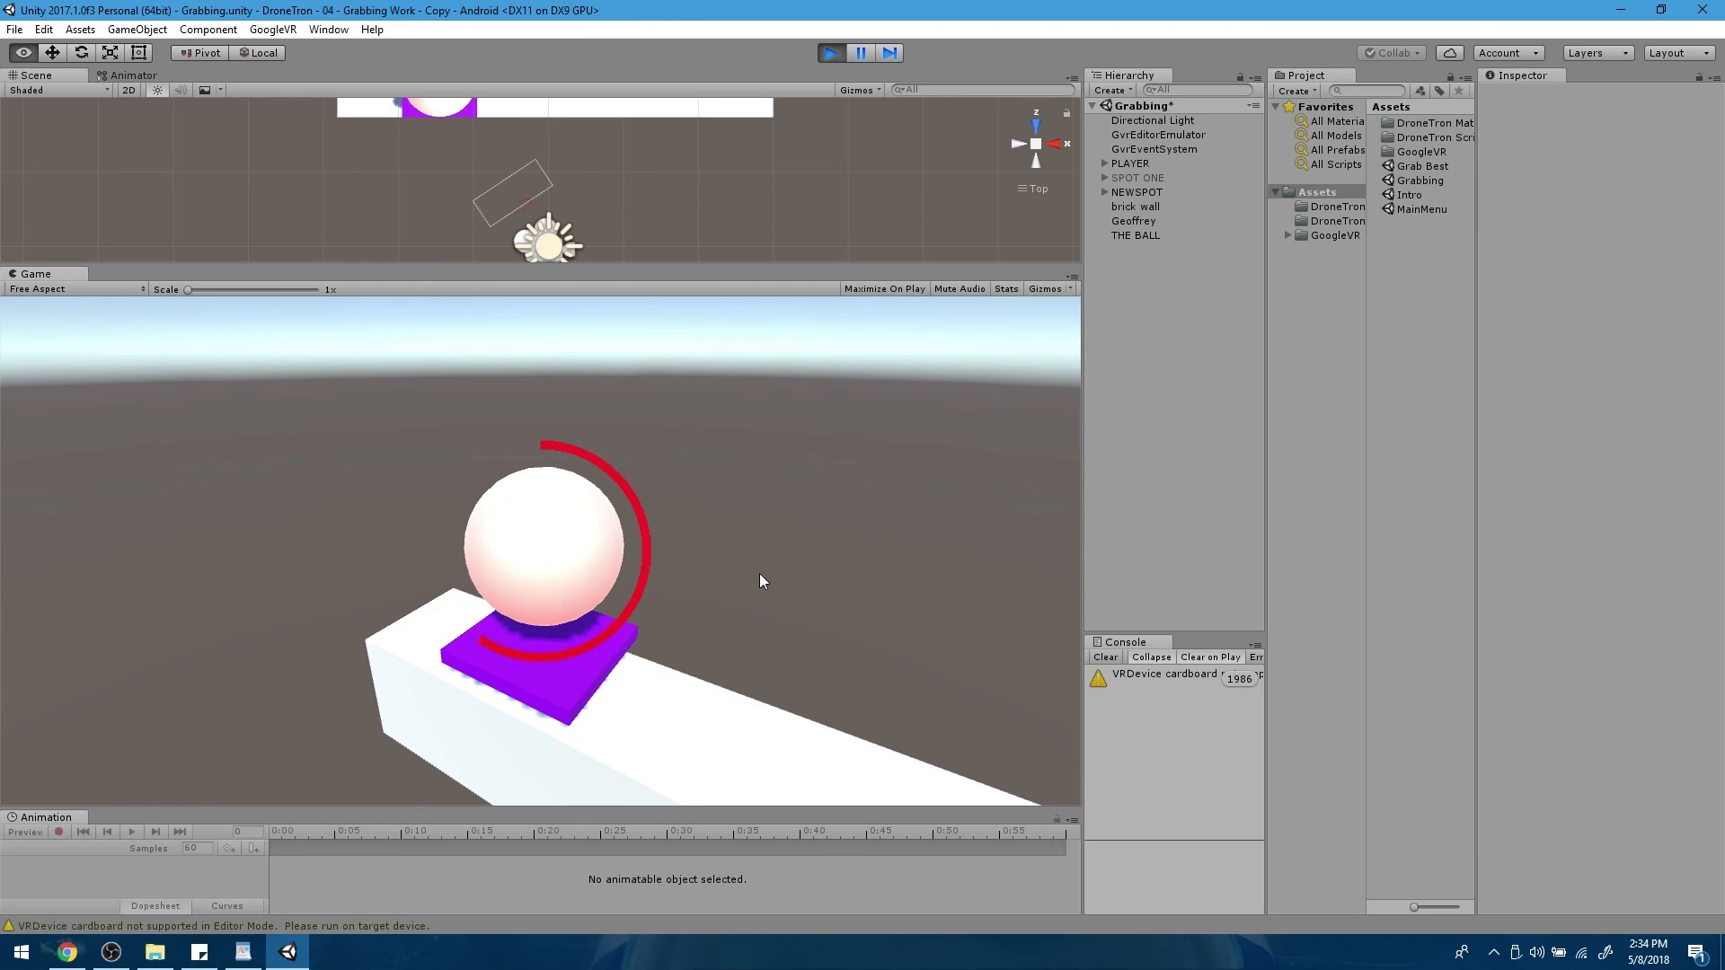
pyautogui.press('alt')
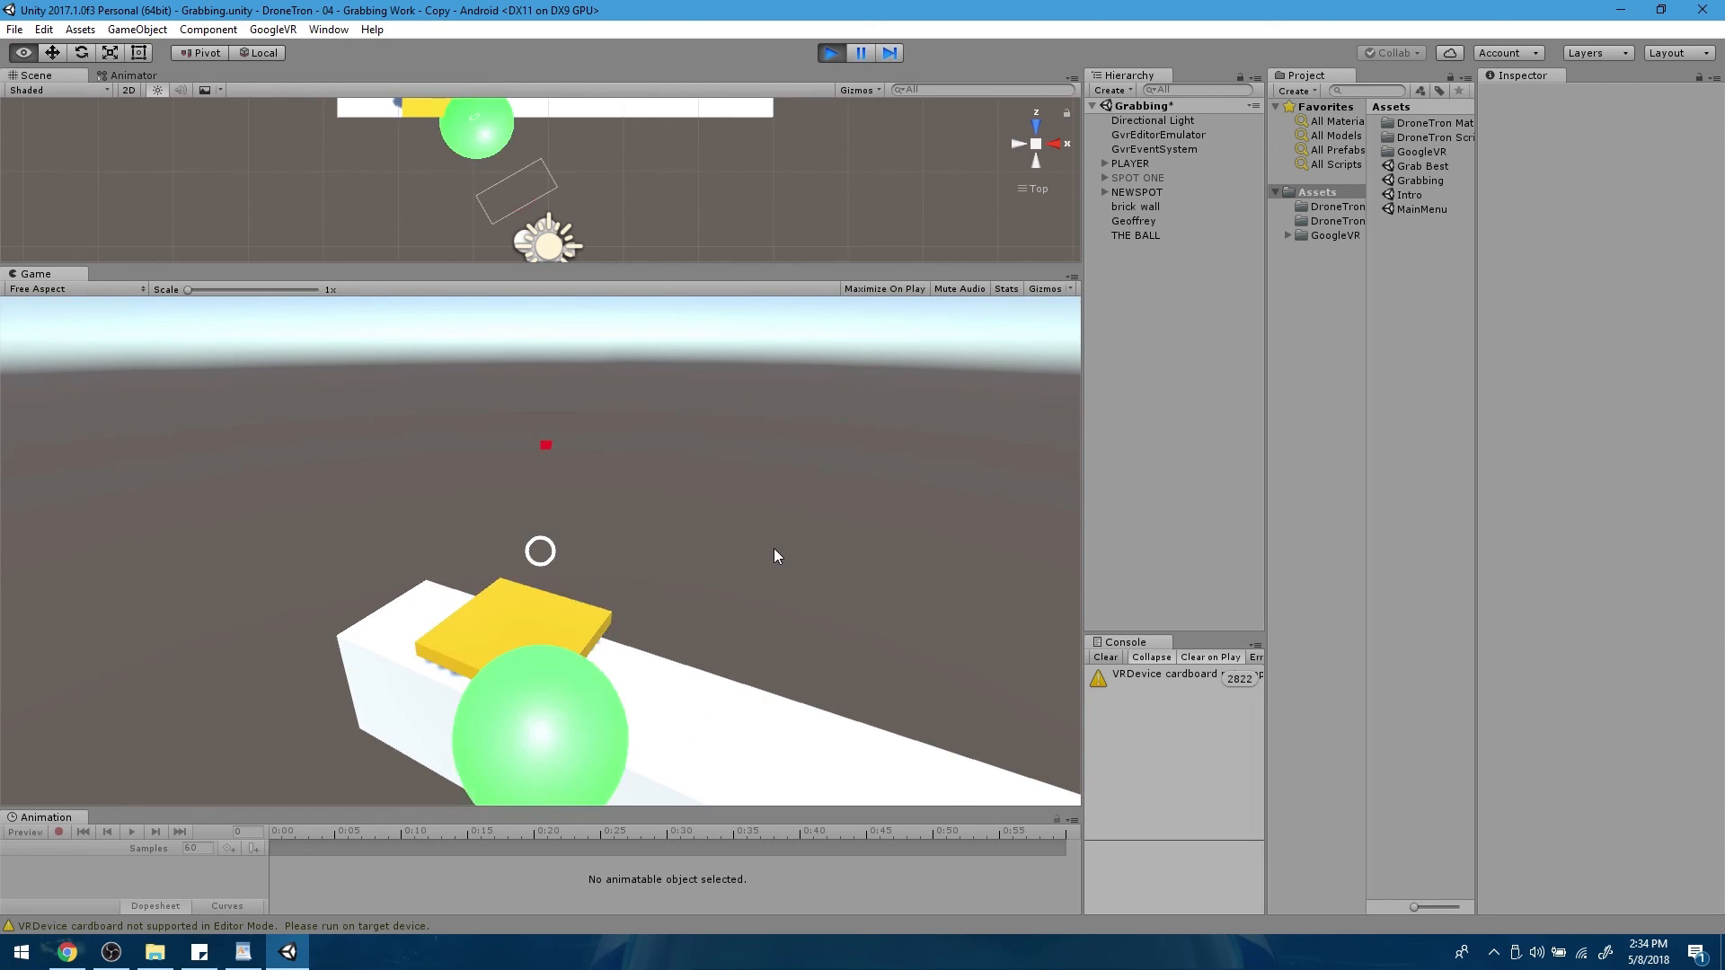
pyautogui.click(828, 55)
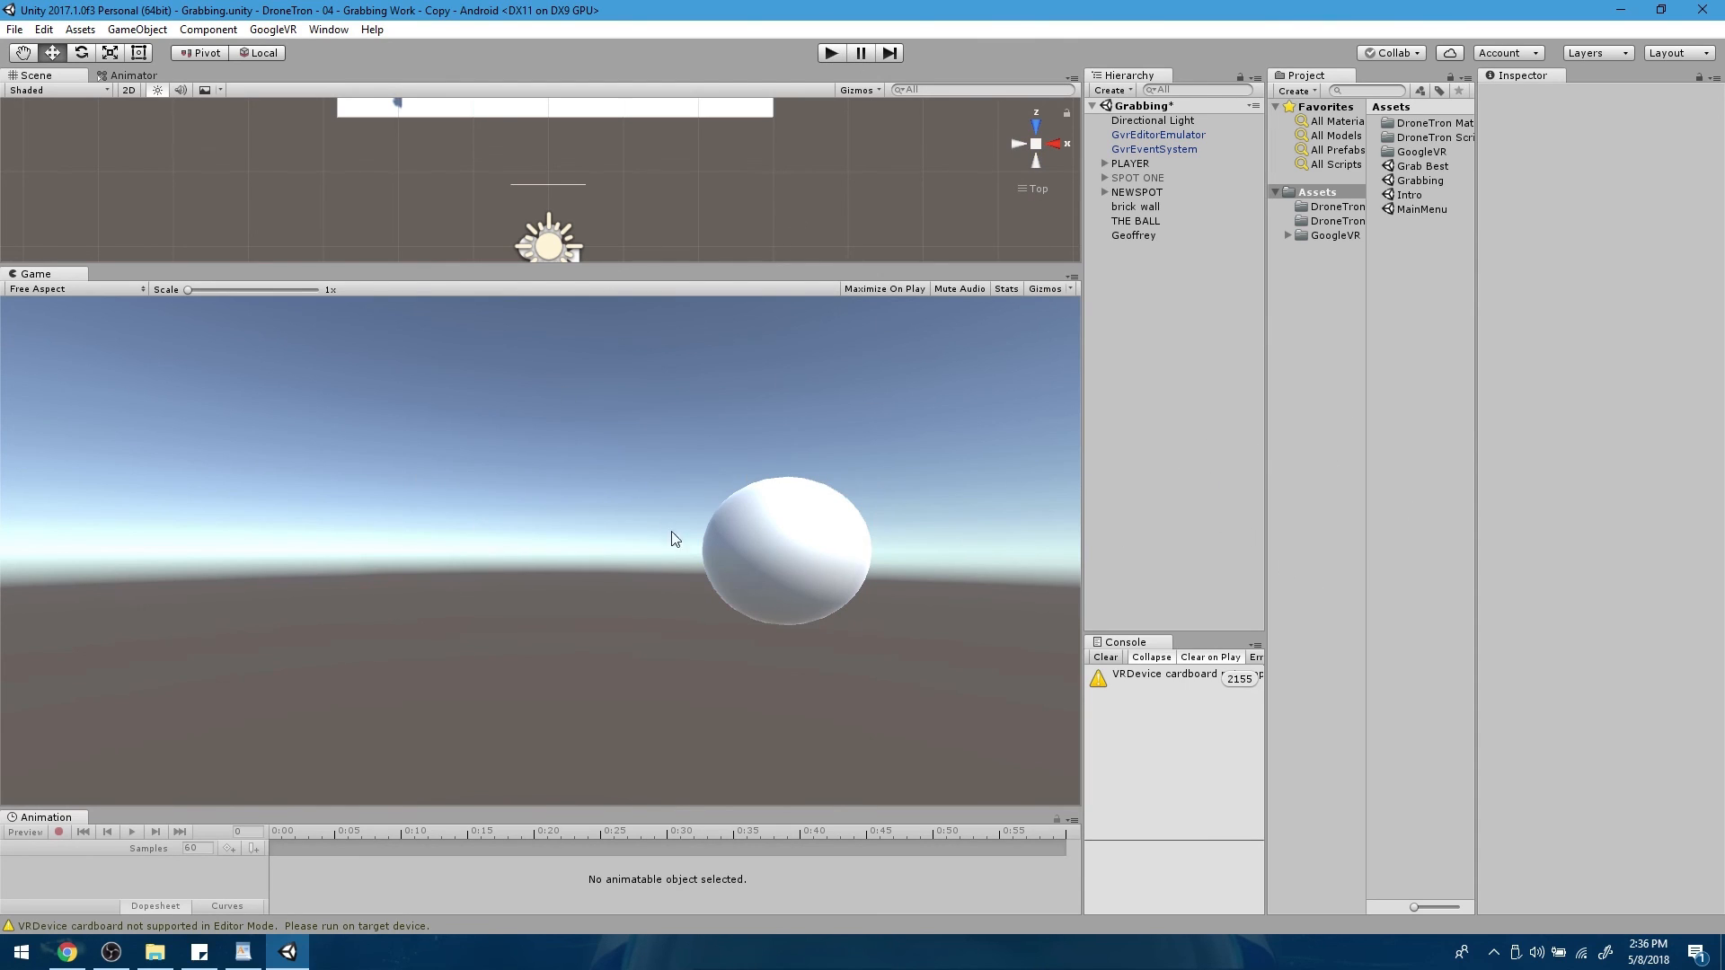
# Start the Grabbing scene in play mode and minimize the editor window
pyautogui.click(830, 54)
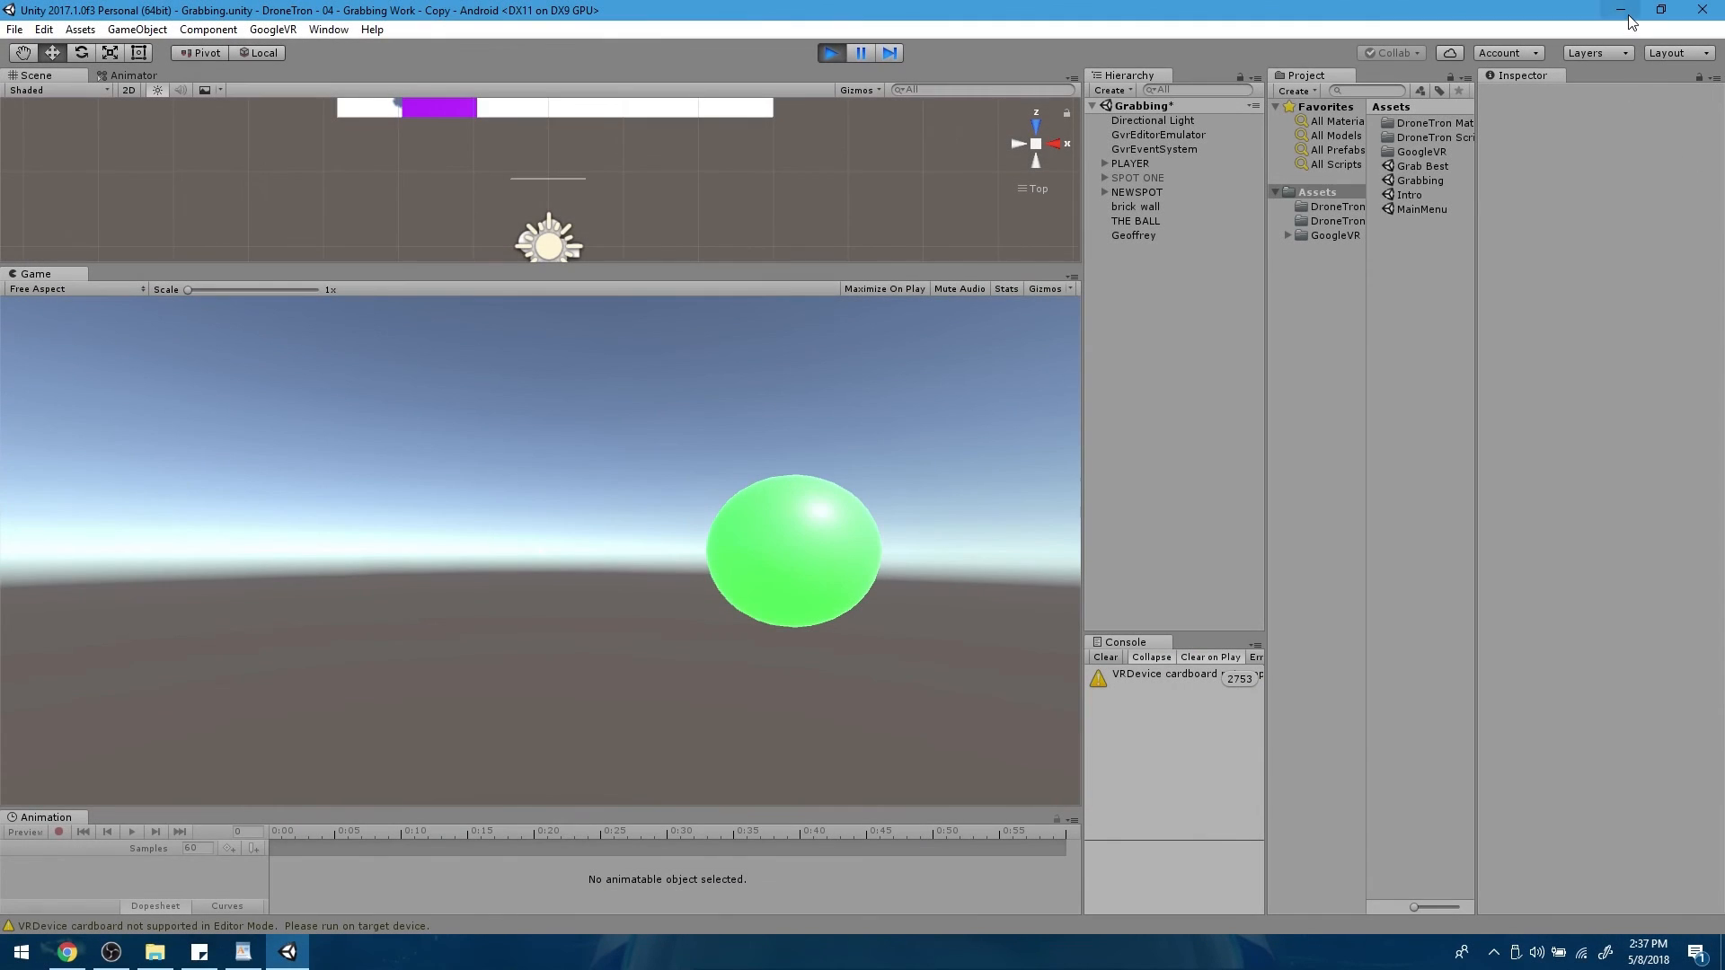
pyautogui.click(1622, 10)
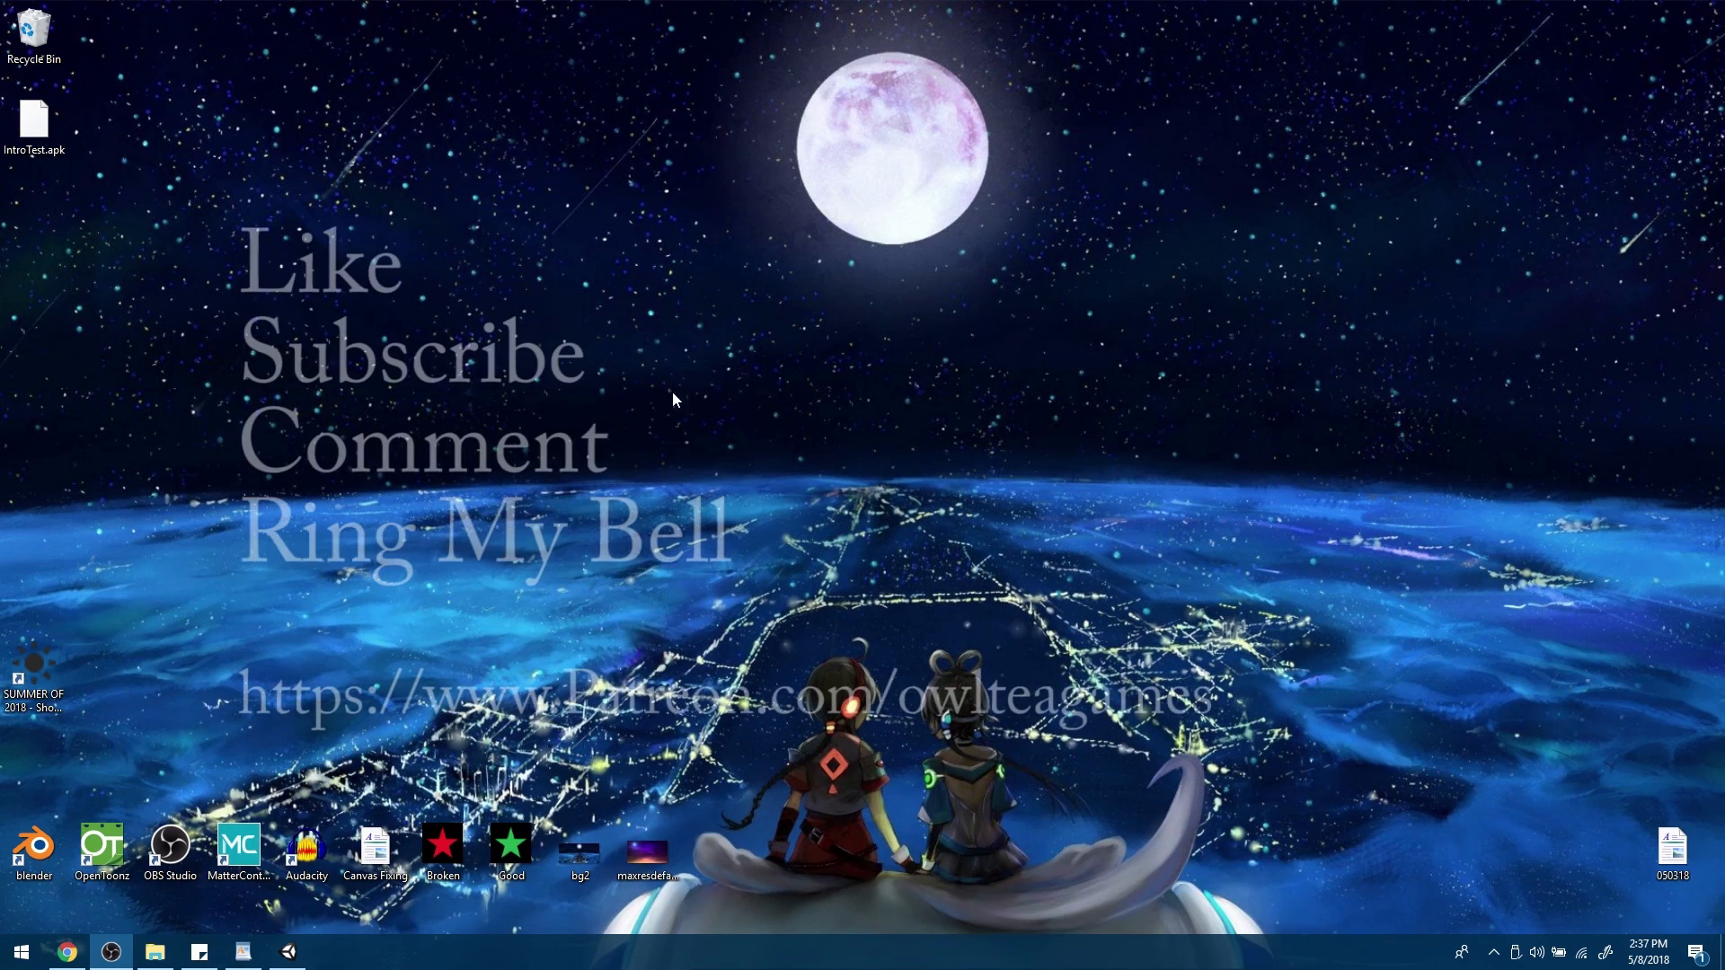